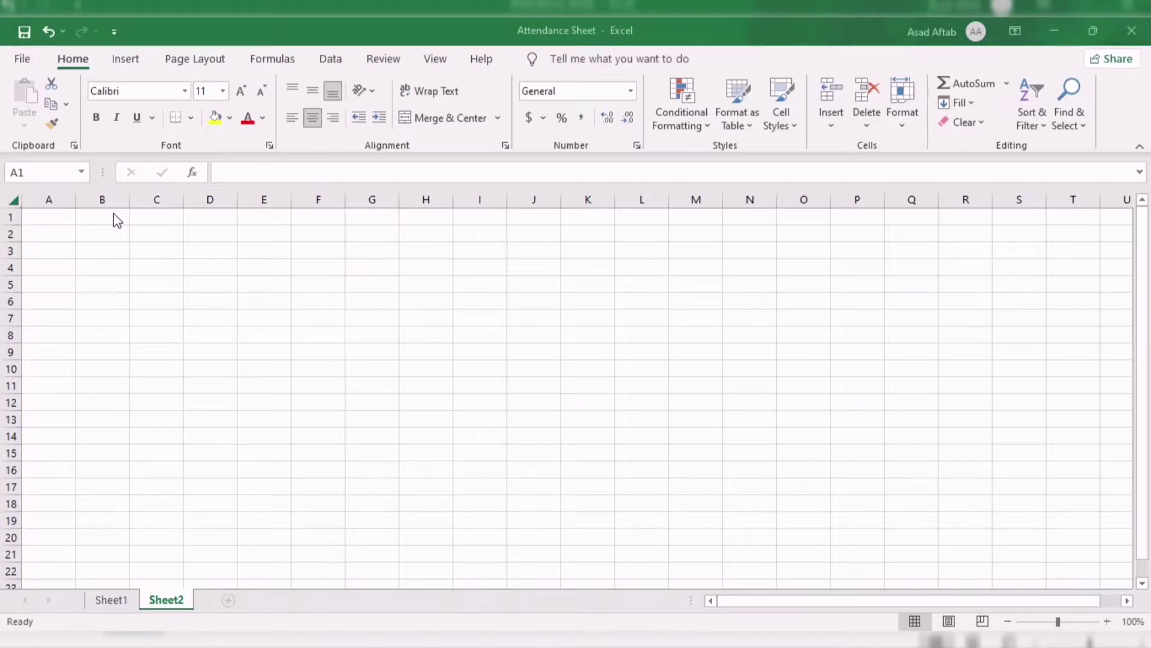
# Select the whole sheet and give every cell Center and Middle Align alignment.
pyautogui.click(14, 202)
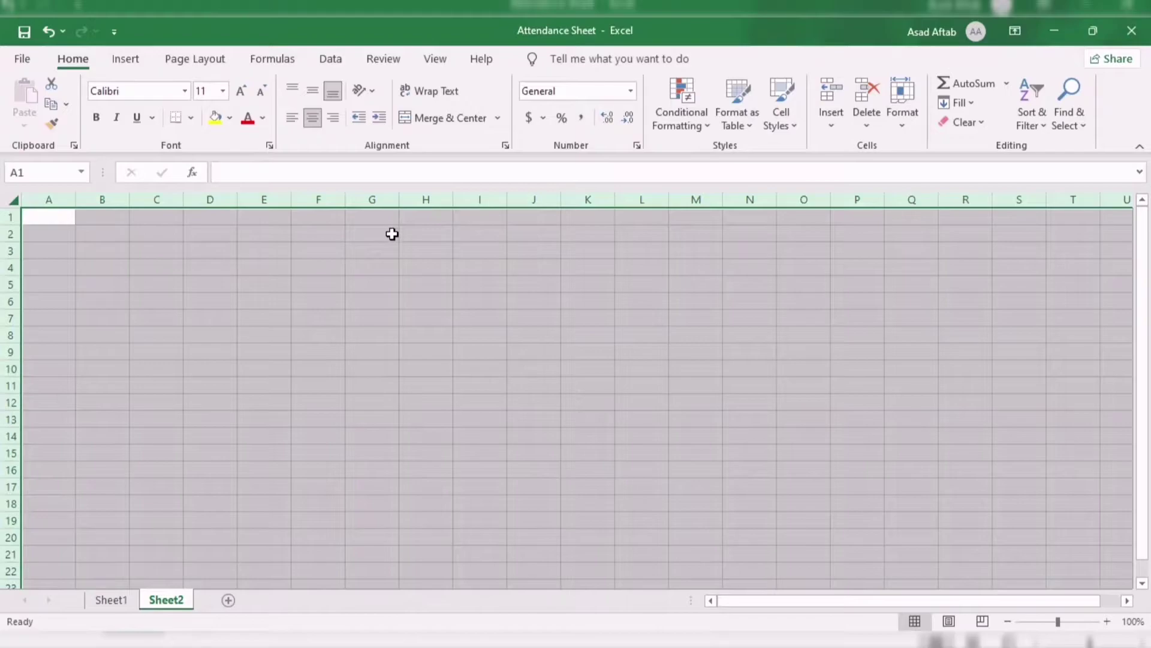
pyautogui.click(312, 119)
pyautogui.click(296, 121)
pyautogui.click(312, 120)
pyautogui.click(315, 92)
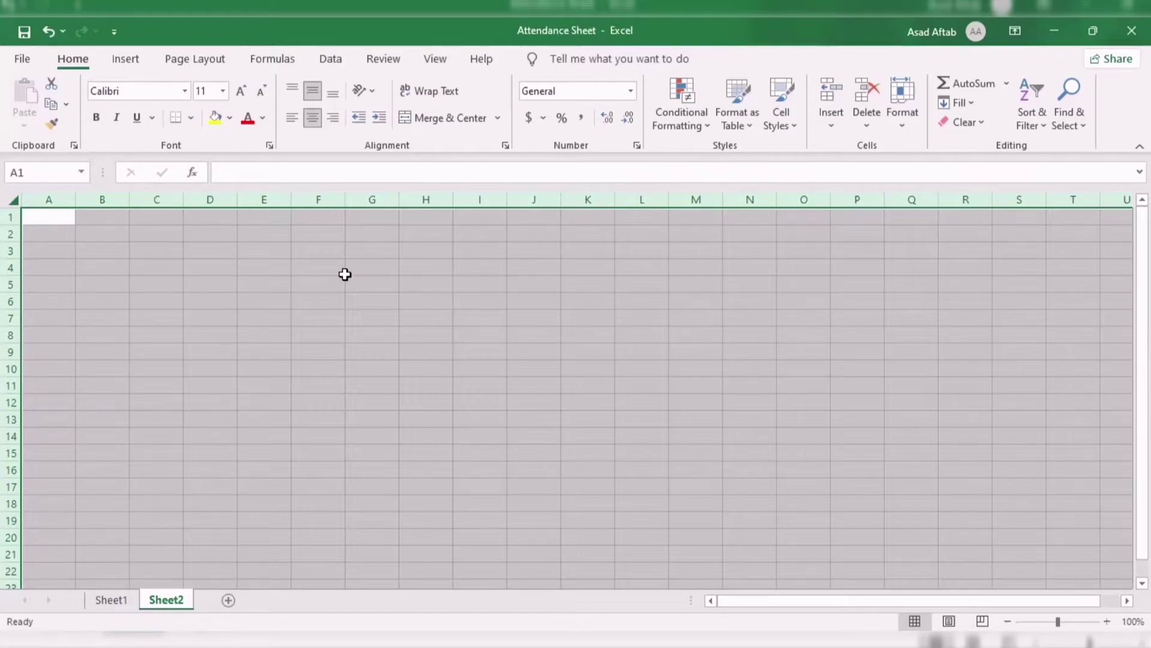
# Enter the label 'Subject:' in cell B2.
pyautogui.click(345, 274)
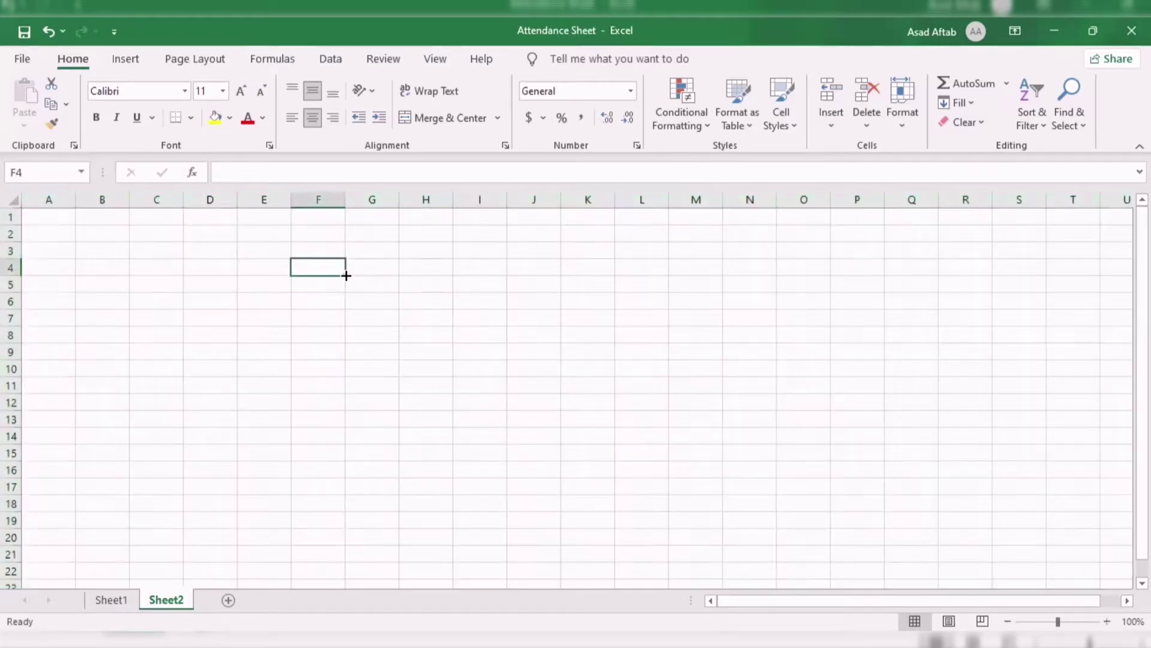
pyautogui.click(117, 236)
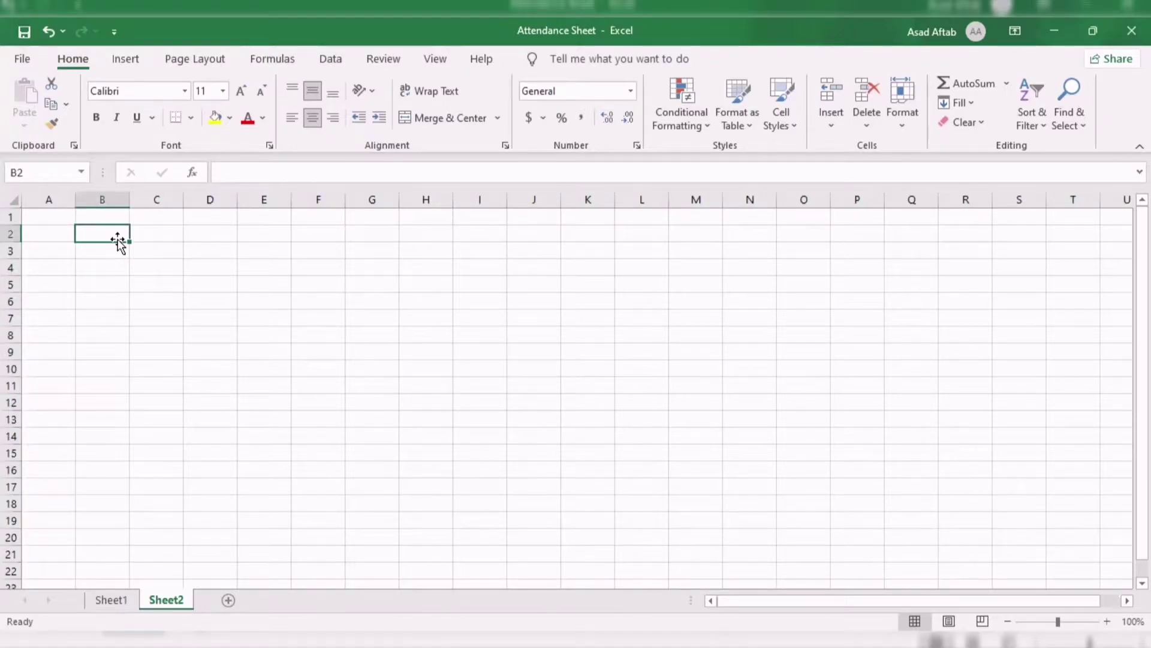
pyautogui.write('Subject')
pyautogui.press('BackSpace')
pyautogui.press('BackSpace')
pyautogui.write('ct:')
pyautogui.press('Return')
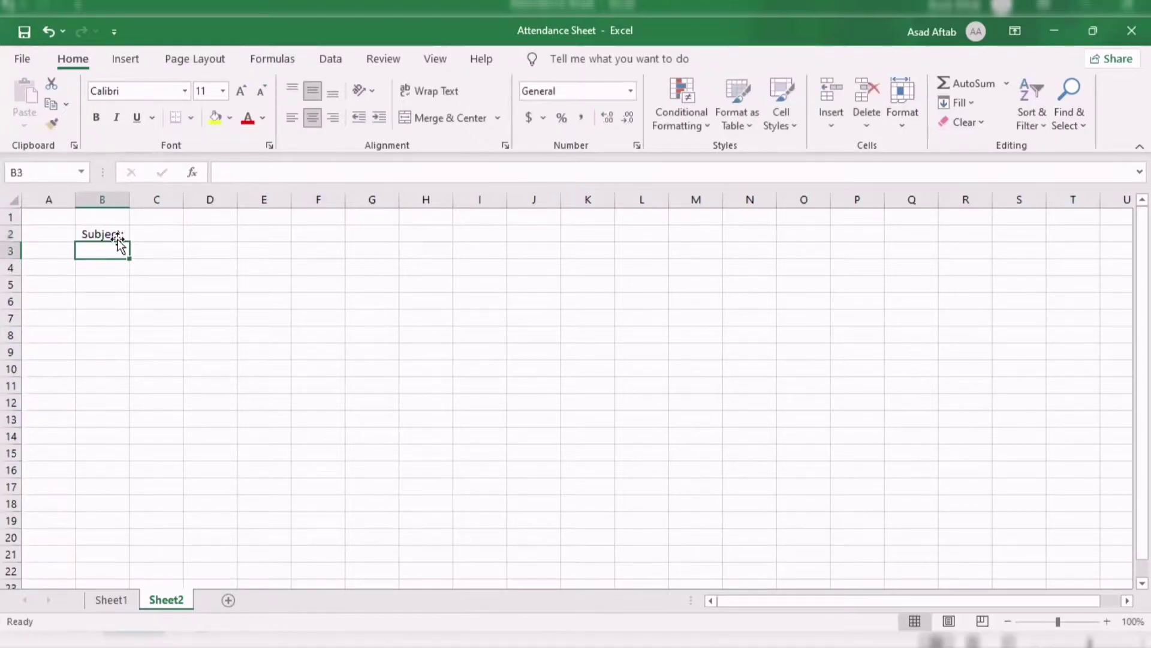
# Enter the label 'Teacher:' in B4, leaving B3 empty.
pyautogui.write('Te')
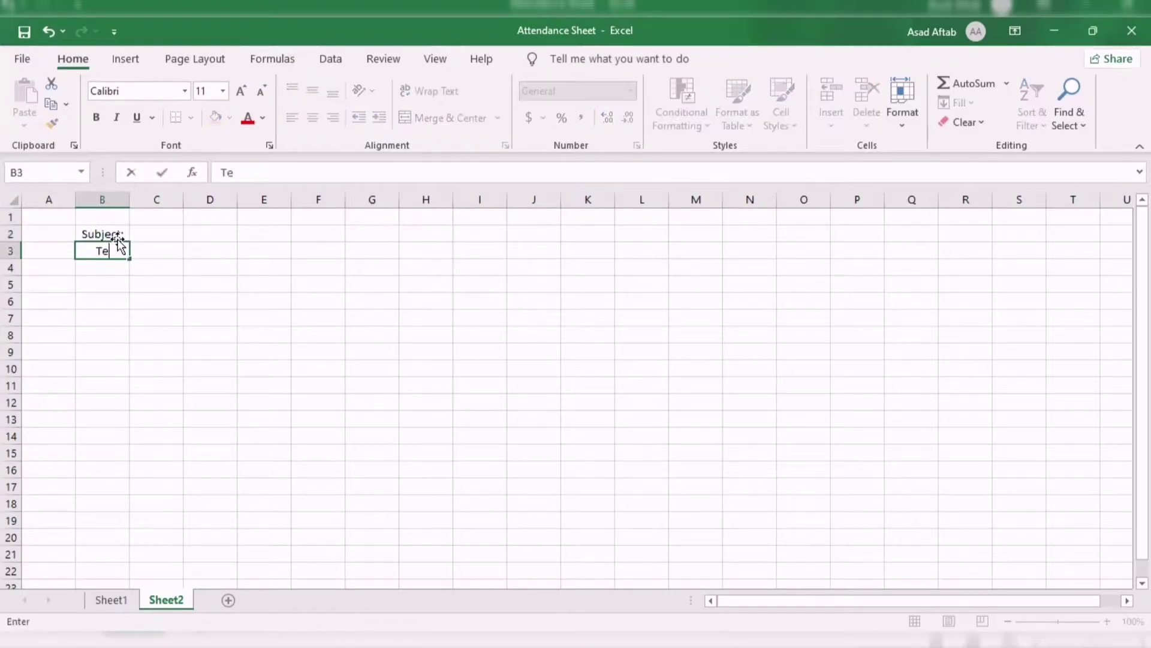
pyautogui.write('acher:')
pyautogui.press('BackSpace')
pyautogui.press('BackSpace')
pyautogui.press('BackSpace')
pyautogui.press('BackSpace')
pyautogui.press('BackSpace')
pyautogui.press('BackSpace')
pyautogui.press('BackSpace')
pyautogui.press('BackSpace')
pyautogui.press('Return')
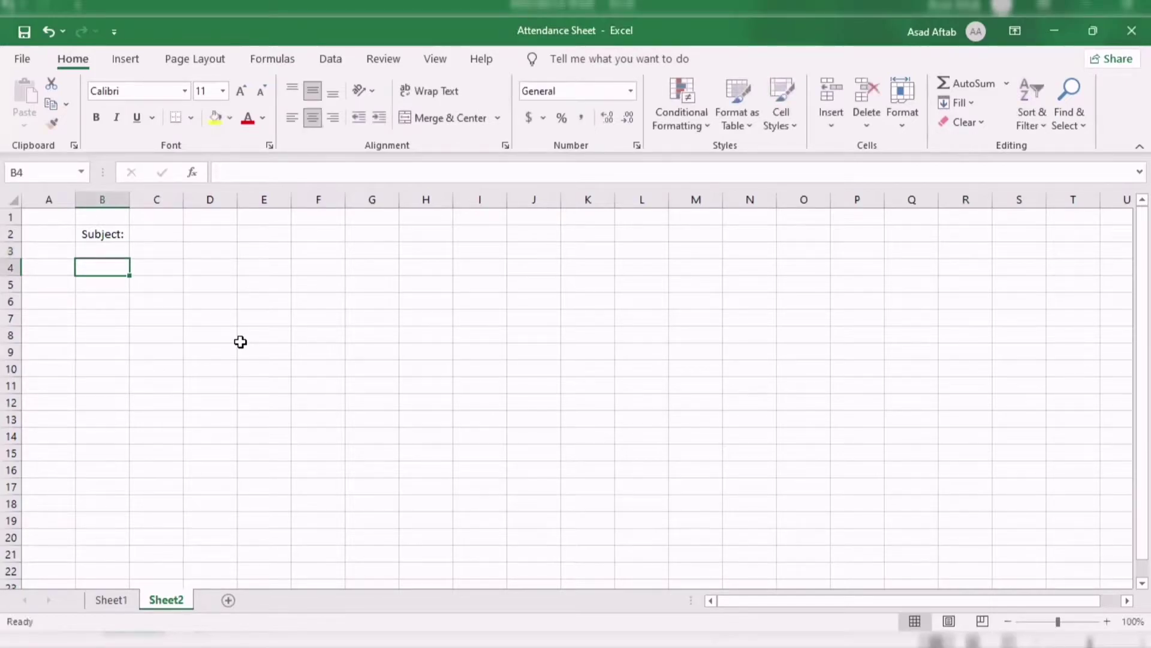
pyautogui.write('Teacher')
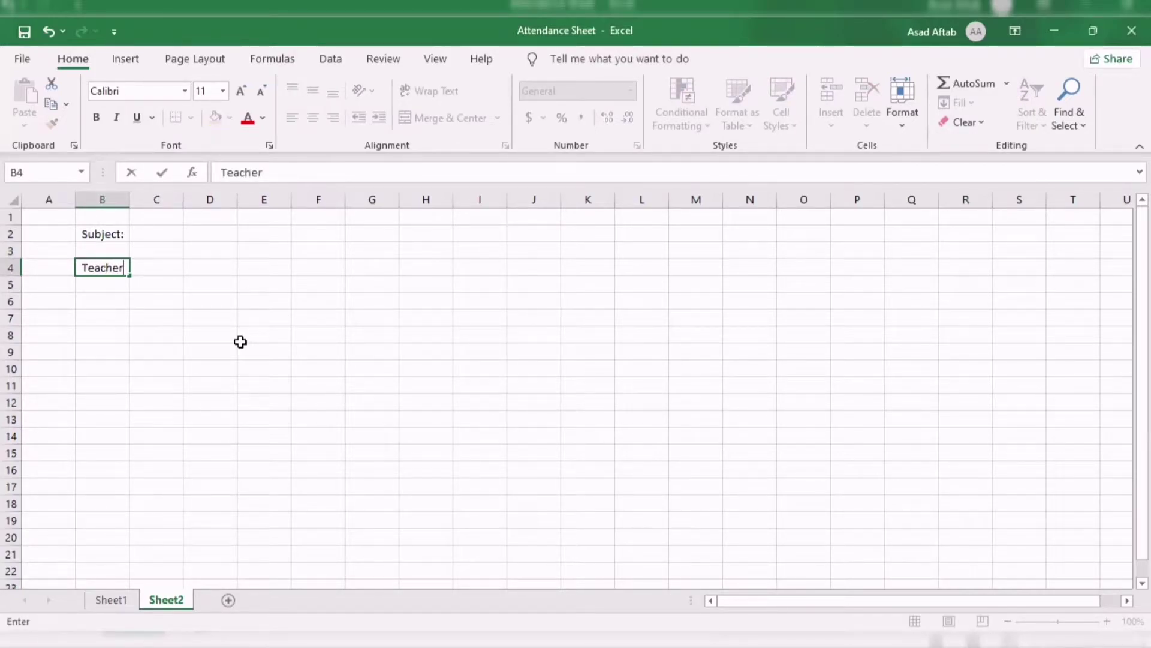
pyautogui.write(':')
pyautogui.press('Return')
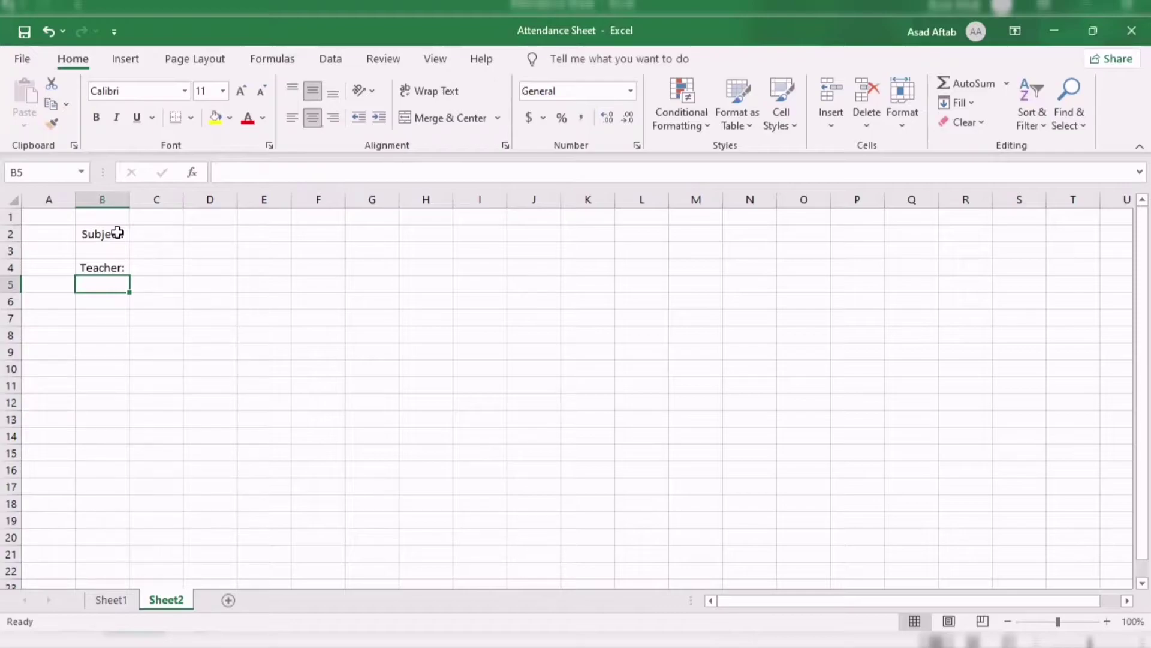
# Merge and centre B2:B3 so the Subject: label spans two rows.
pyautogui.moveTo(117, 233); pyautogui.dragTo(117, 249)
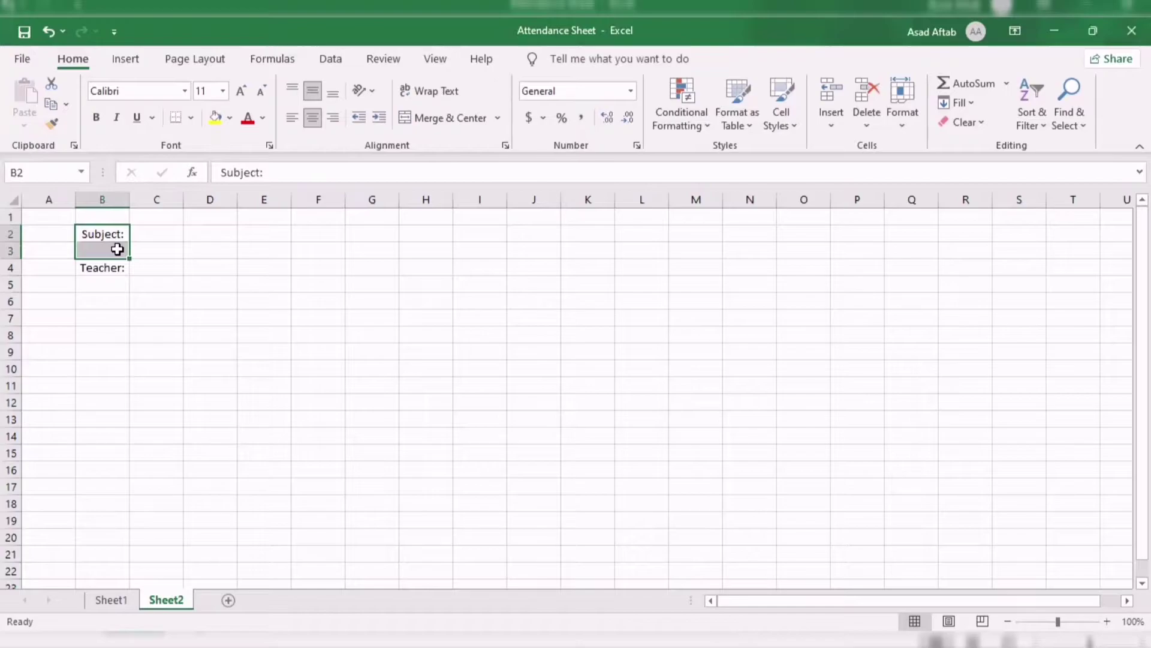
pyautogui.click(440, 123)
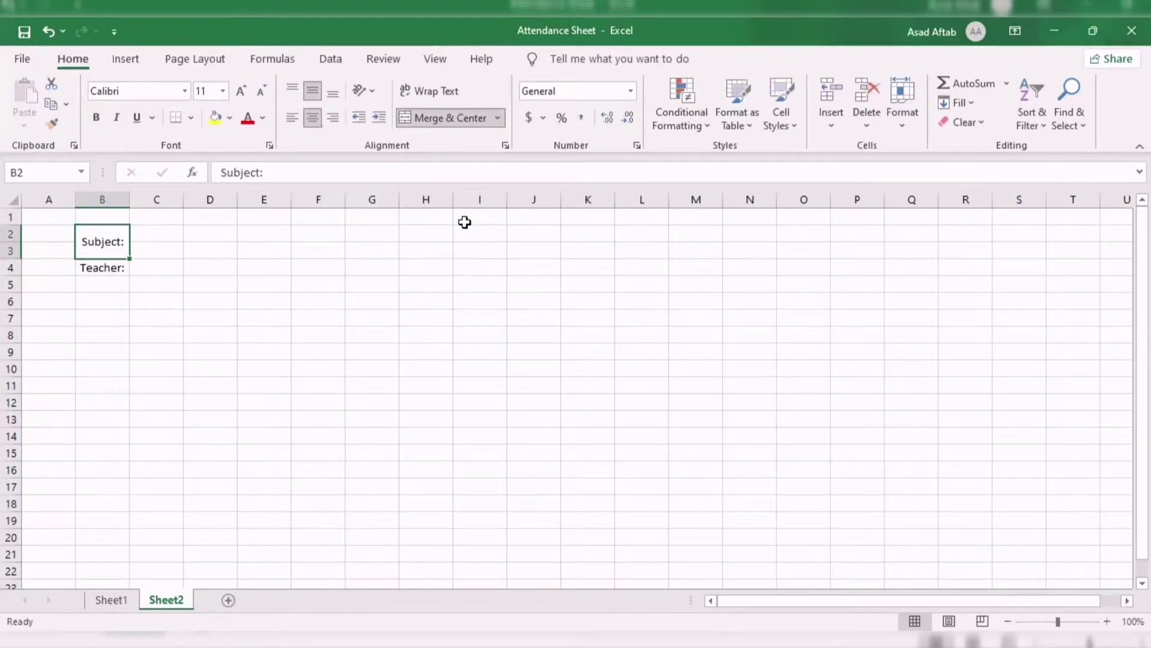
pyautogui.moveTo(116, 267); pyautogui.dragTo(192, 320)
pyautogui.click(166, 316)
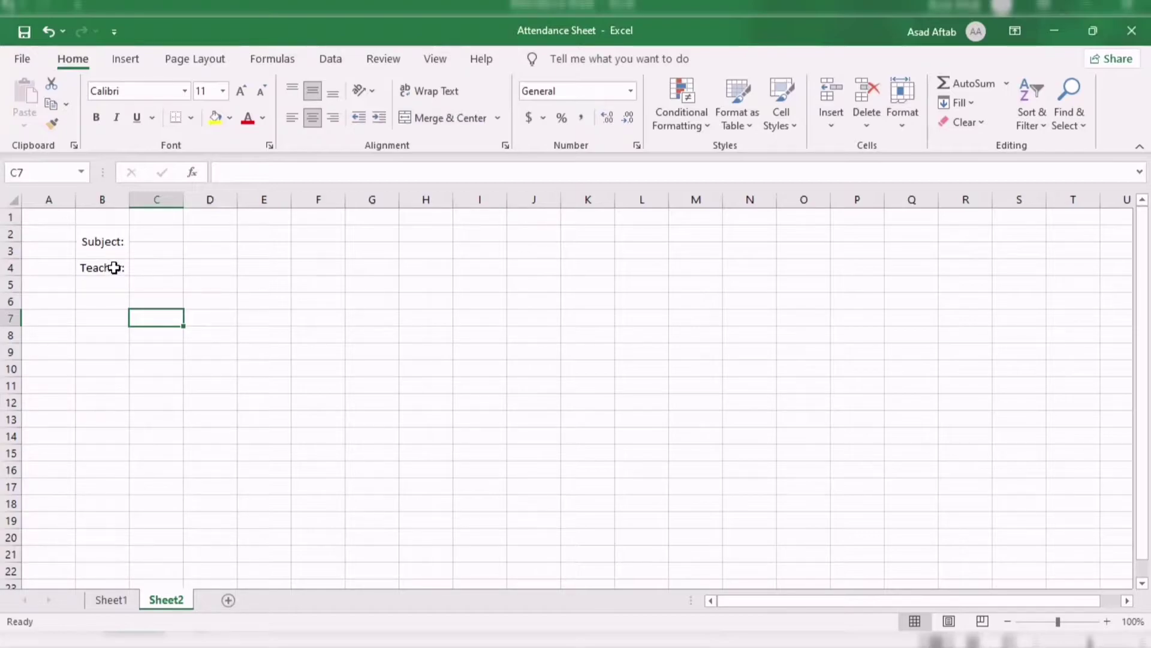
# Merge and centre B4:B5 for the Teacher: label using Alt, H, M, C.
pyautogui.click(114, 271)
pyautogui.moveTo(114, 271); pyautogui.dragTo(114, 279)
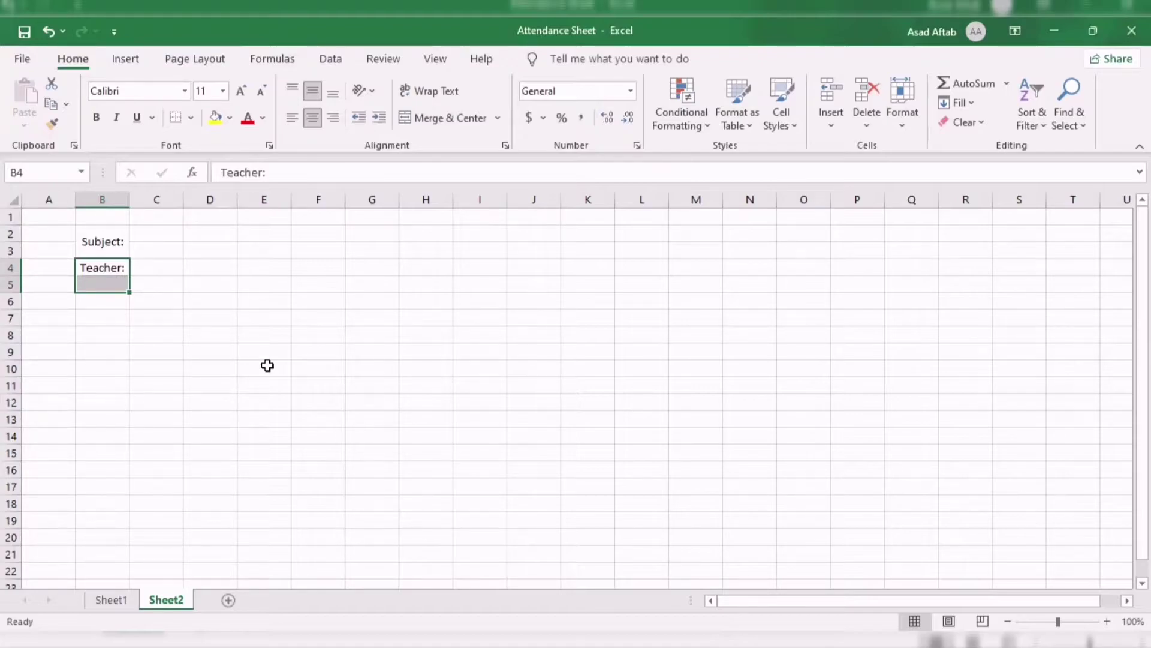
pyautogui.press('alt')
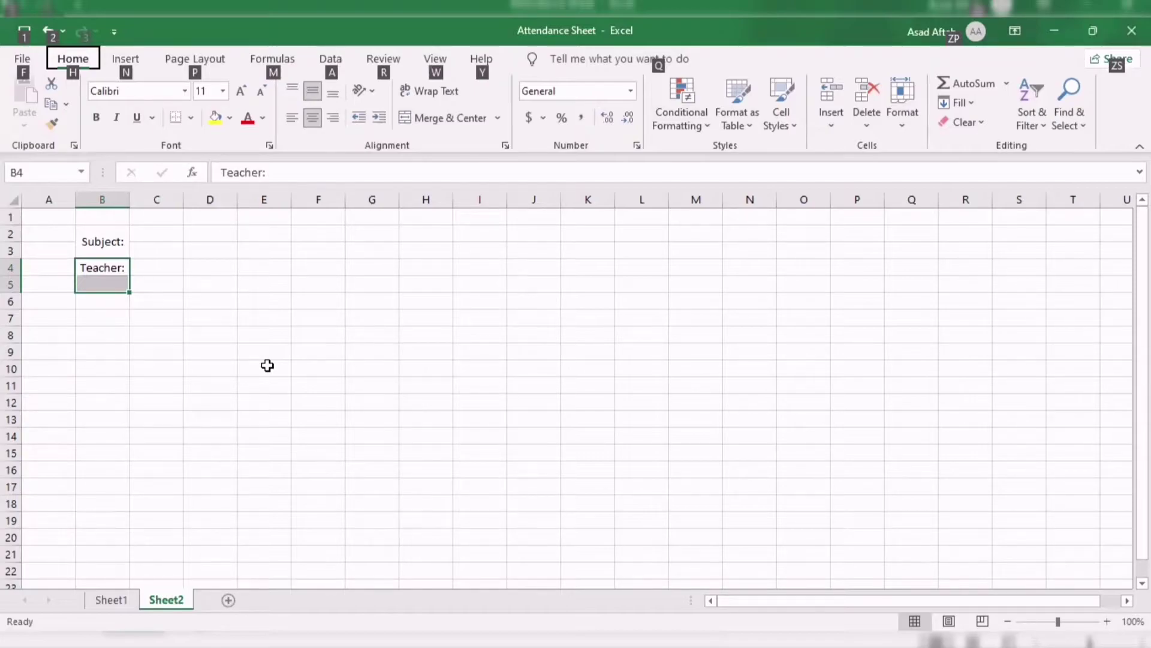
pyautogui.press('h')
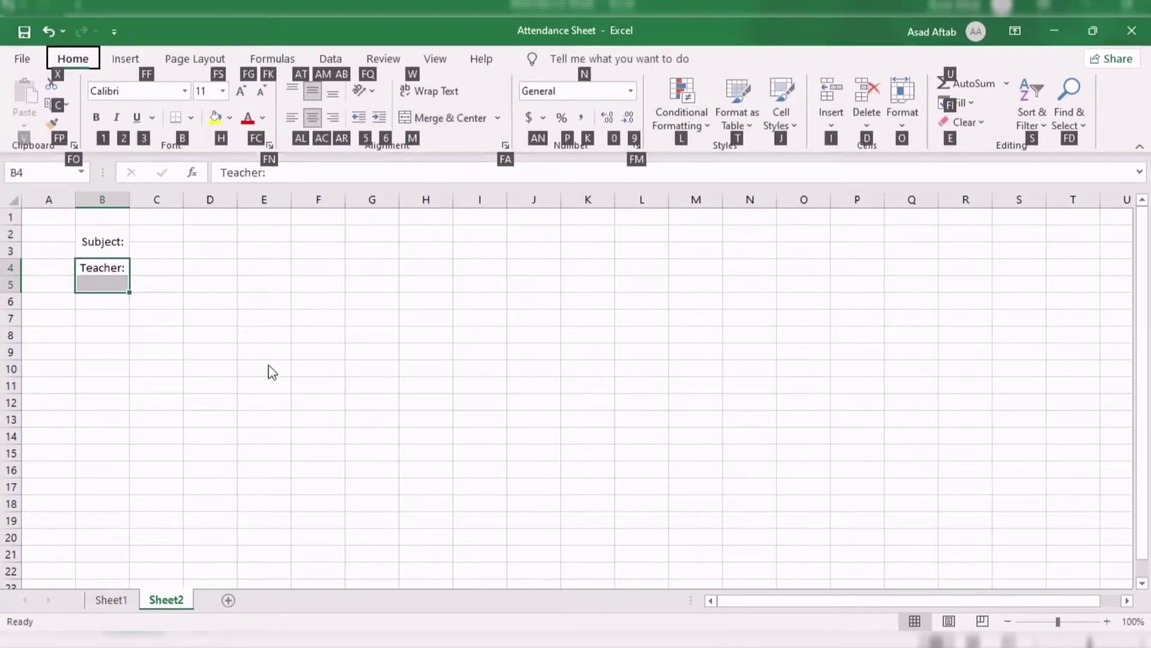
pyautogui.press('m')
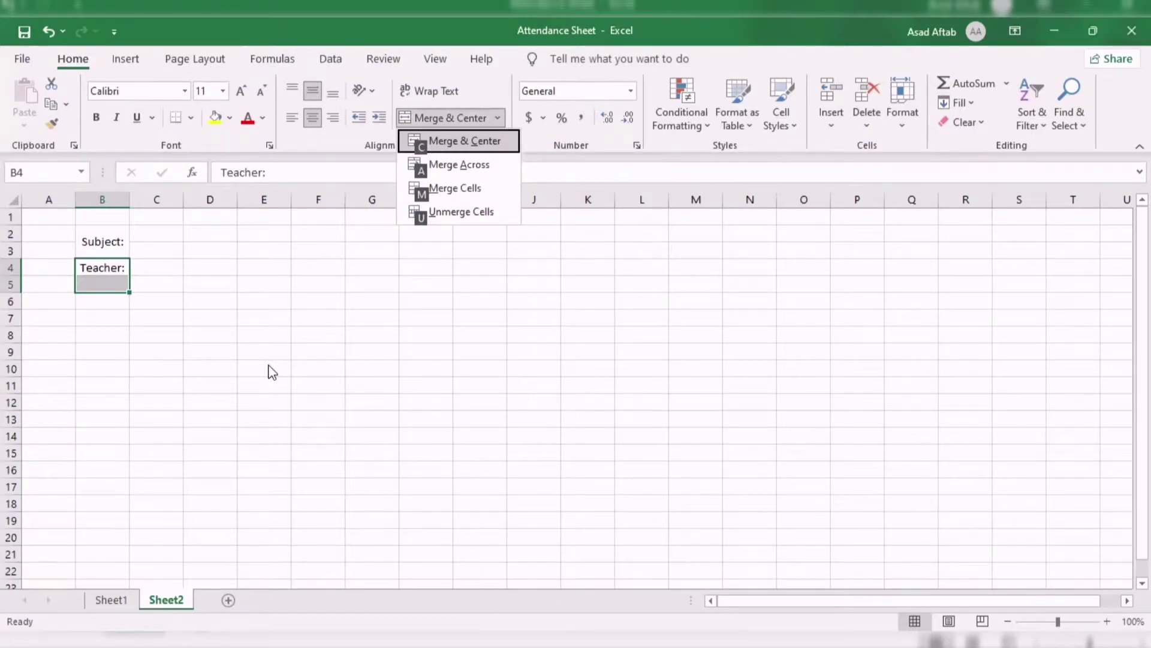
pyautogui.press('c')
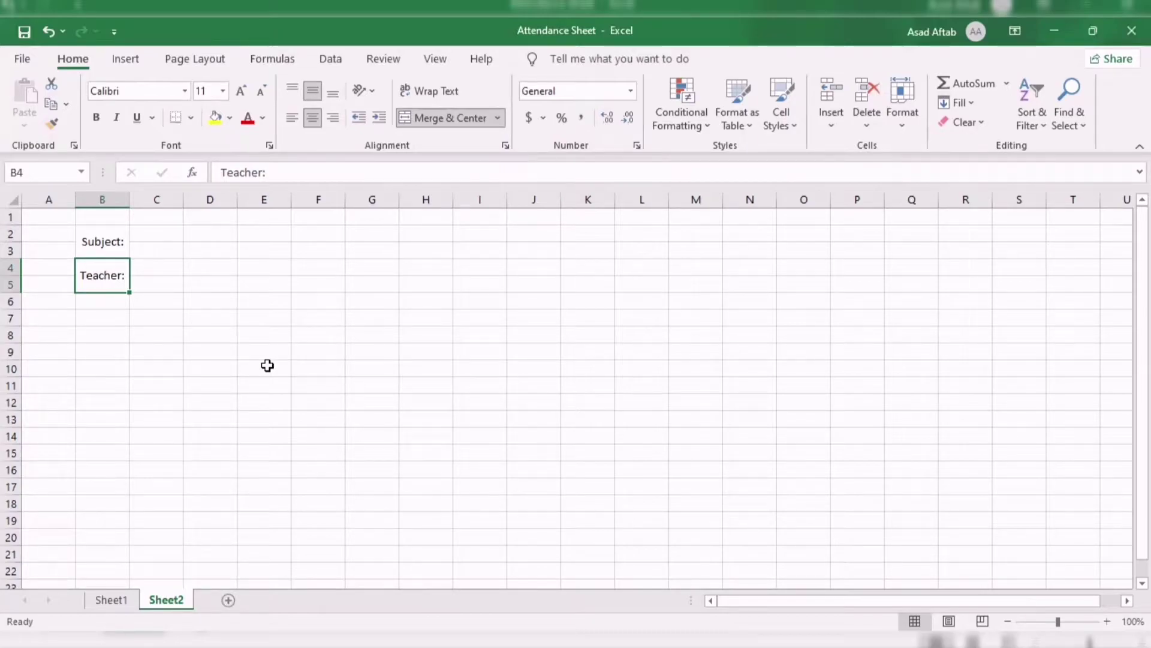
# Merge C2:E3 and C4:E5 into two value cells beside the labels.
pyautogui.moveTo(168, 232); pyautogui.dragTo(250, 249)
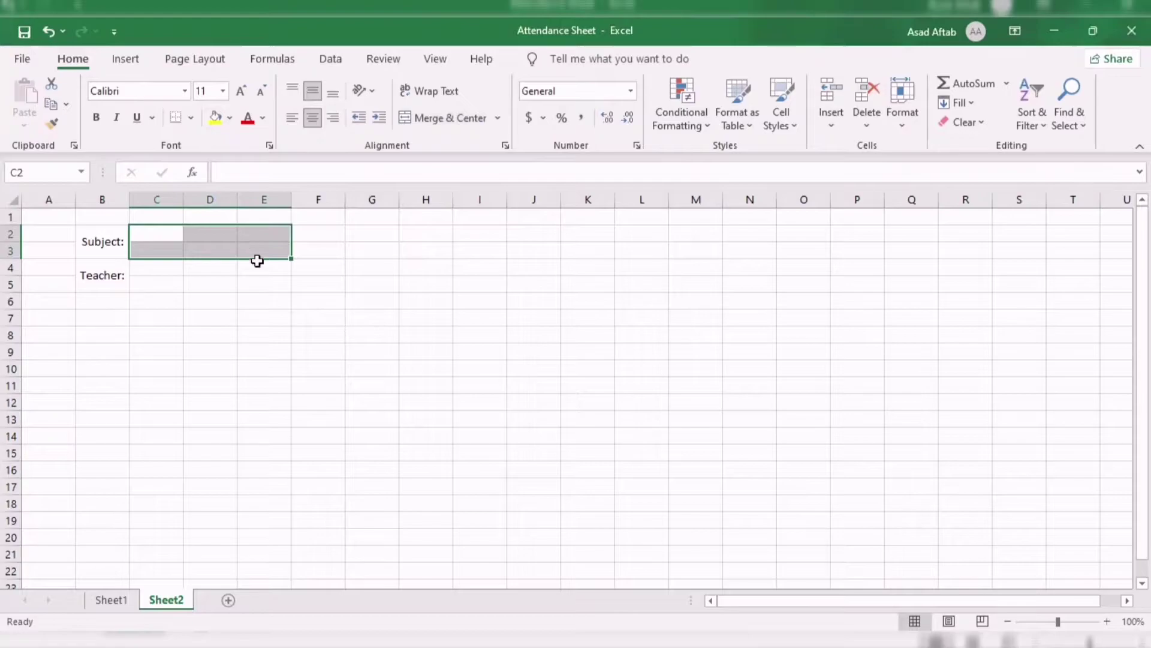
pyautogui.click(449, 118)
pyautogui.moveTo(168, 267); pyautogui.dragTo(243, 284)
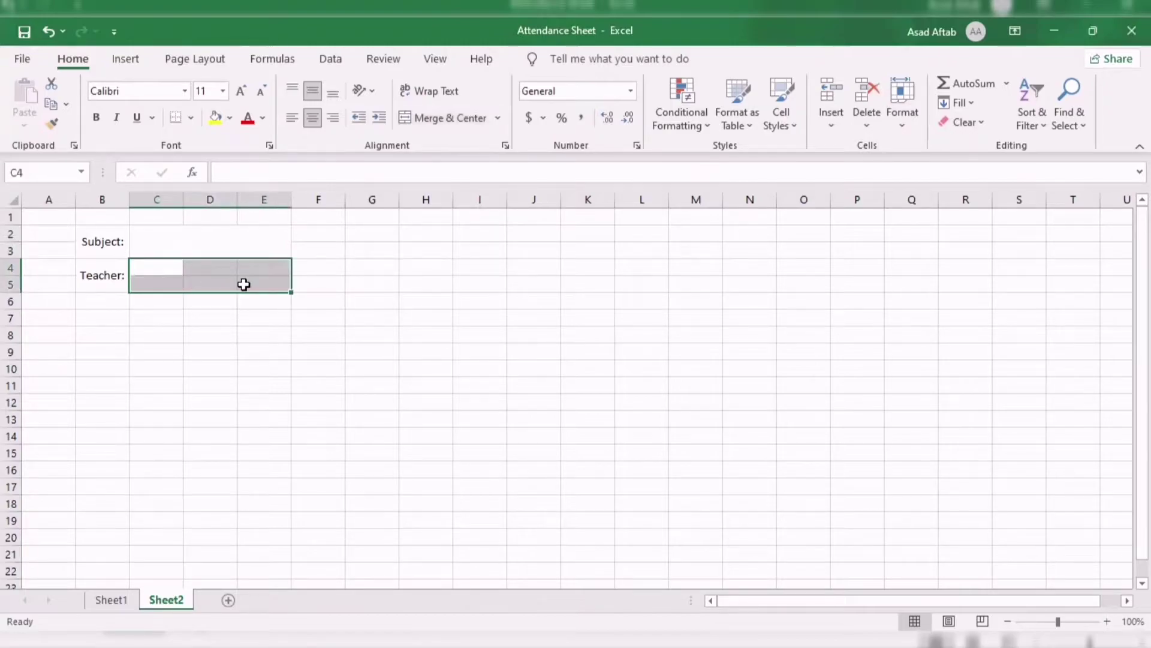
pyautogui.press('alt')
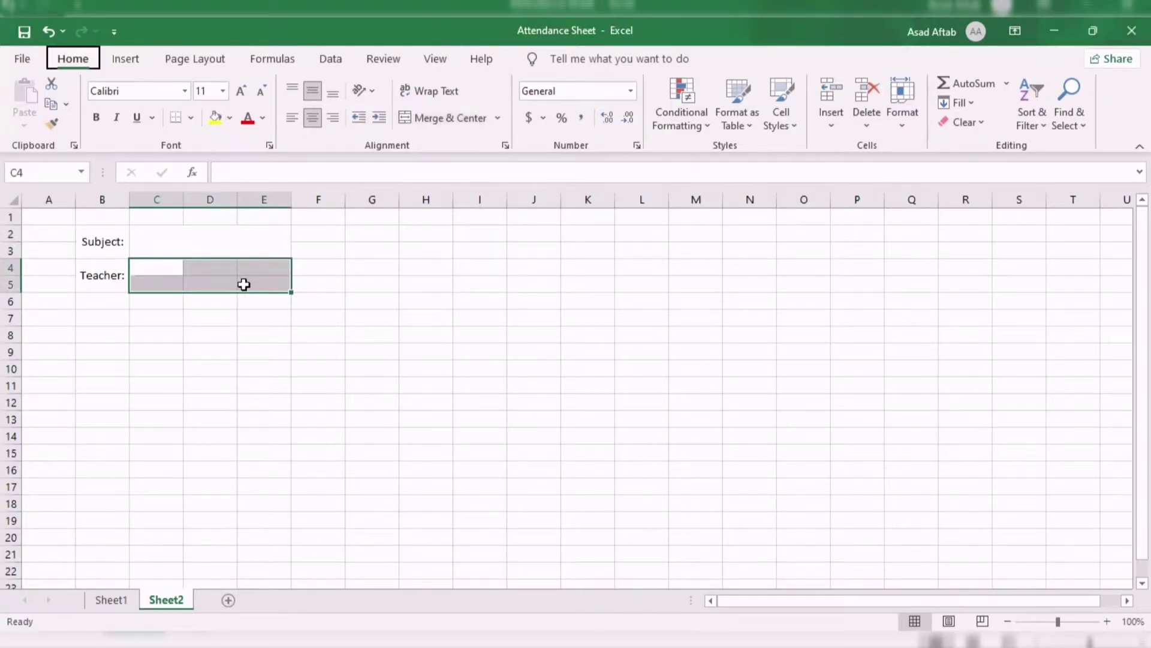
pyautogui.press('h')
pyautogui.press('m')
pyautogui.press('c')
# Type 'Business Finance' in the subject cell and enter the teacher's name below it.
pyautogui.click(241, 234)
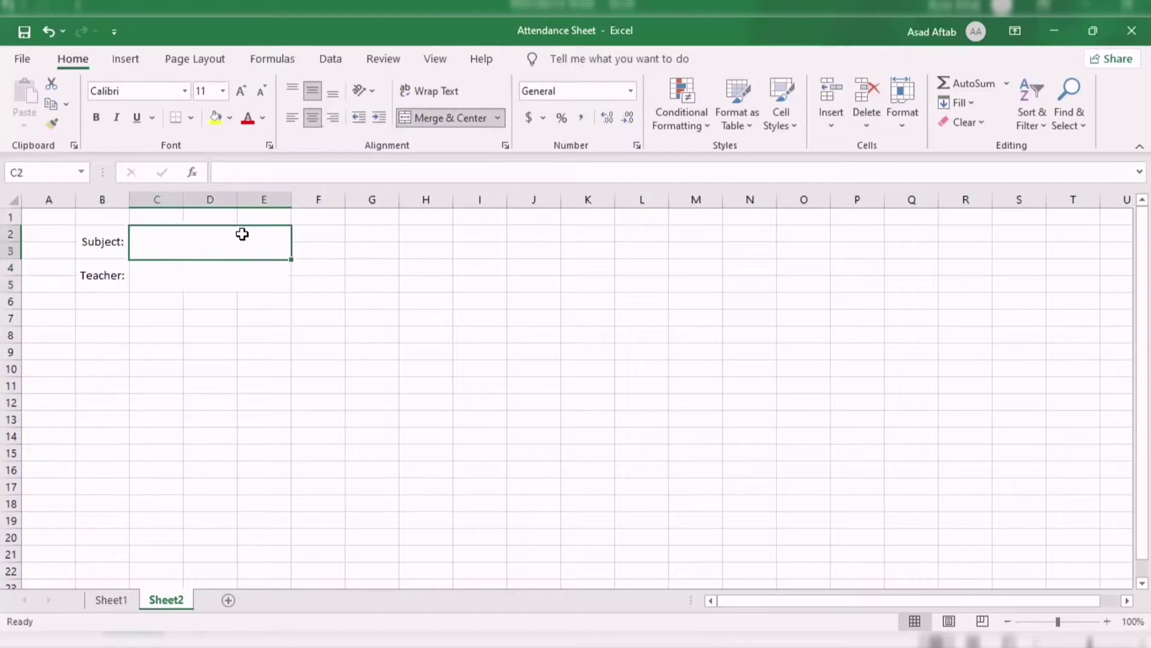
pyautogui.doubleClick(244, 234)
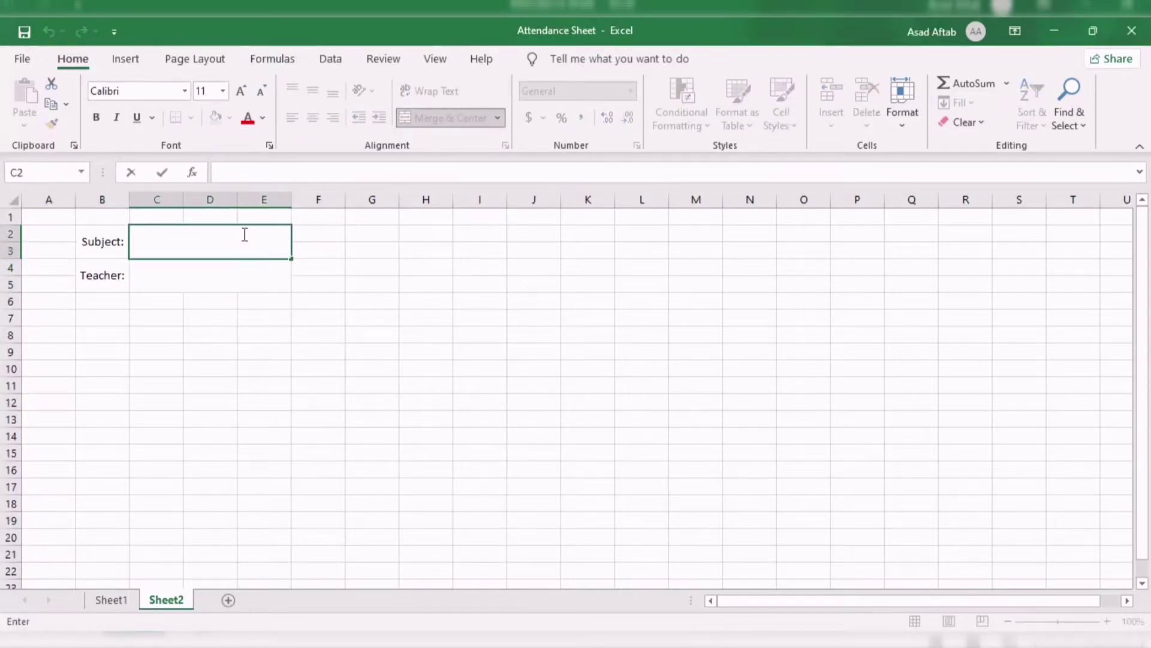
pyautogui.write('Business Fi')
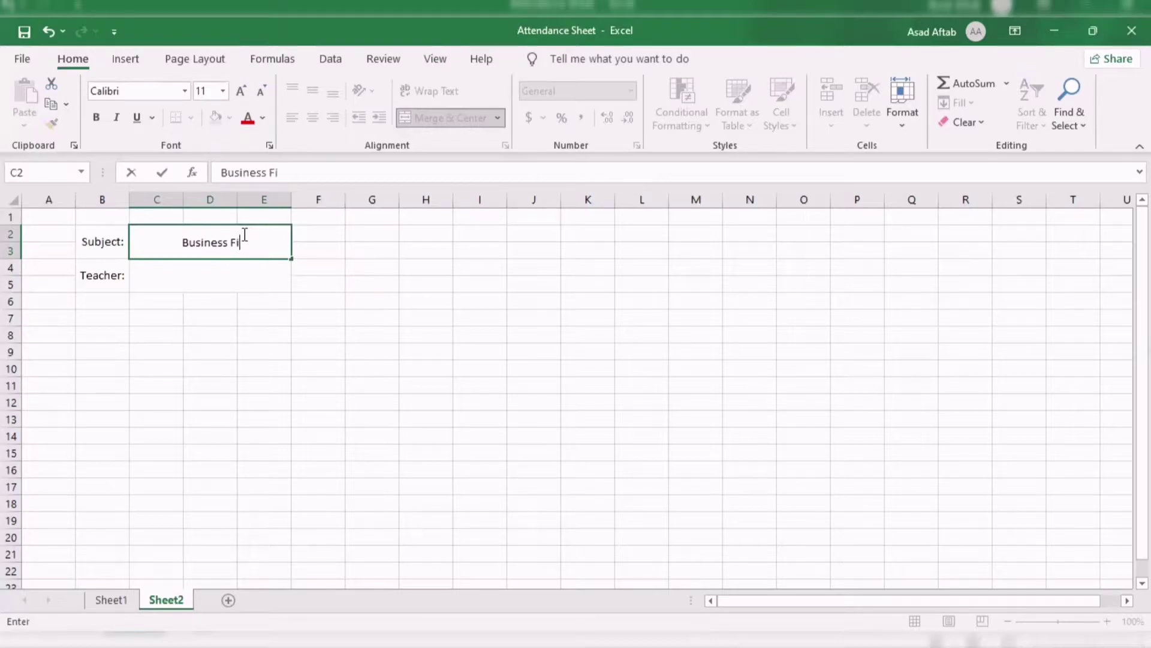
pyautogui.write('nance')
pyautogui.press('Return')
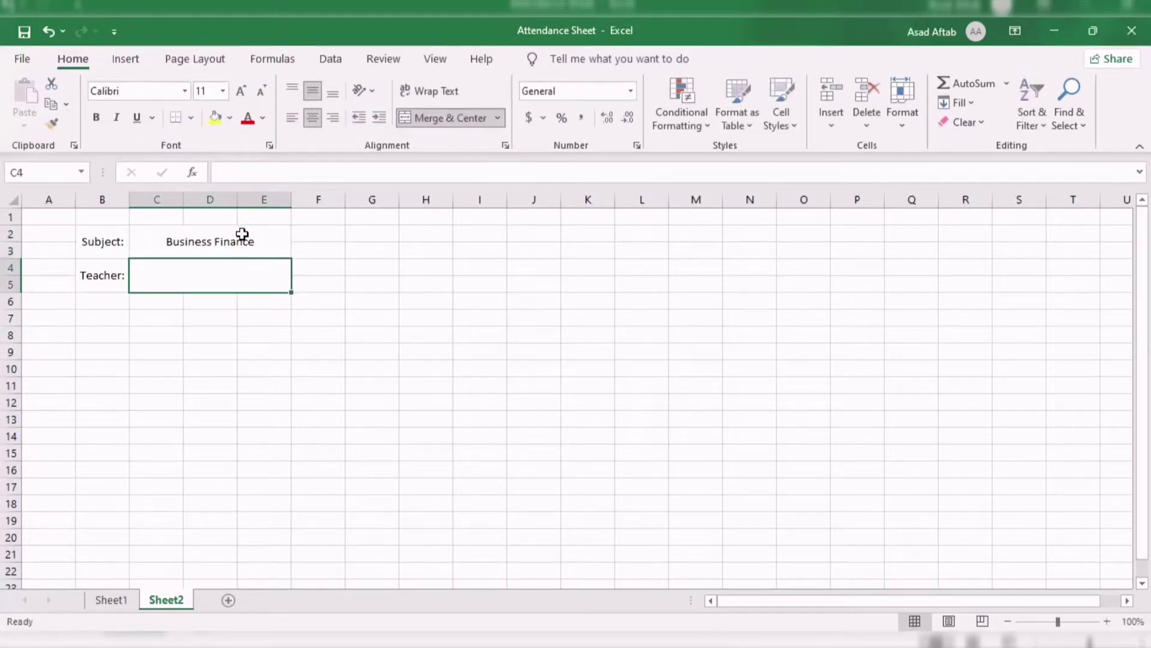
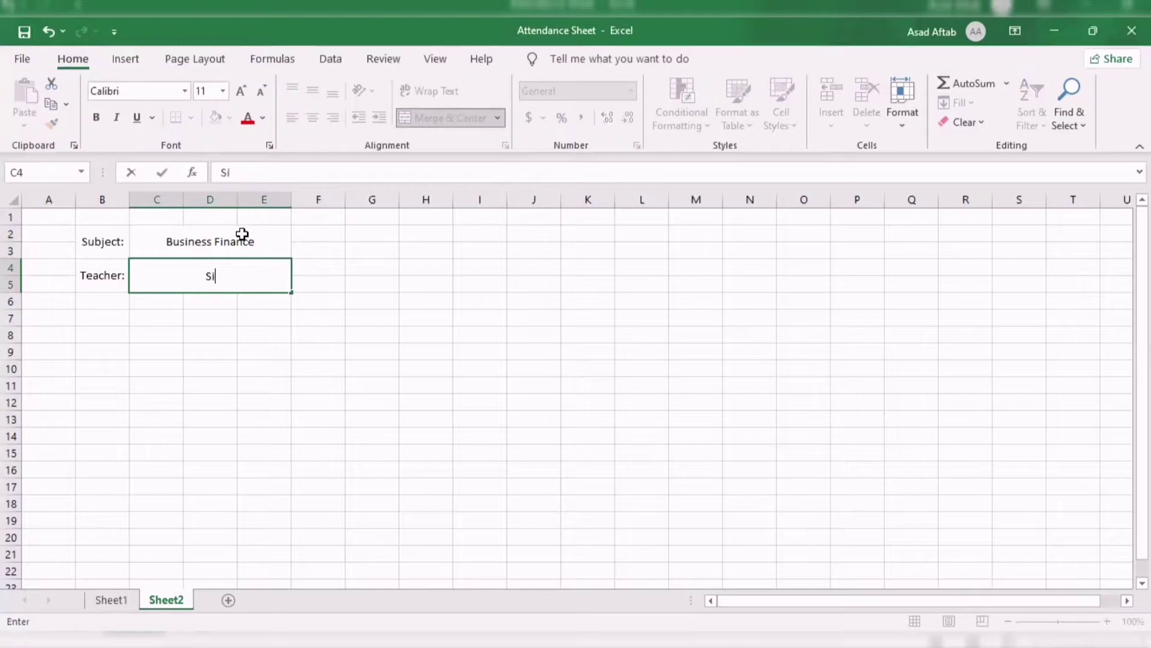
pyautogui.press('Return')
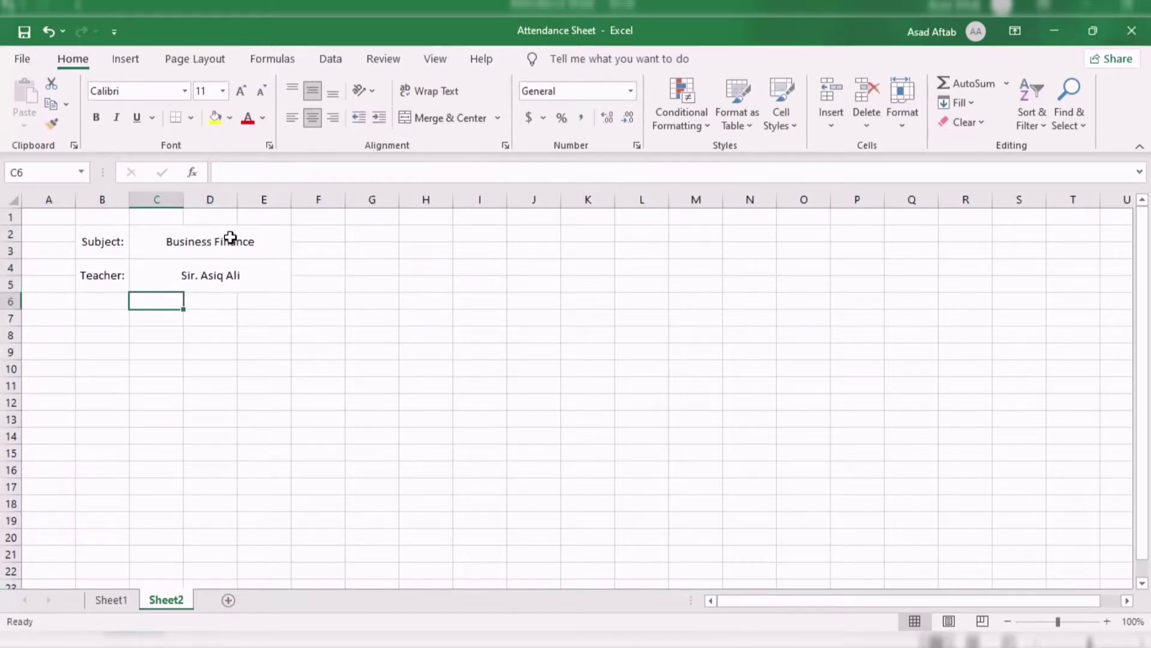
# Make the Business Finance and teacher name values bold at font size 14.
pyautogui.moveTo(227, 237); pyautogui.dragTo(232, 271)
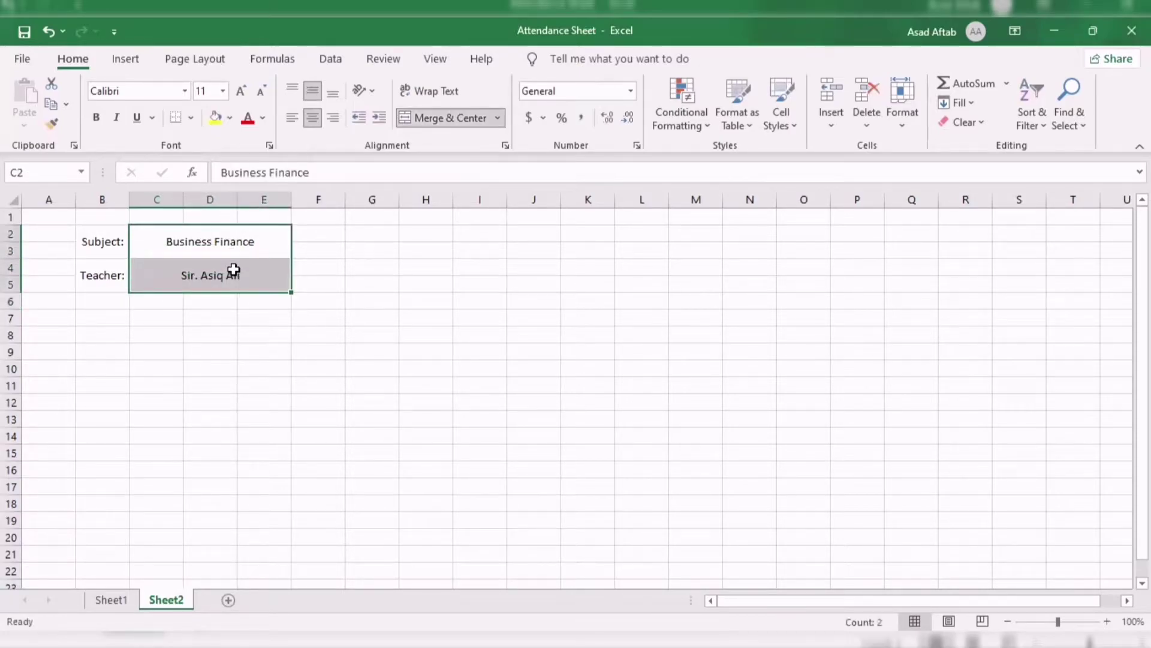
pyautogui.click(285, 294)
pyautogui.hotkey('ctrl', 'b')
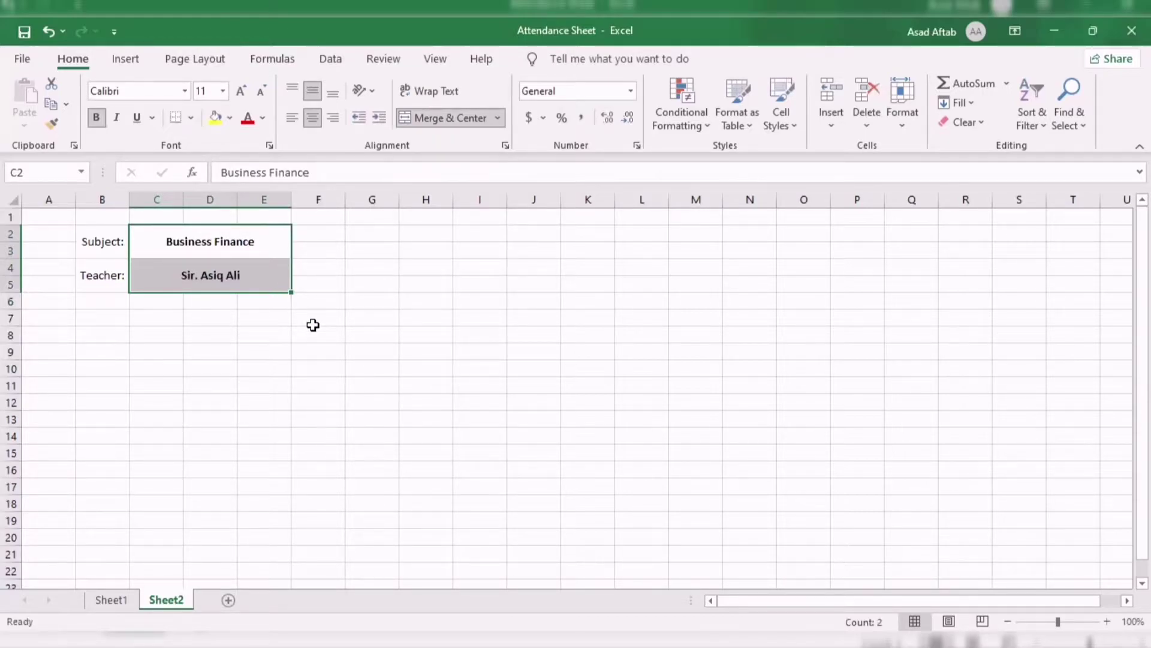
pyautogui.hotkey('ctrl', 'b')
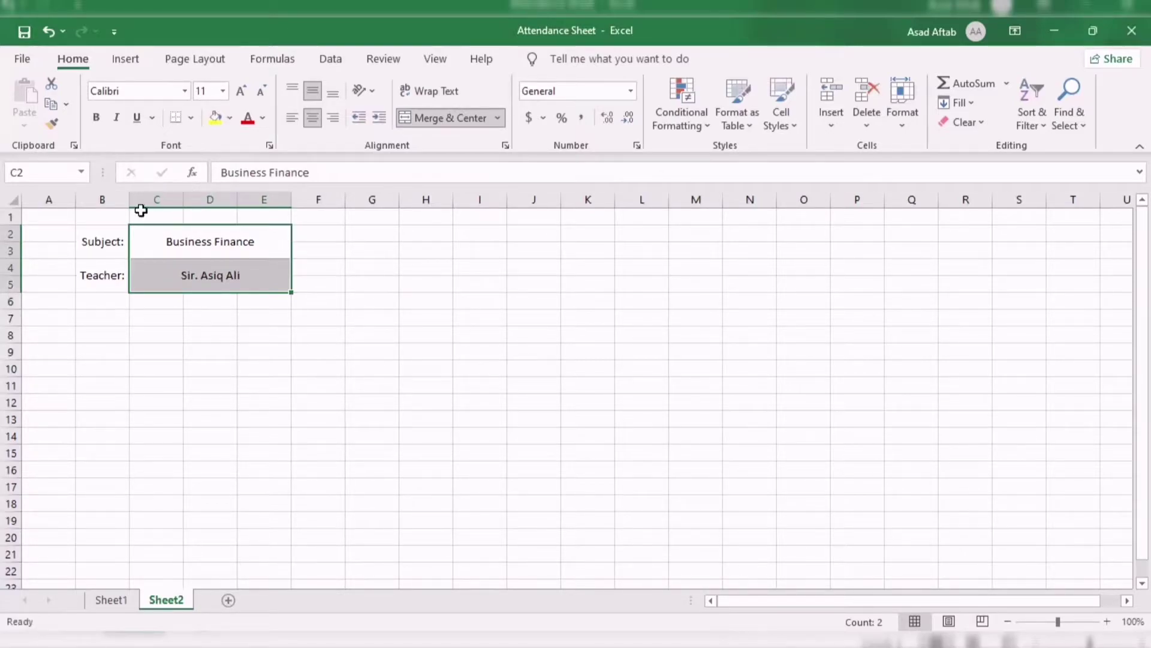
pyautogui.click(95, 118)
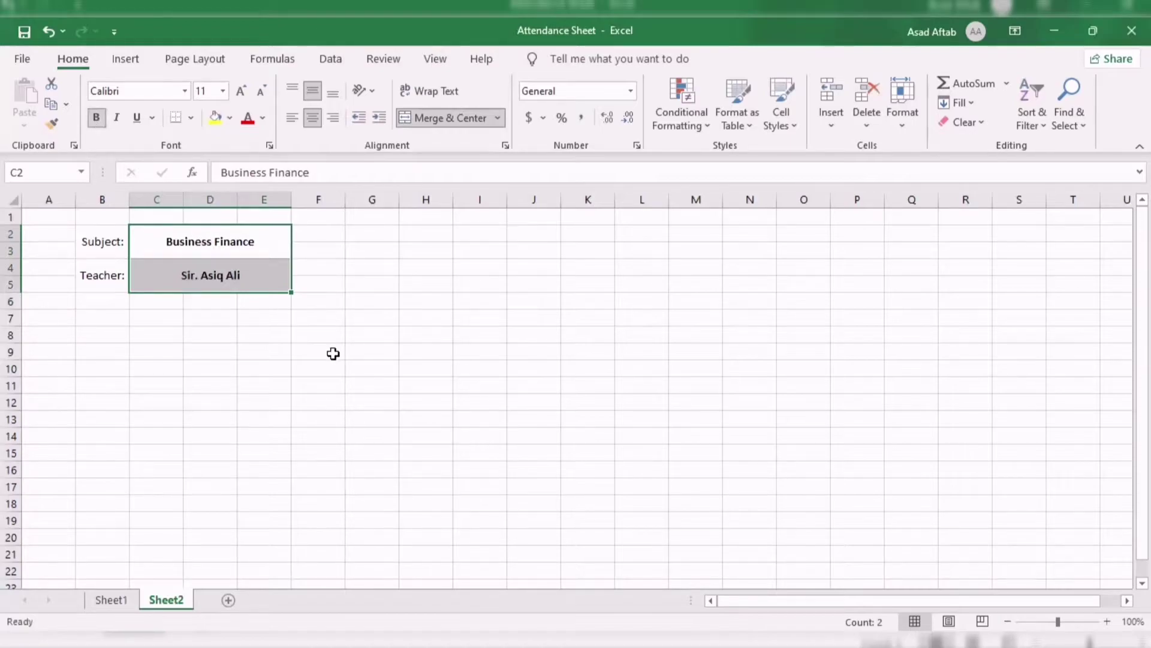
pyautogui.click(334, 354)
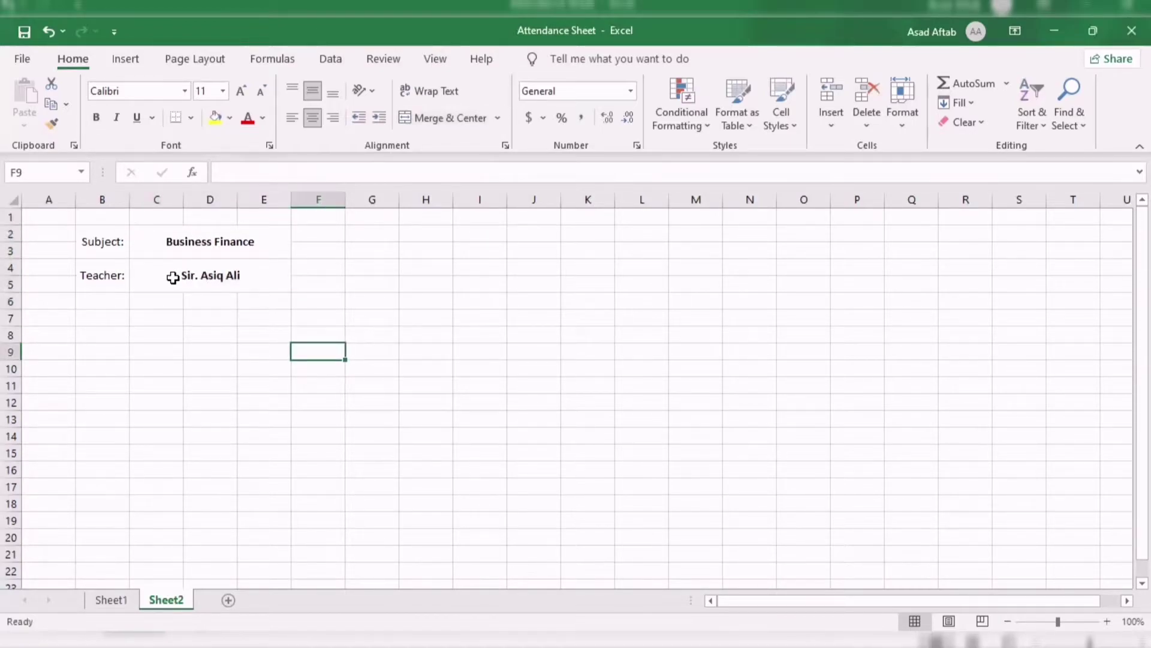
pyautogui.moveTo(165, 234); pyautogui.dragTo(174, 271)
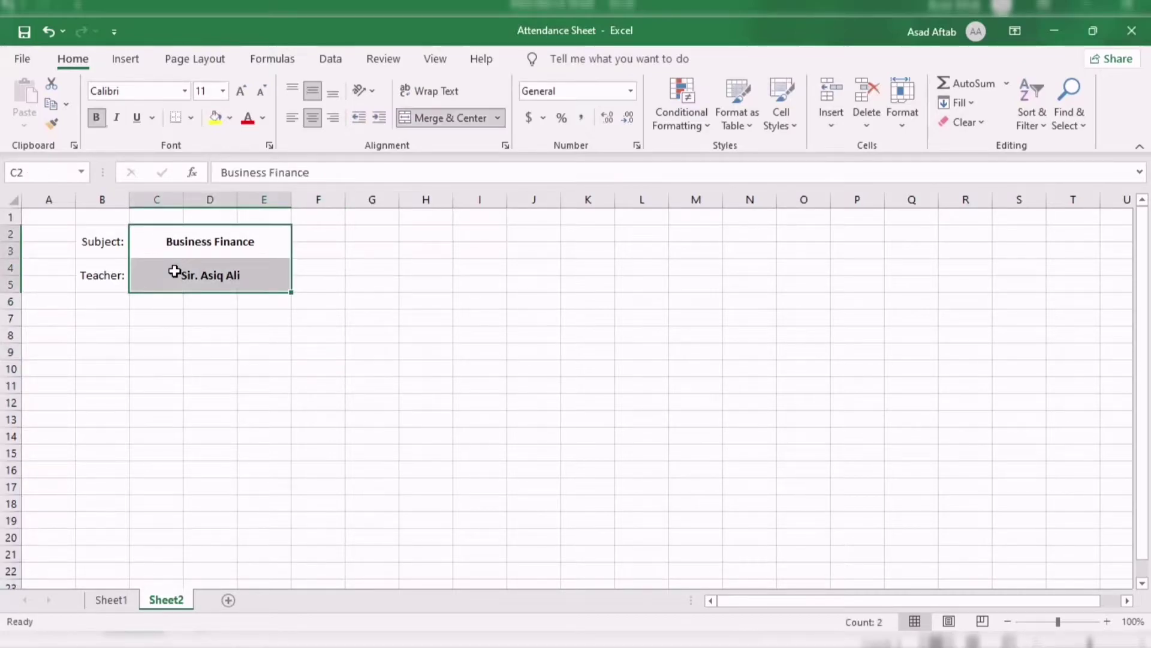
pyautogui.click(223, 91)
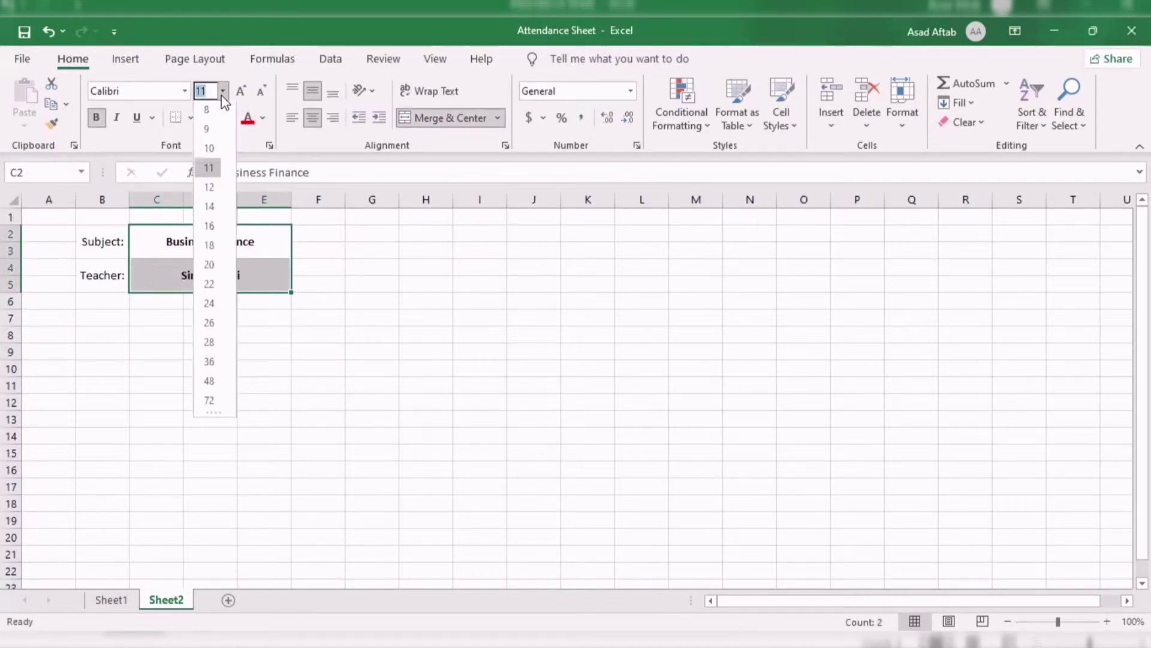
pyautogui.click(209, 209)
pyautogui.click(330, 325)
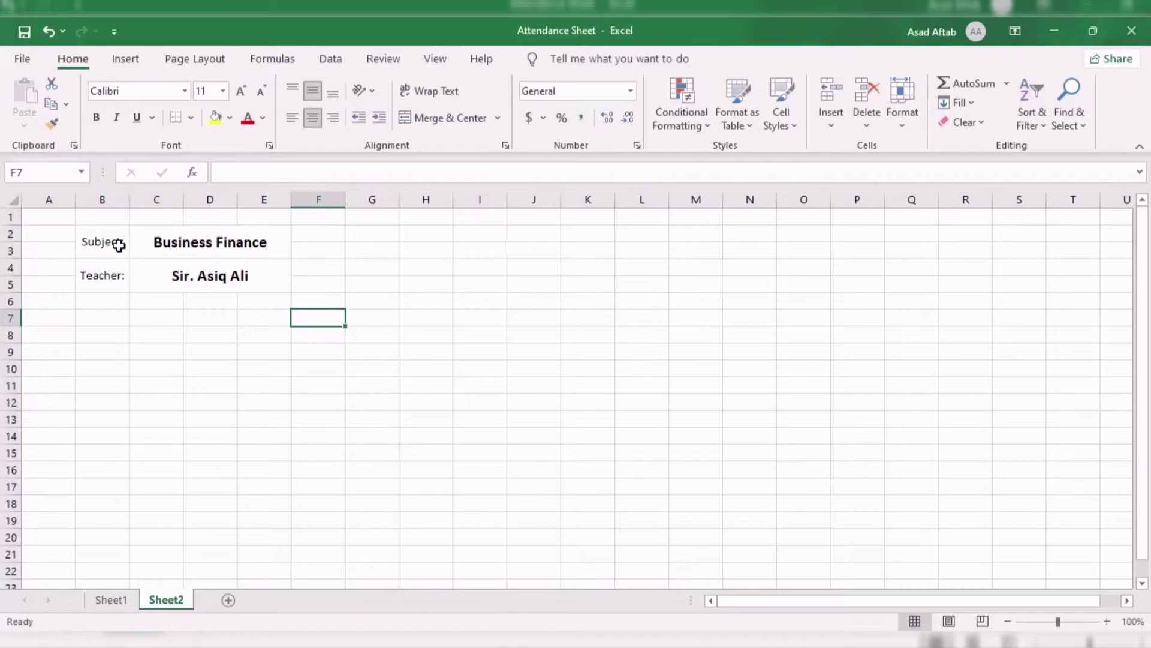
# Make the Subject: and Teacher: labels bold at font size 12.
pyautogui.moveTo(119, 246); pyautogui.dragTo(119, 266)
pyautogui.hotkey('ctrl', 'b')
pyautogui.click(213, 376)
pyautogui.moveTo(98, 239); pyautogui.dragTo(103, 270)
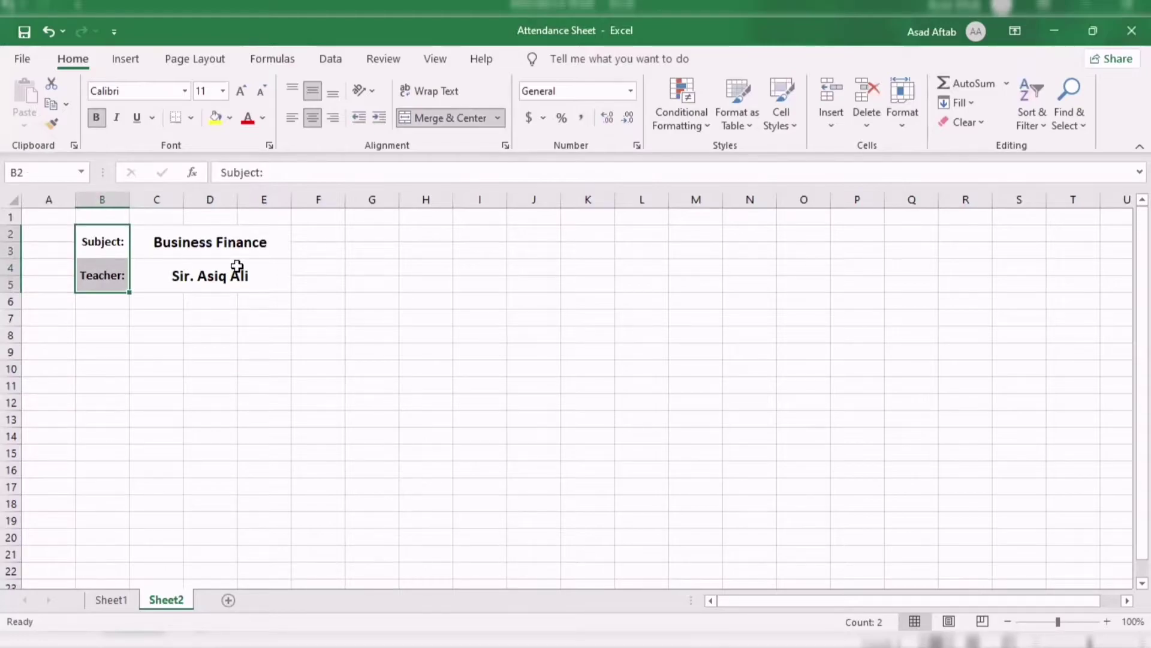
pyautogui.click(223, 92)
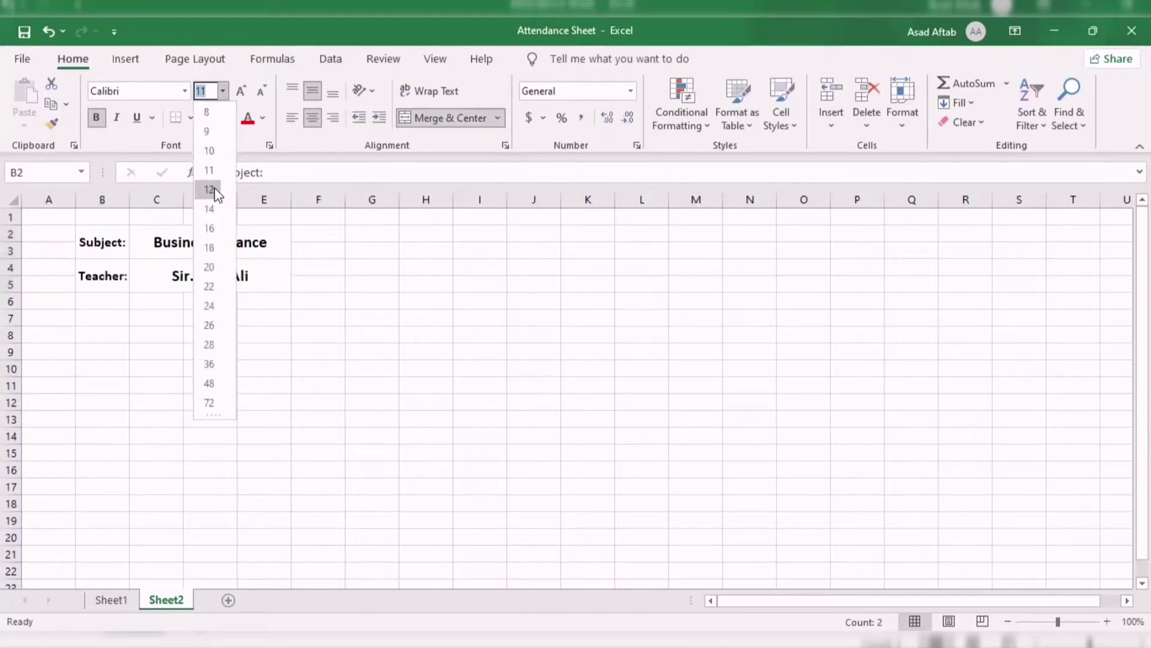
pyautogui.click(259, 383)
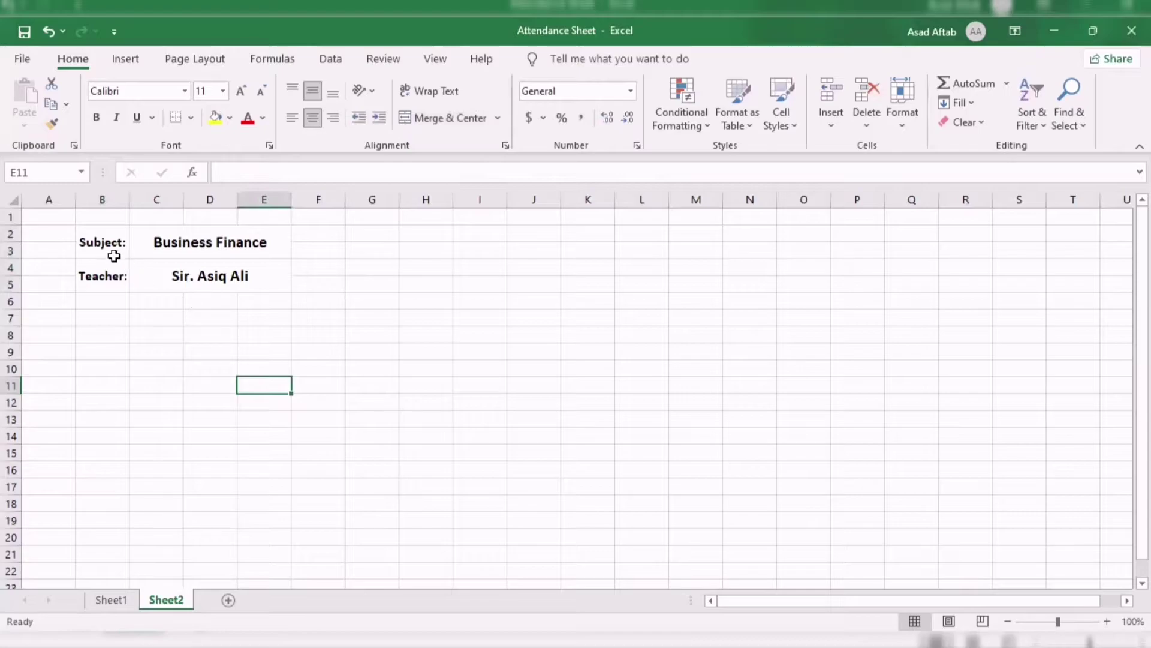
pyautogui.moveTo(94, 241); pyautogui.dragTo(196, 273)
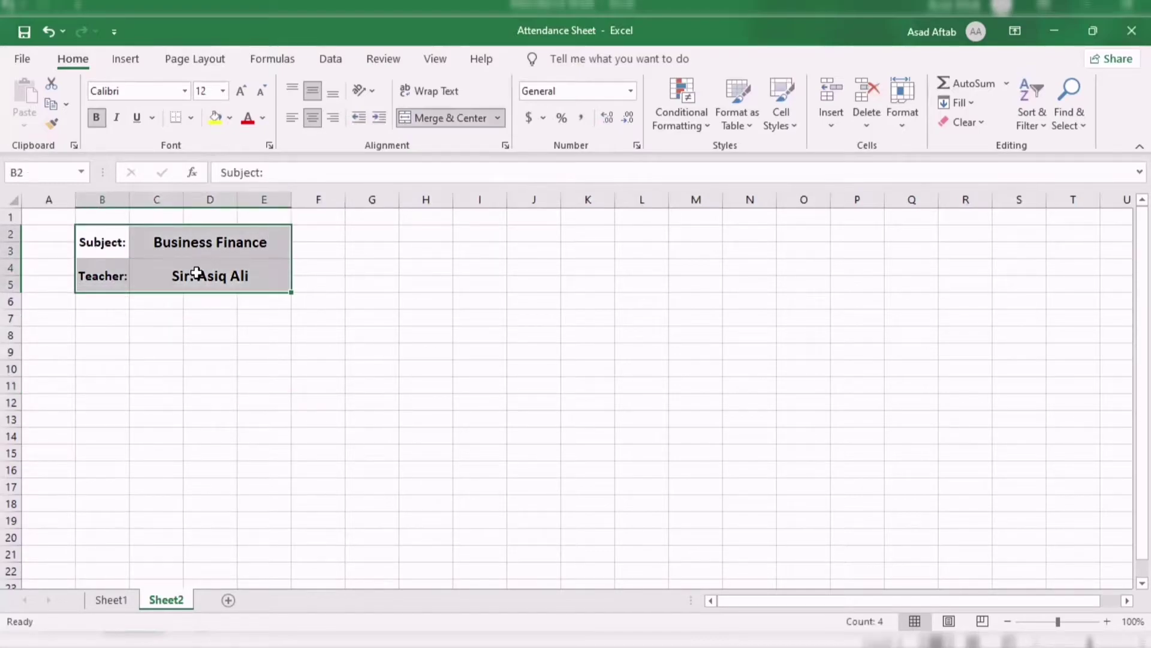
pyautogui.click(196, 273)
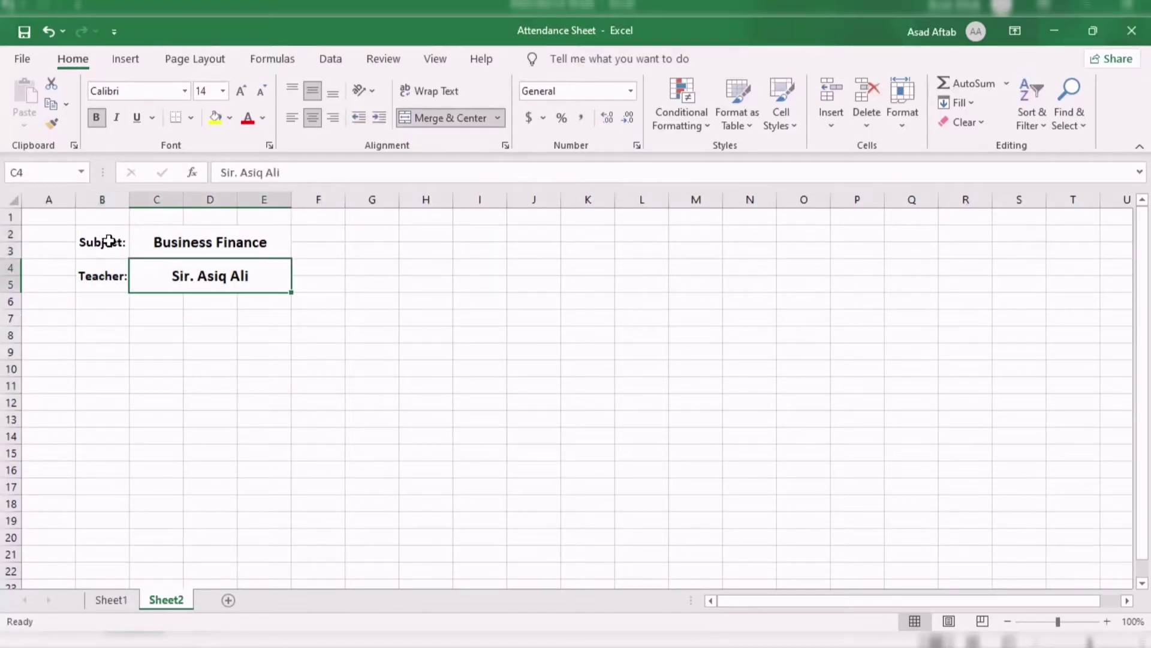
# Apply Thick Outside Borders to B2:E3 and then to B4:E5.
pyautogui.moveTo(103, 241); pyautogui.dragTo(205, 244)
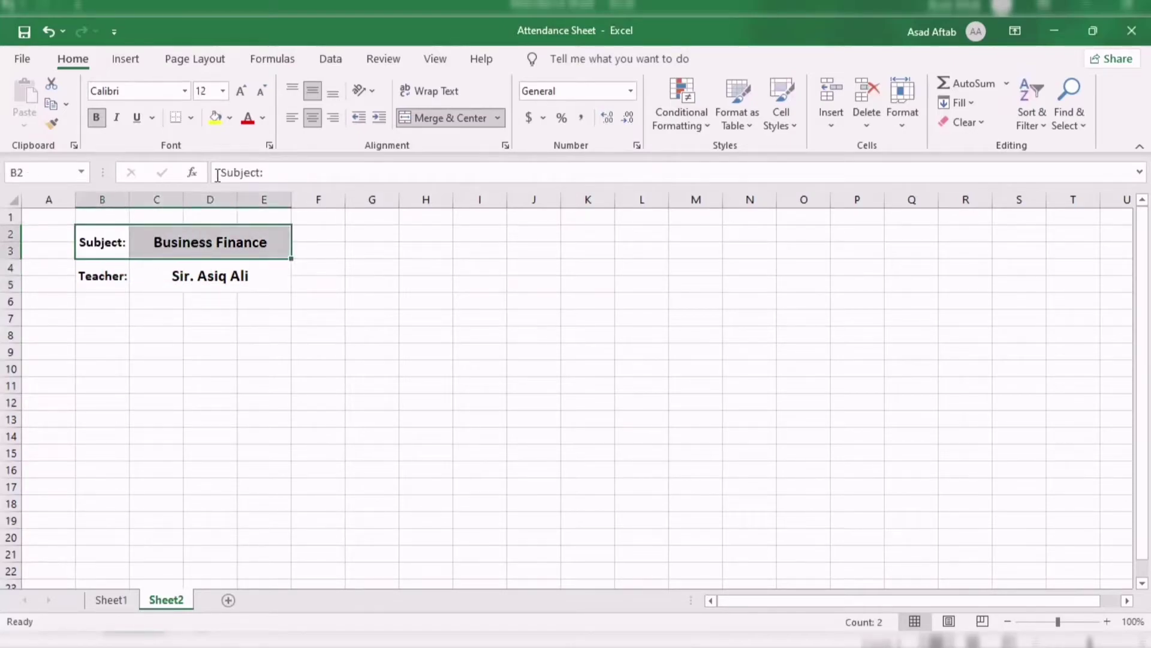
pyautogui.click(190, 118)
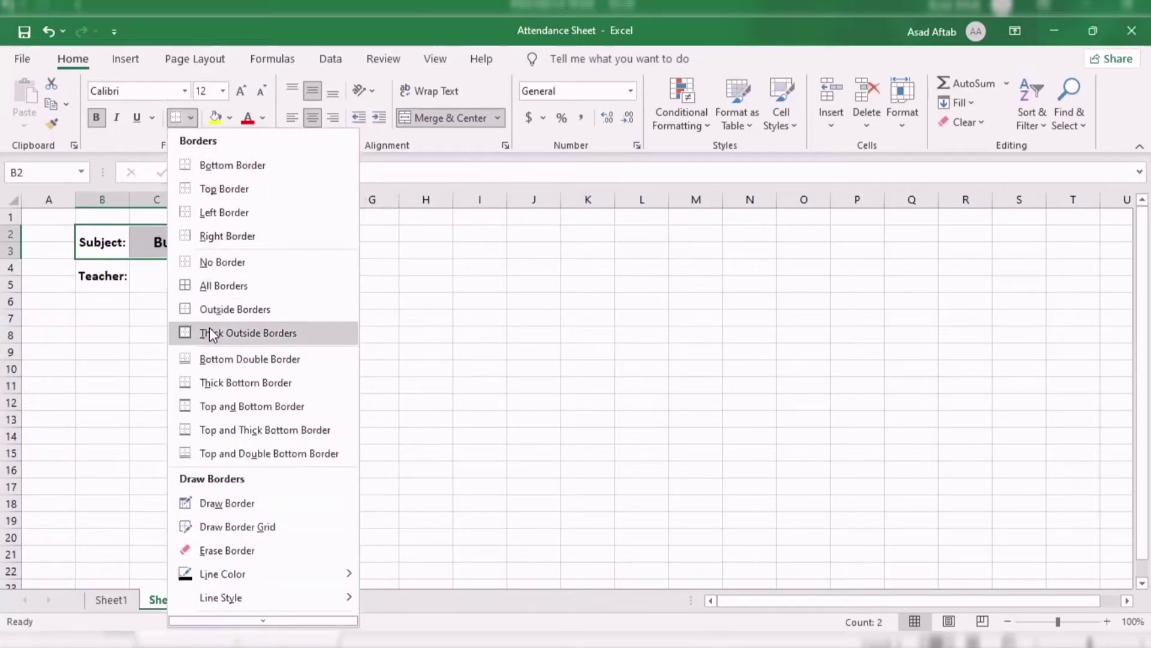
pyautogui.click(210, 334)
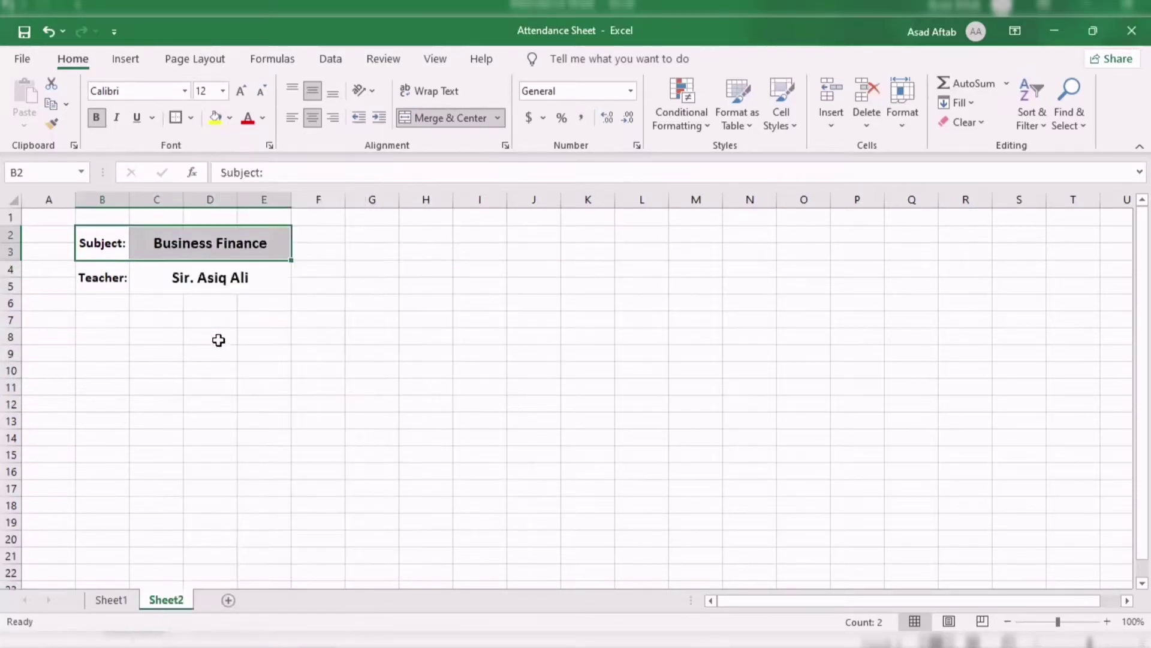
pyautogui.click(248, 378)
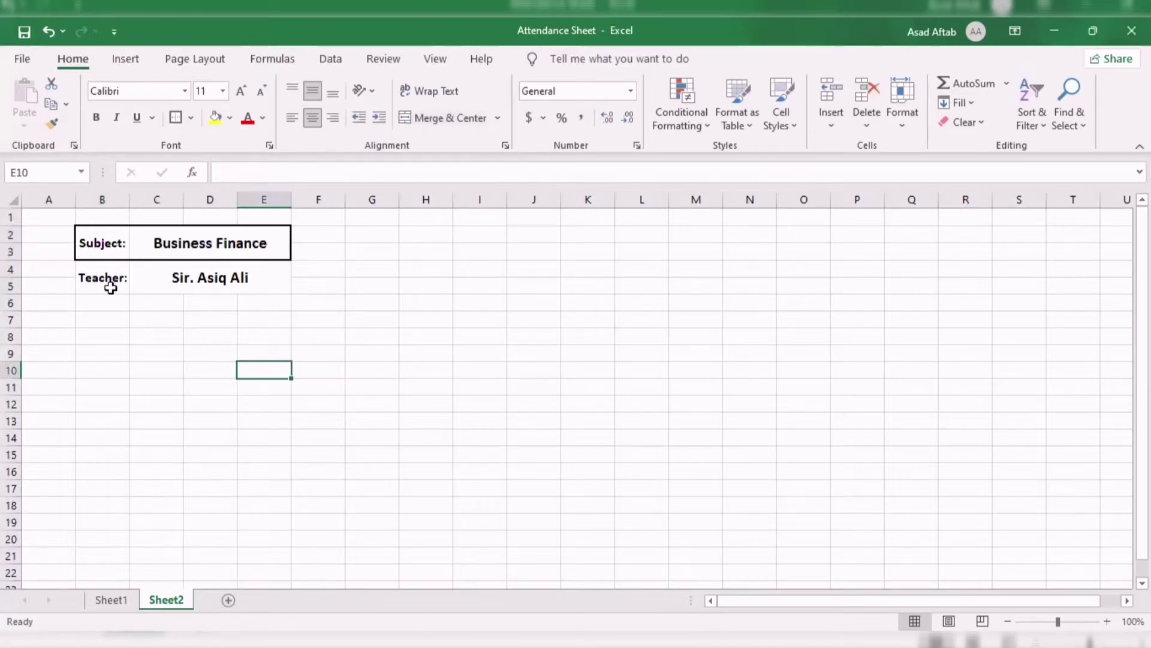
pyautogui.moveTo(110, 284); pyautogui.dragTo(198, 287)
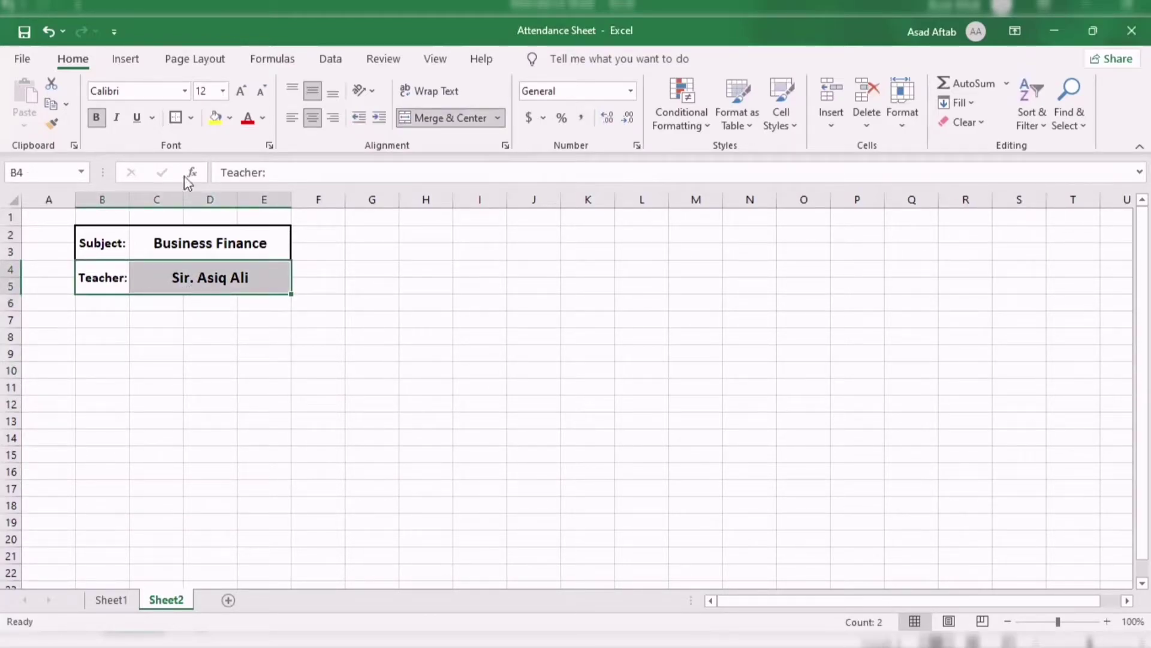
pyautogui.click(175, 118)
pyautogui.click(296, 370)
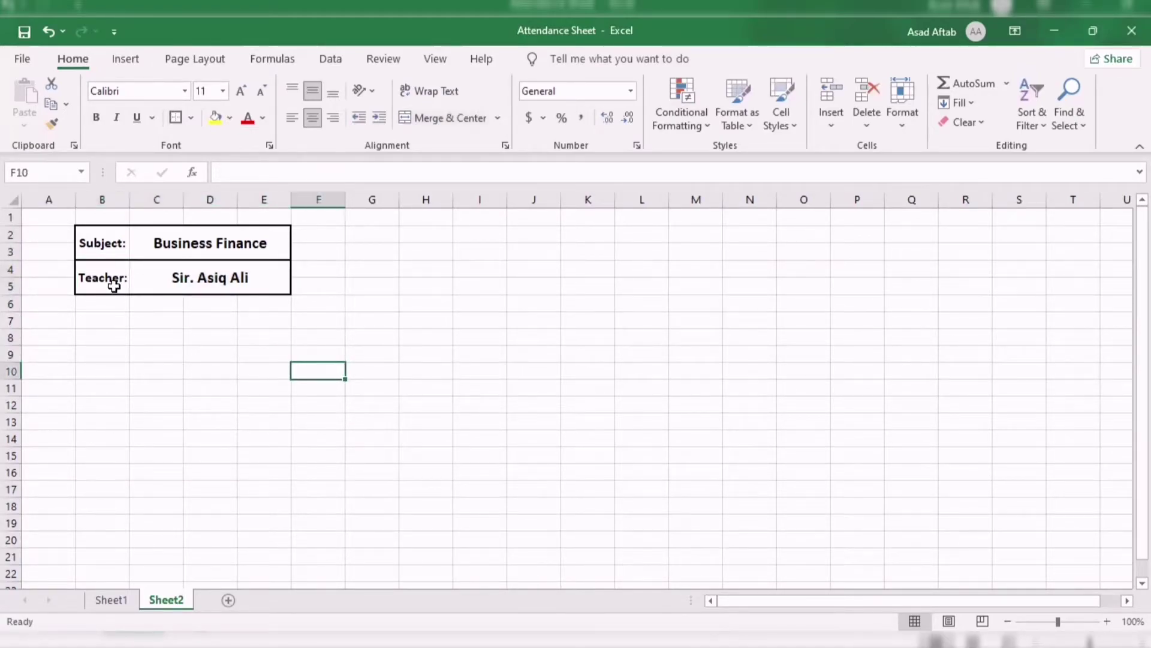
pyautogui.moveTo(103, 233); pyautogui.dragTo(112, 273)
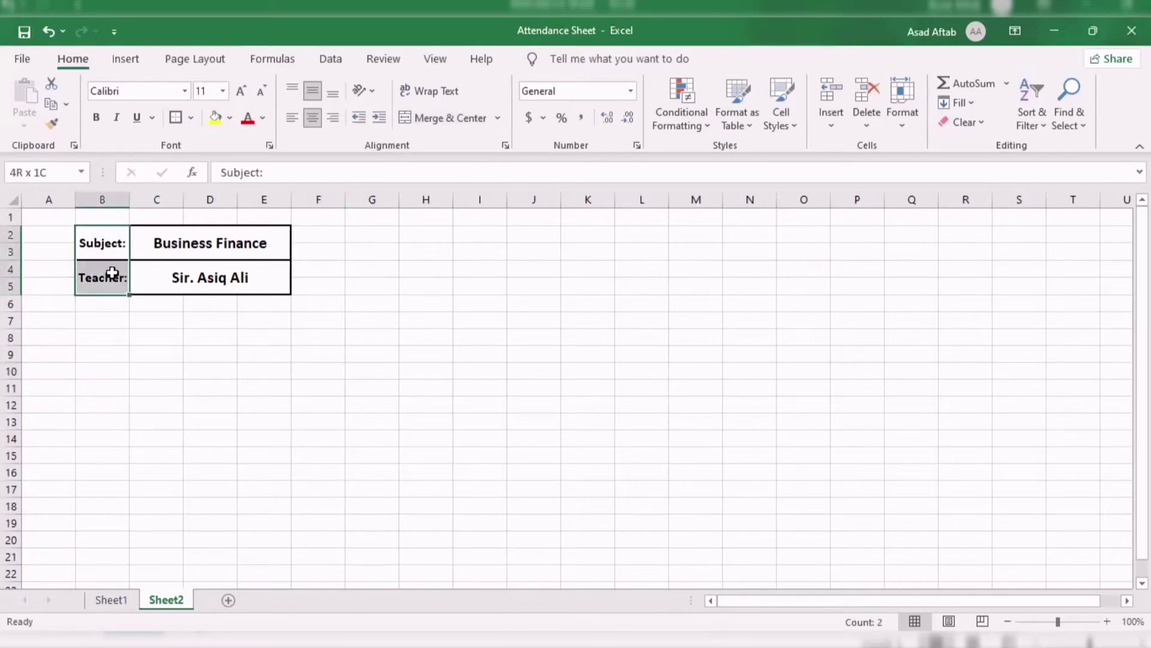
pyautogui.click(375, 347)
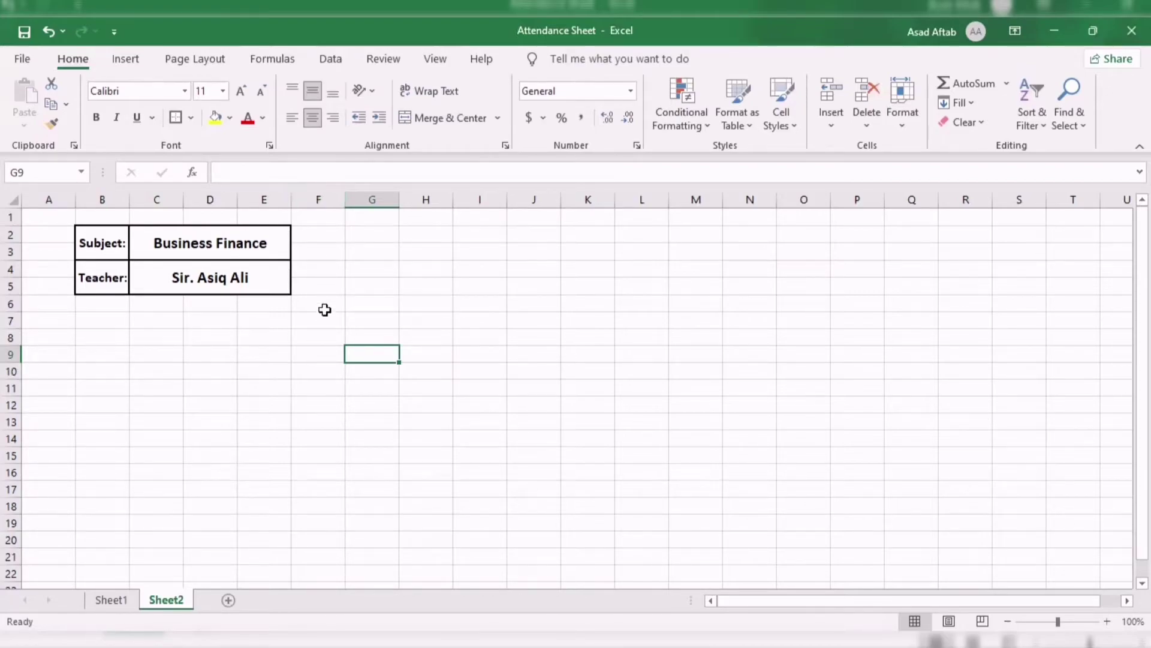
# Merge G2:J3 and G4:J4 into two bars above the table.
pyautogui.moveTo(373, 232); pyautogui.dragTo(554, 258)
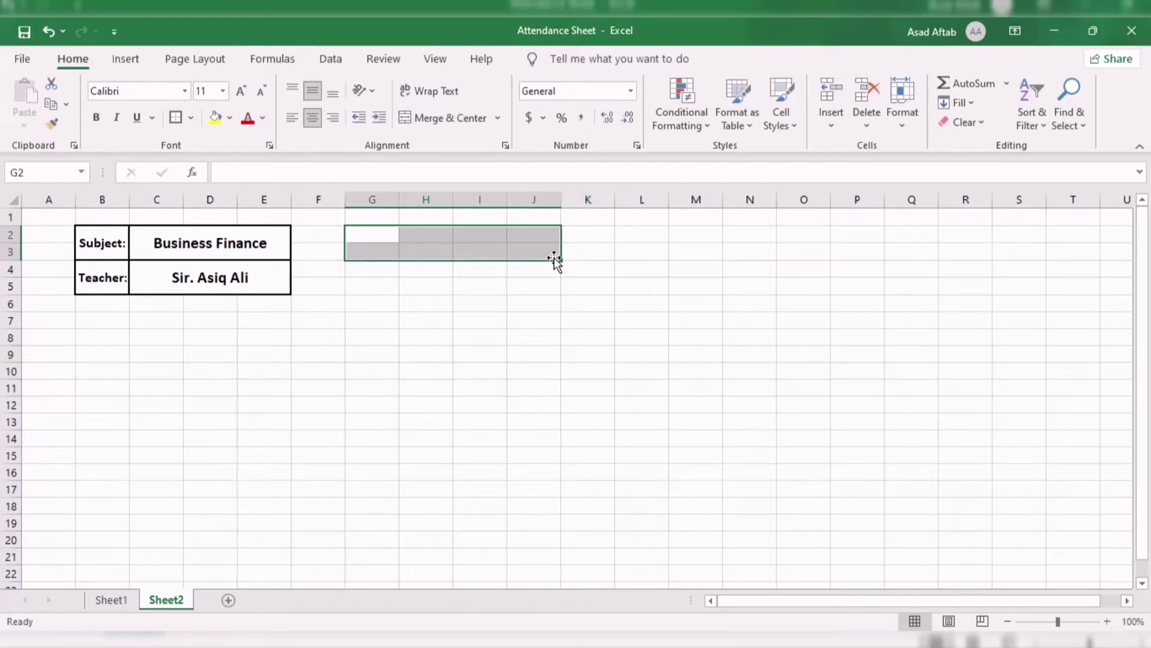
pyautogui.click(448, 118)
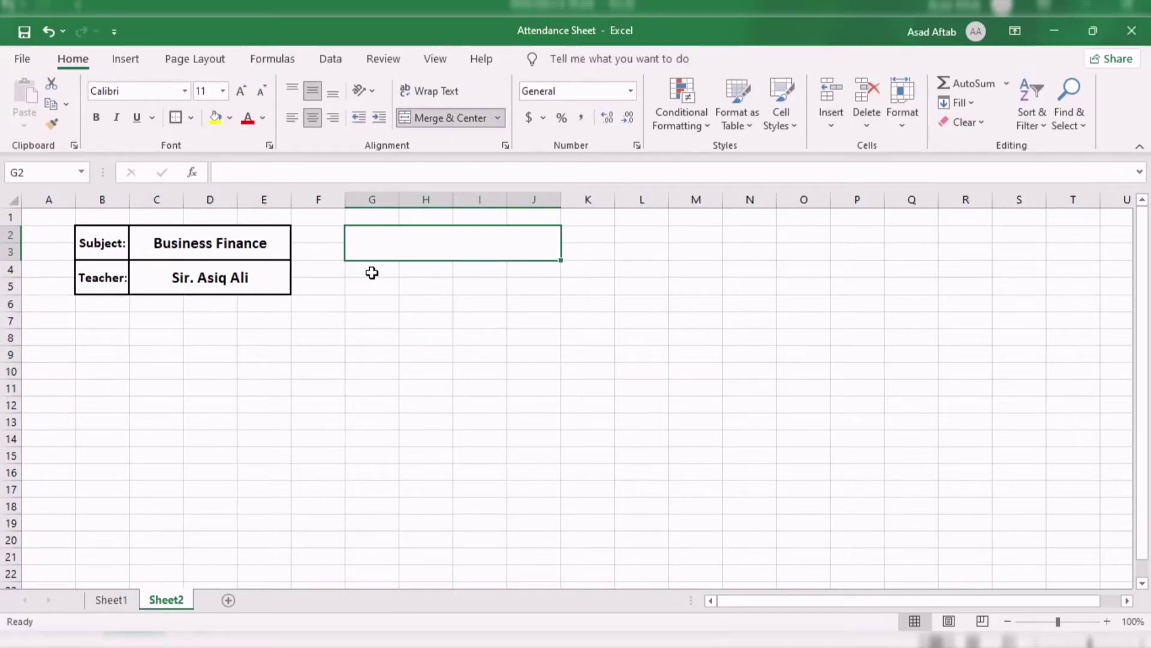
pyautogui.moveTo(372, 273); pyautogui.dragTo(526, 270)
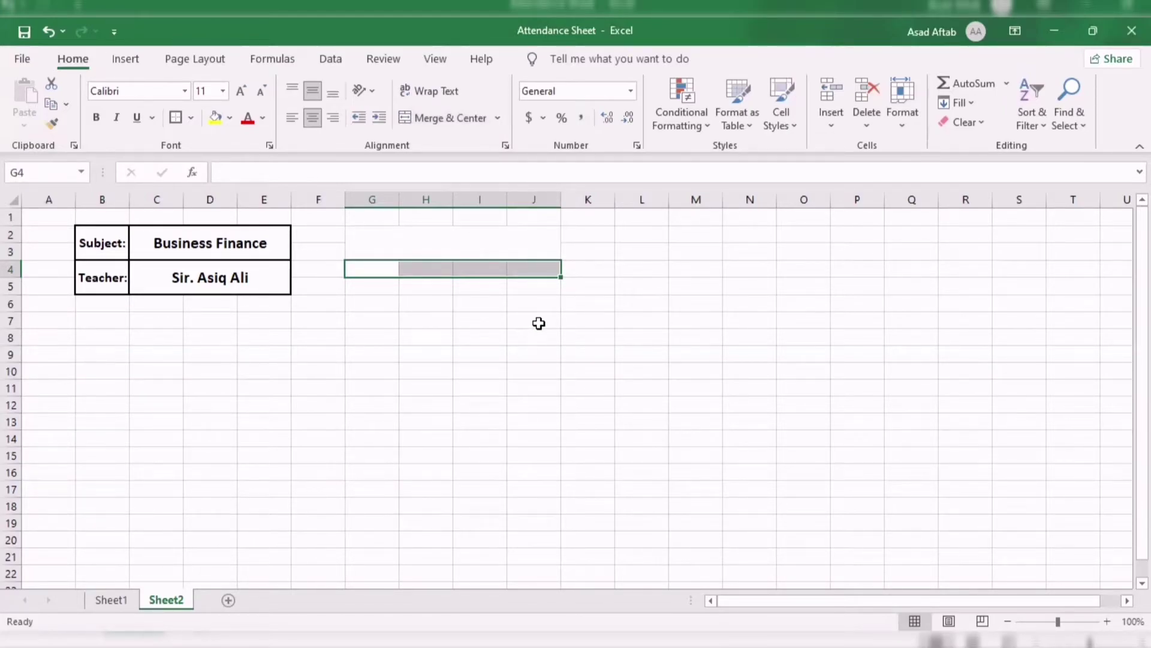
pyautogui.press('alt')
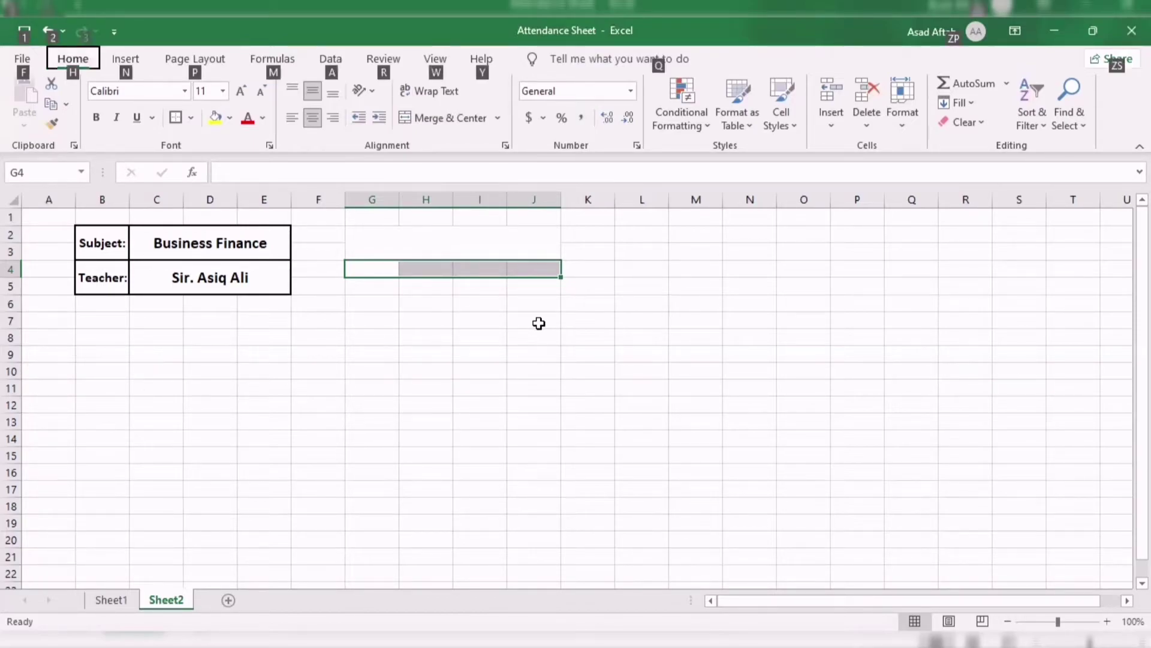
pyautogui.press('h')
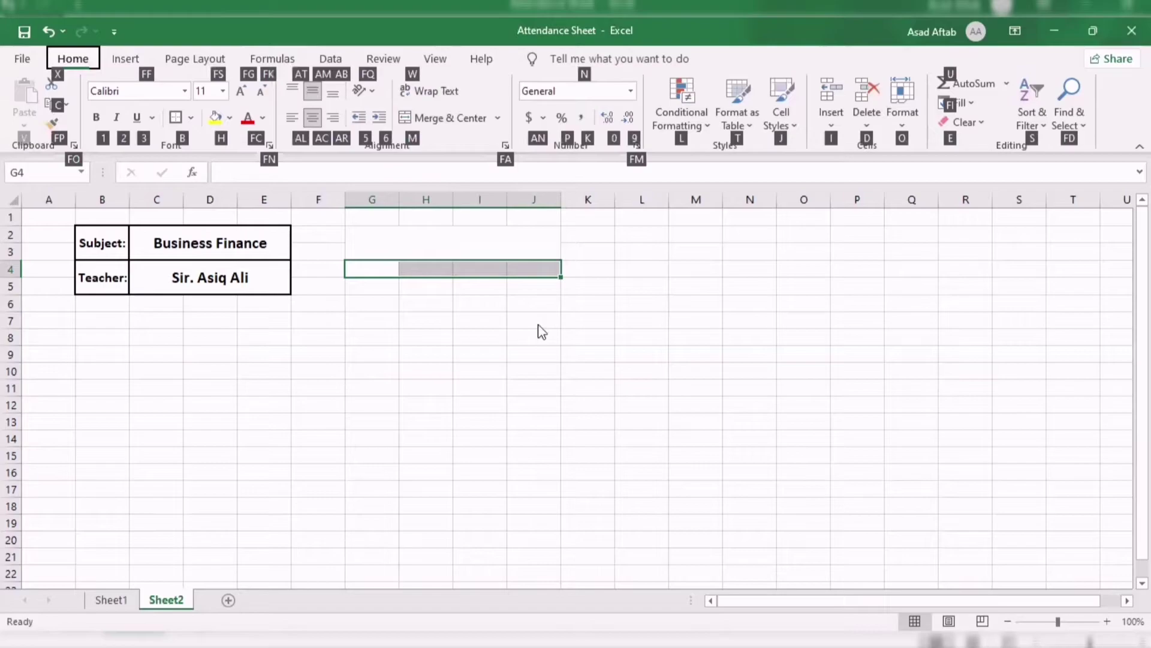
pyautogui.press('m')
pyautogui.press('c')
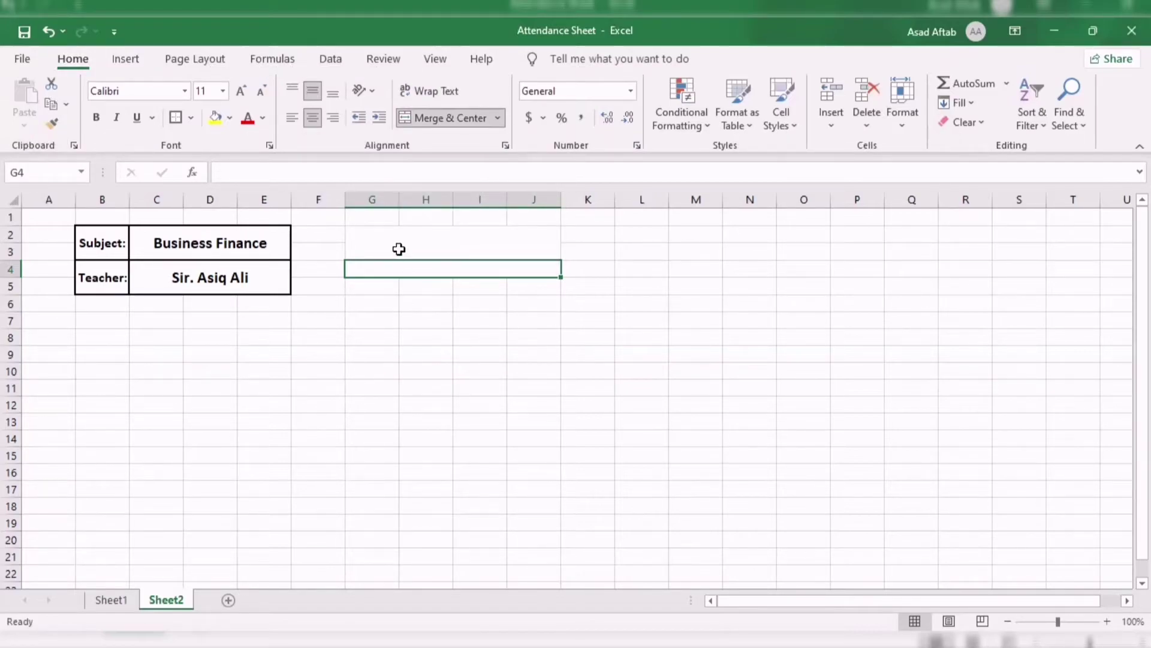
# Add outline borders to the merged G2:J3 and G4:J4 bars.
pyautogui.click(378, 237)
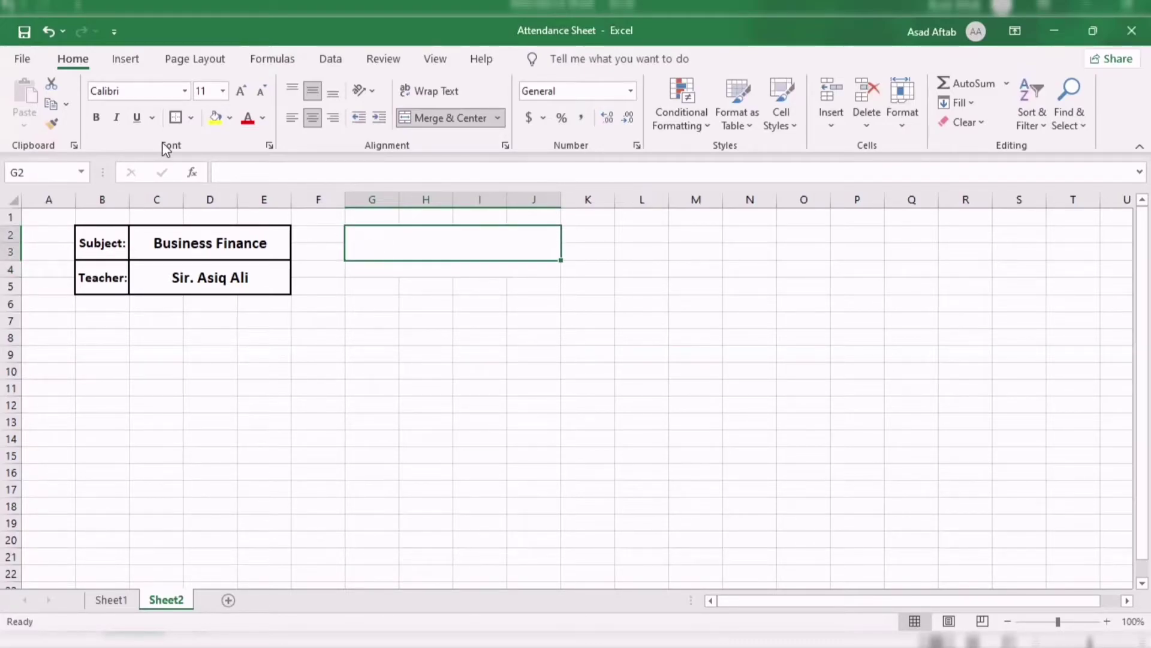
pyautogui.click(176, 120)
pyautogui.click(422, 268)
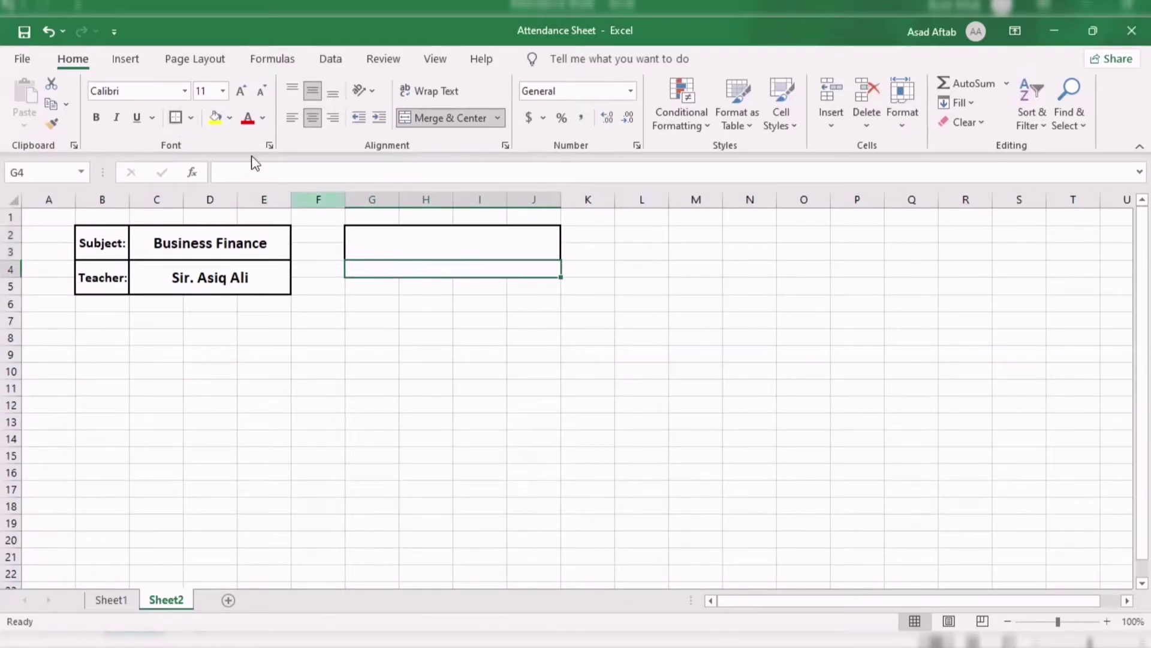
pyautogui.click(176, 118)
pyautogui.click(520, 352)
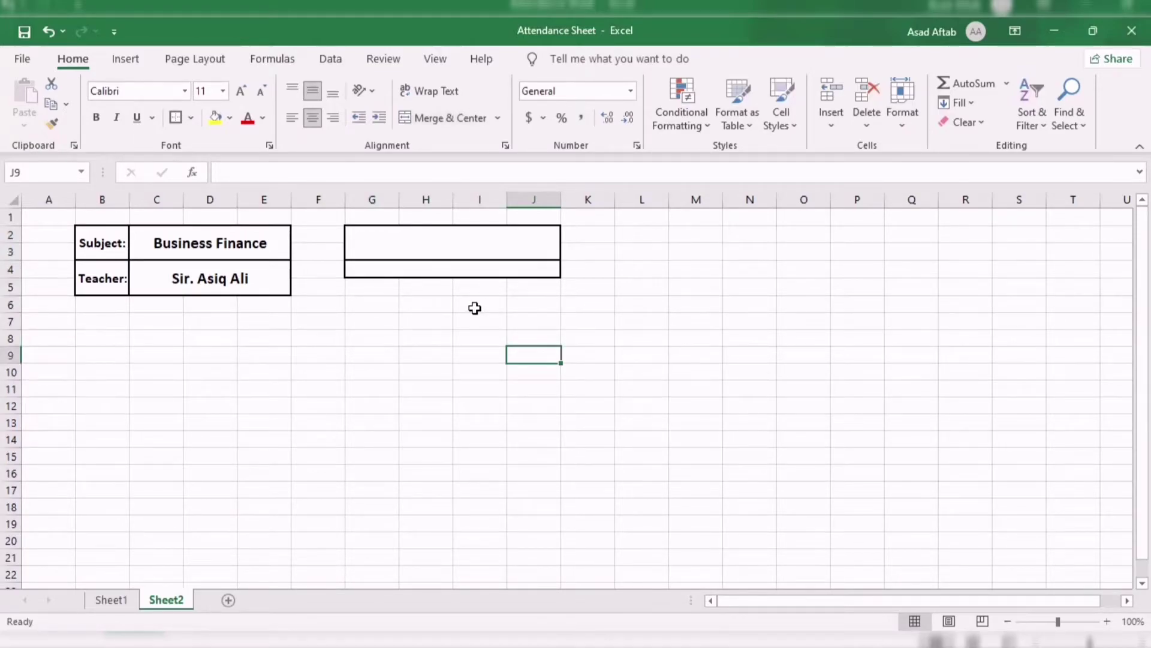
pyautogui.click(383, 290)
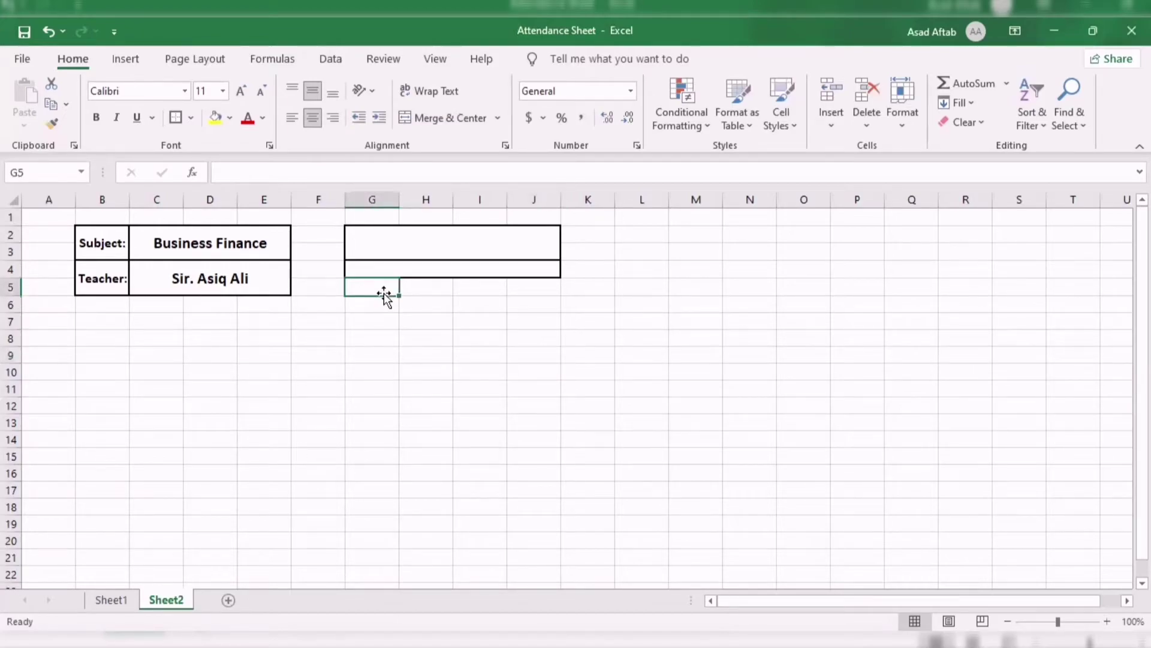
# Enter the headings 'Sr No.' in G5 and 'Student Name' in H5.
pyautogui.write('S')
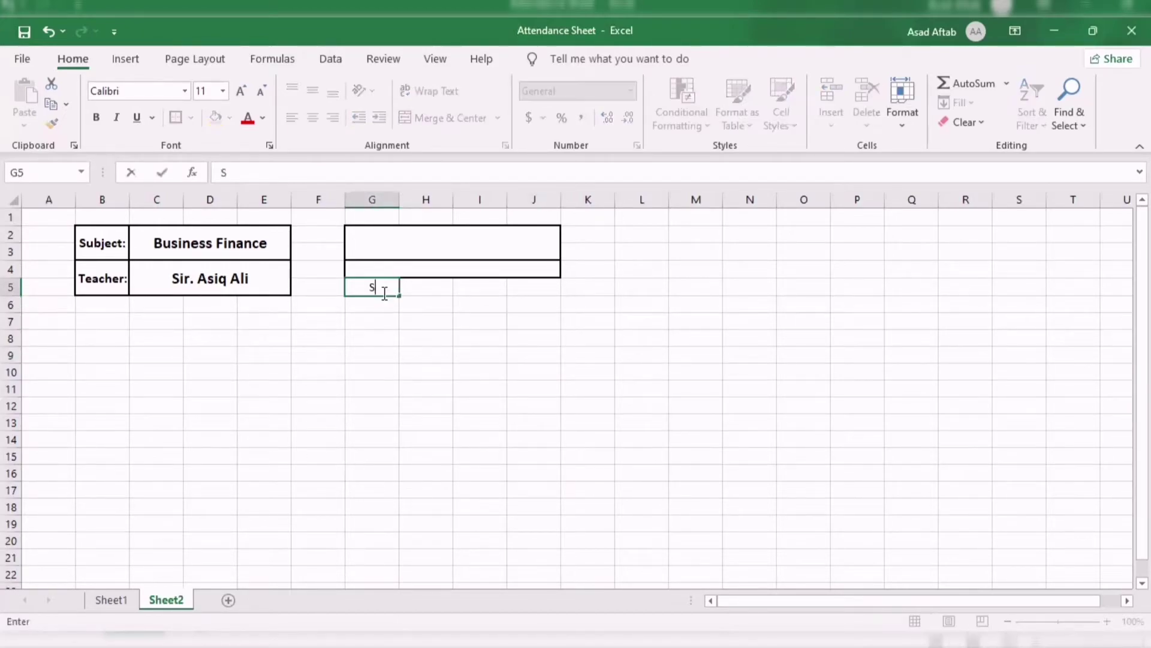
pyautogui.write('r No.')
pyautogui.click(427, 289)
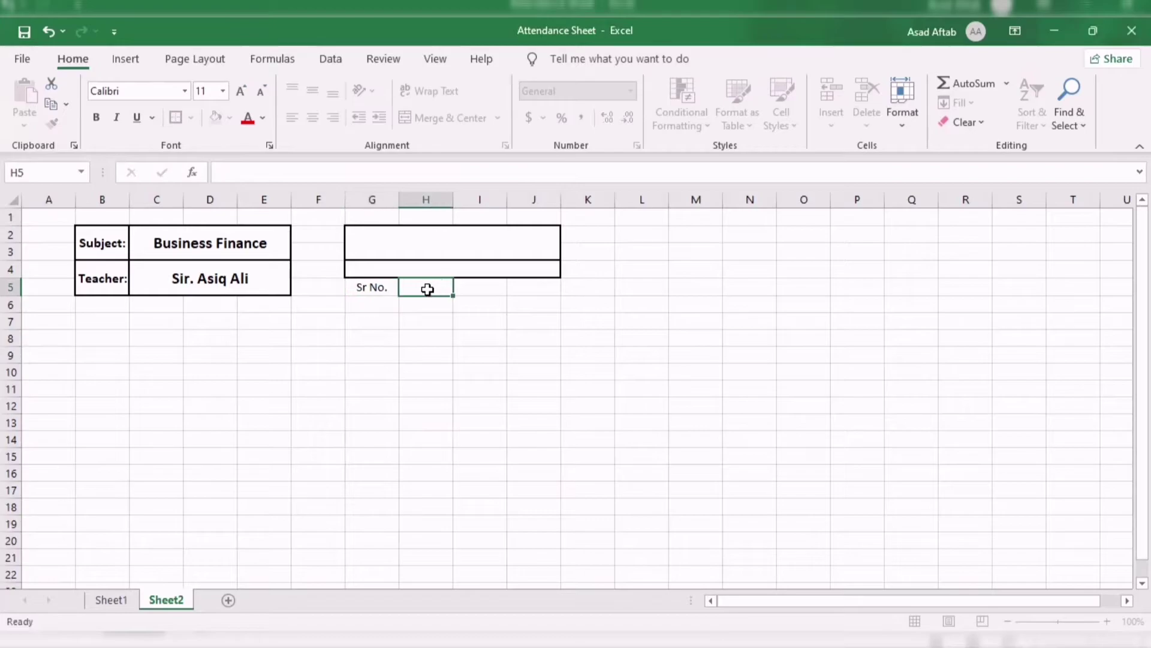
pyautogui.write('Student Name')
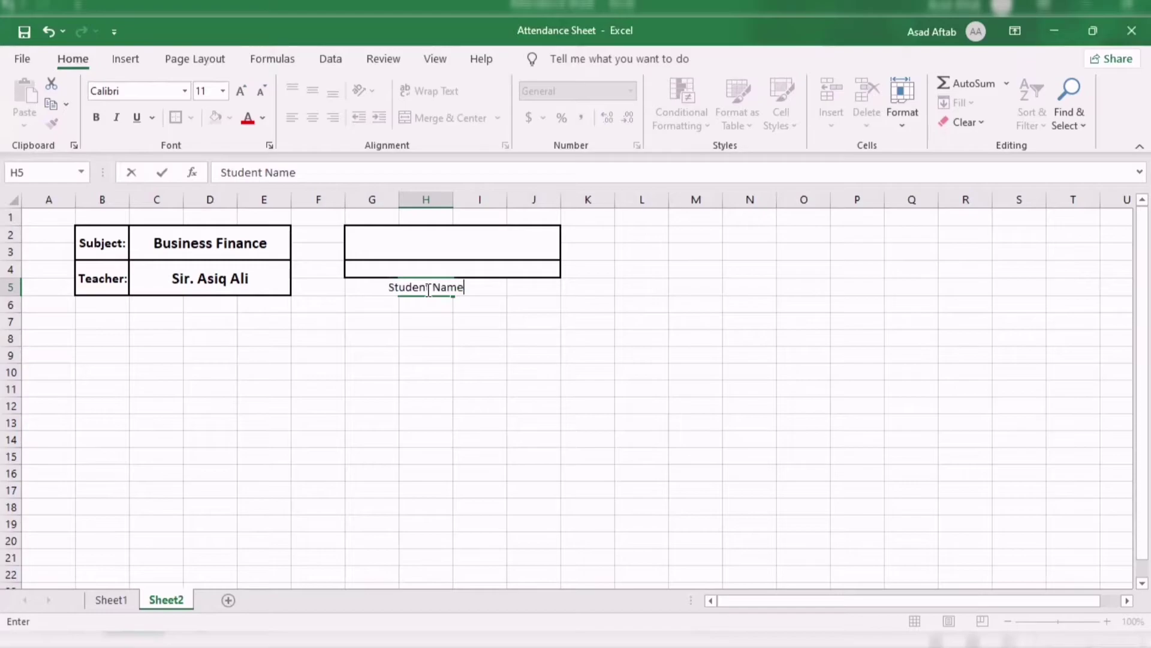
pyautogui.press('Tab')
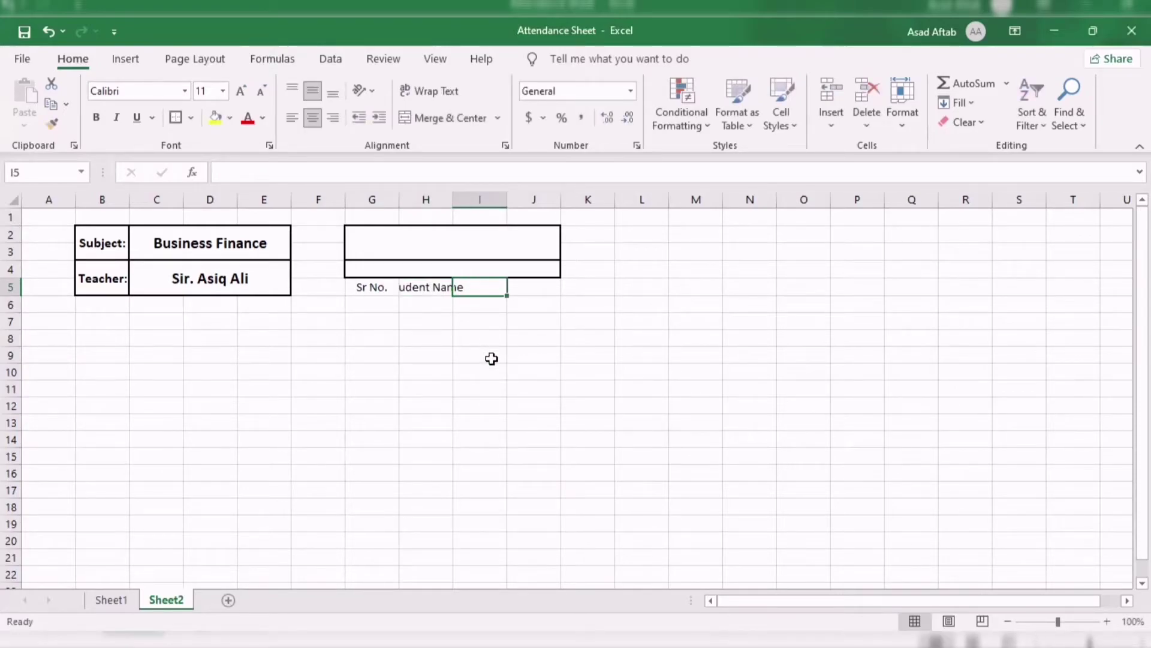
# Add 'SAP - ID' in I5 and the date 17 Sep 2021 in J5.
pyautogui.write('SAP-')
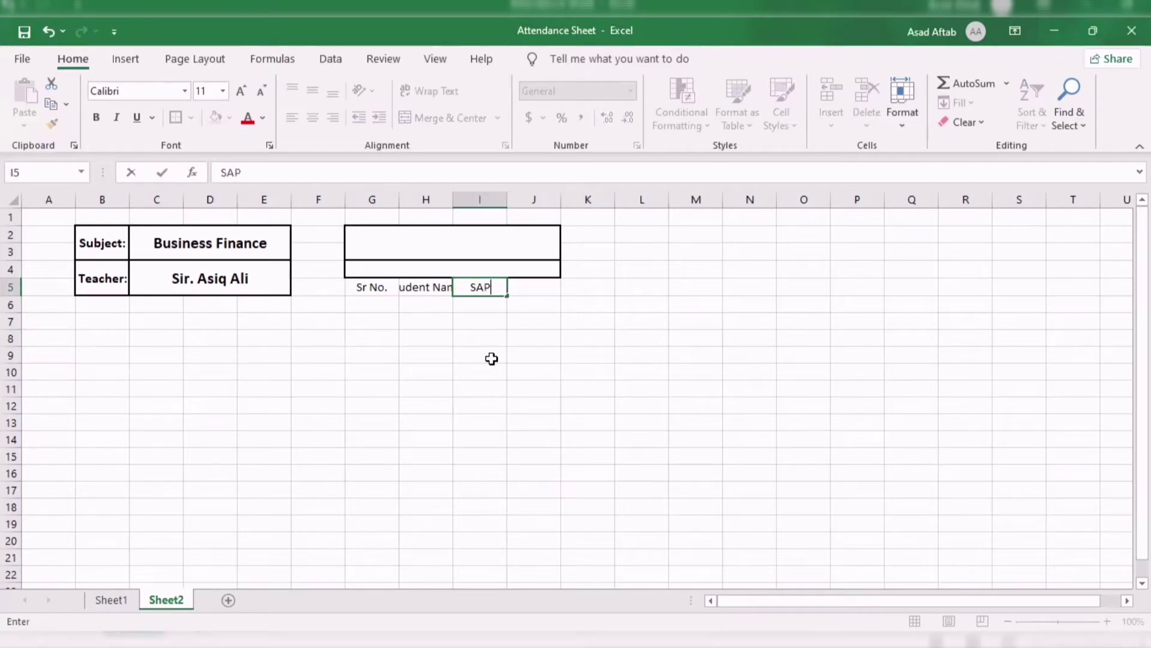
pyautogui.press('BackSpace')
pyautogui.write('- ID')
pyautogui.press('Tab')
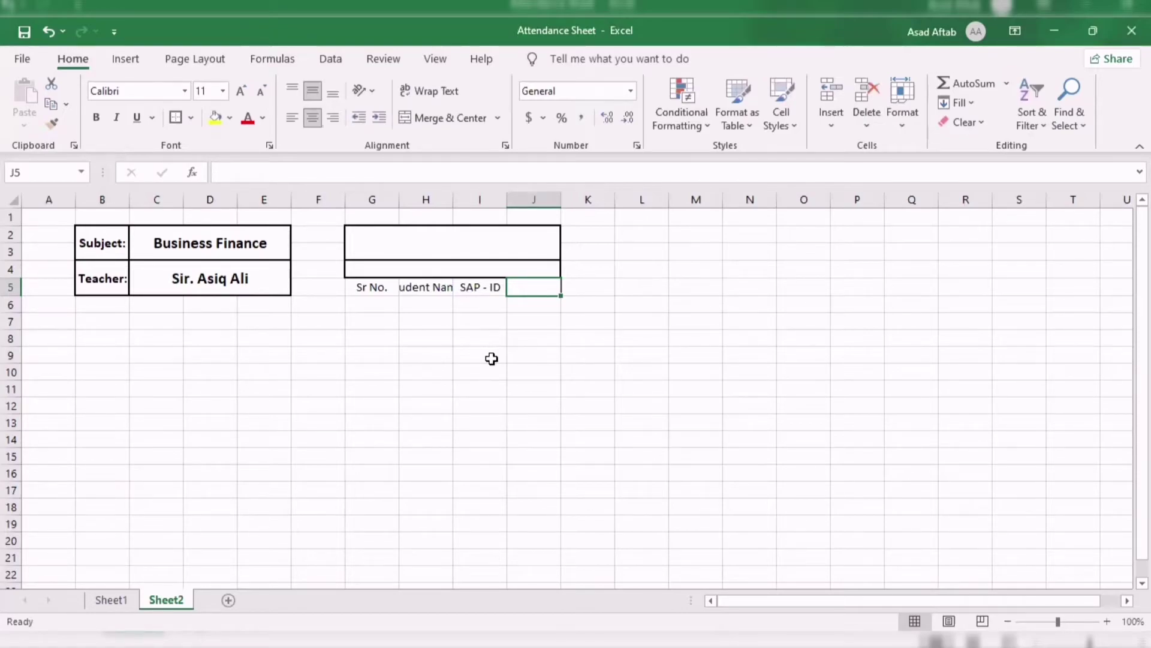
pyautogui.write('17 s')
pyautogui.press('BackSpace')
pyautogui.write('S')
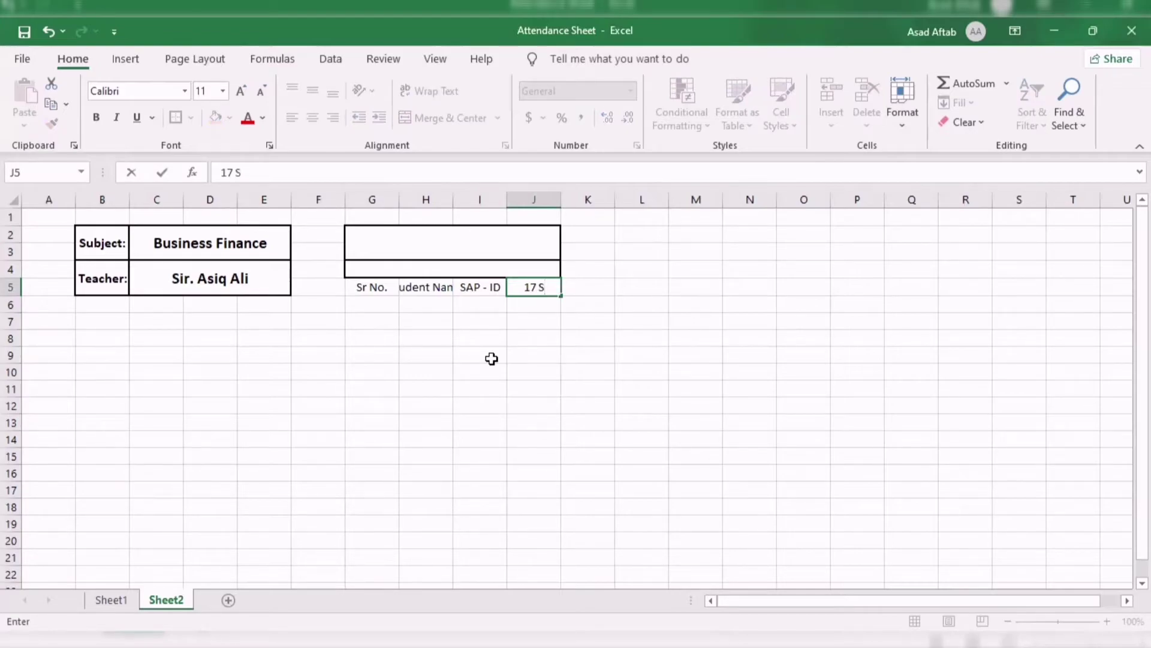
pyautogui.write('ep 2021')
pyautogui.press('Return')
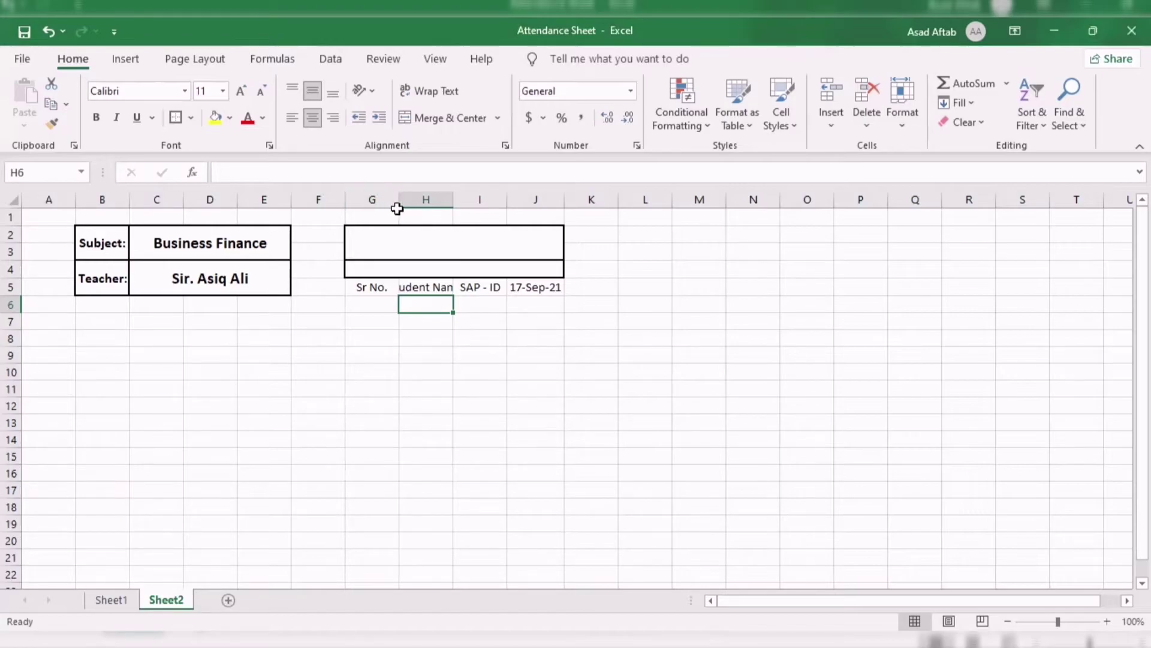
# Undo the manual widening and set columns G through J to width 20.
pyautogui.moveTo(398, 206); pyautogui.dragTo(485, 207)
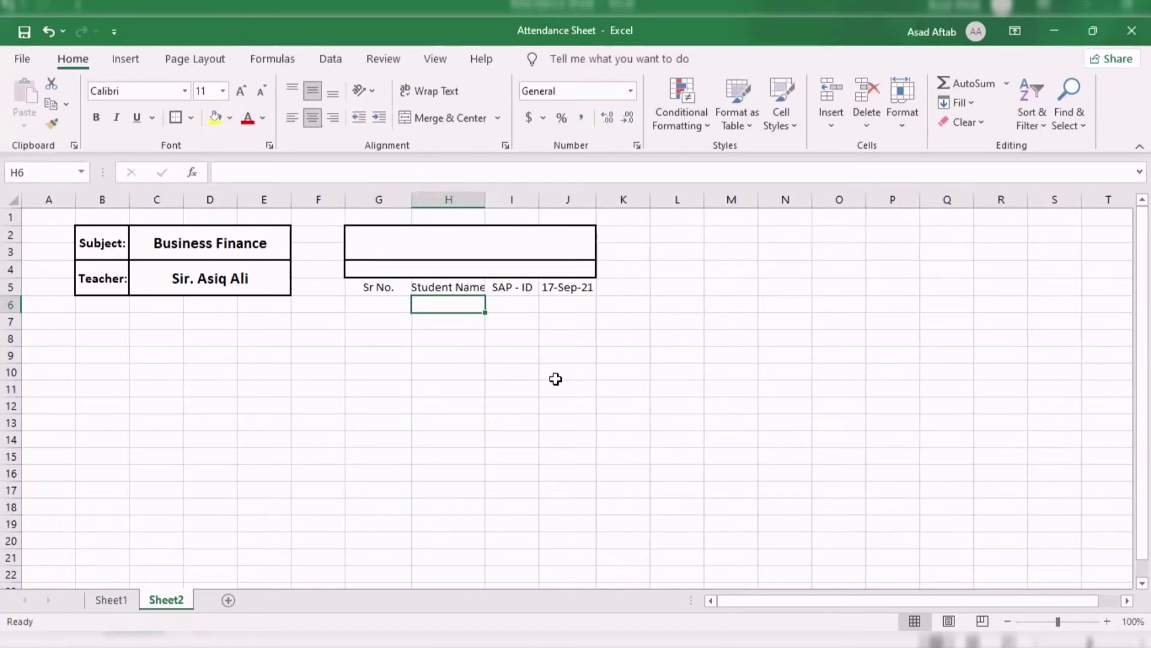
pyautogui.hotkey('ctrl', 'z')
pyautogui.hotkey('ctrl', 'z')
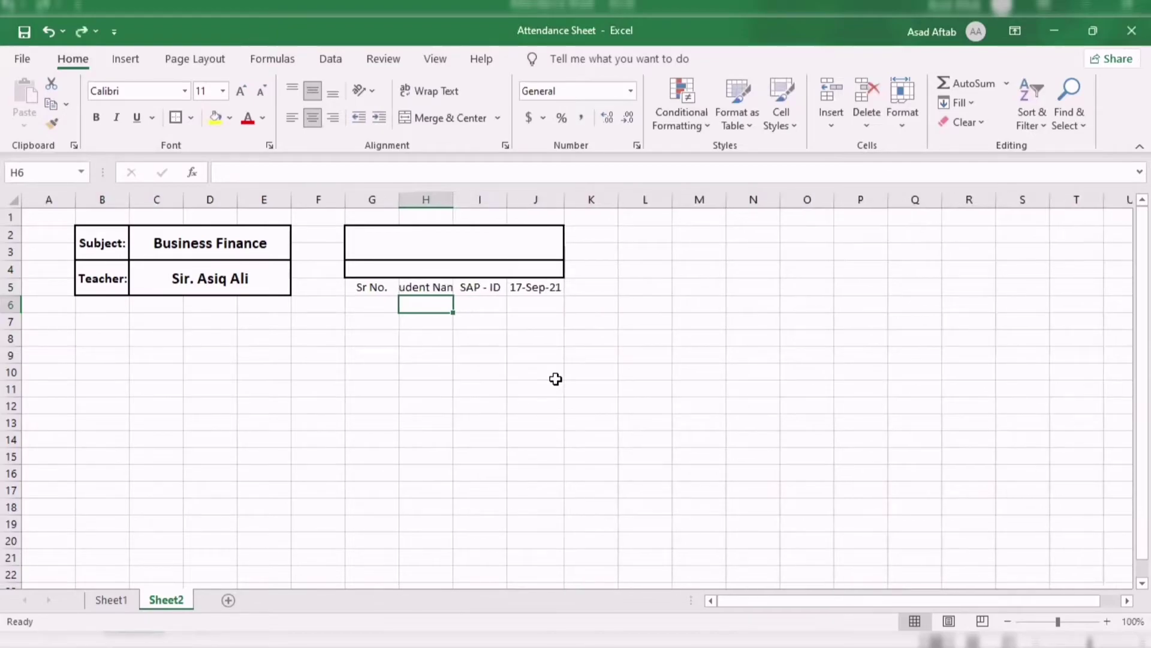
pyautogui.click(373, 201)
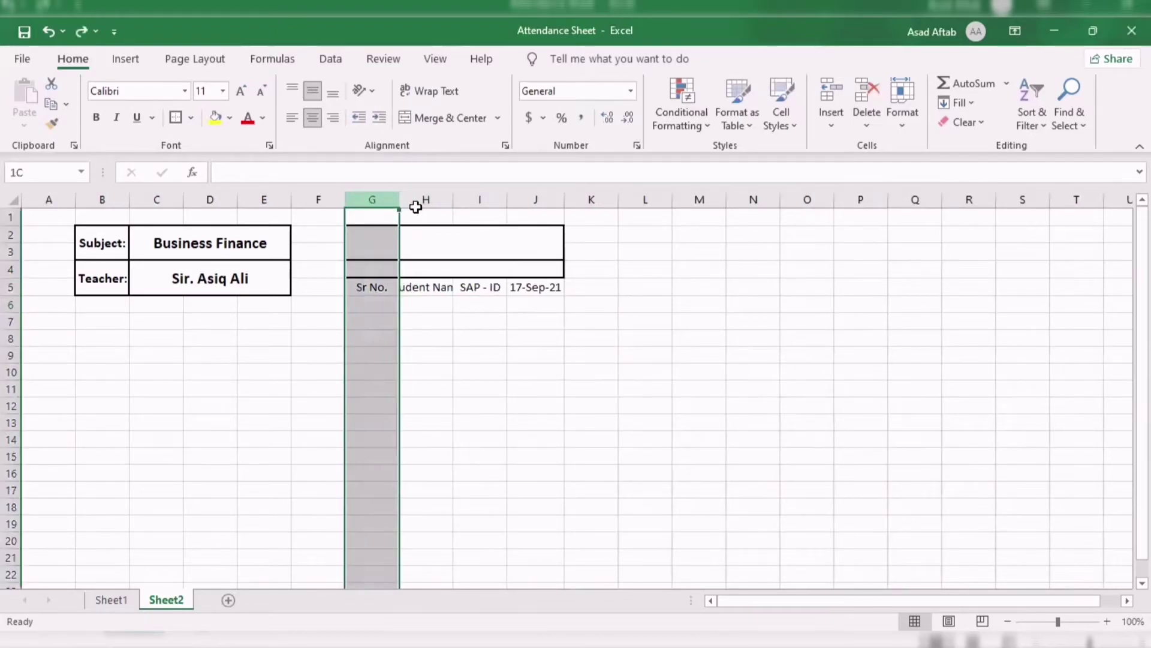
pyautogui.keyDown('shift'); pyautogui.click(550, 204); pyautogui.keyUp('shift')
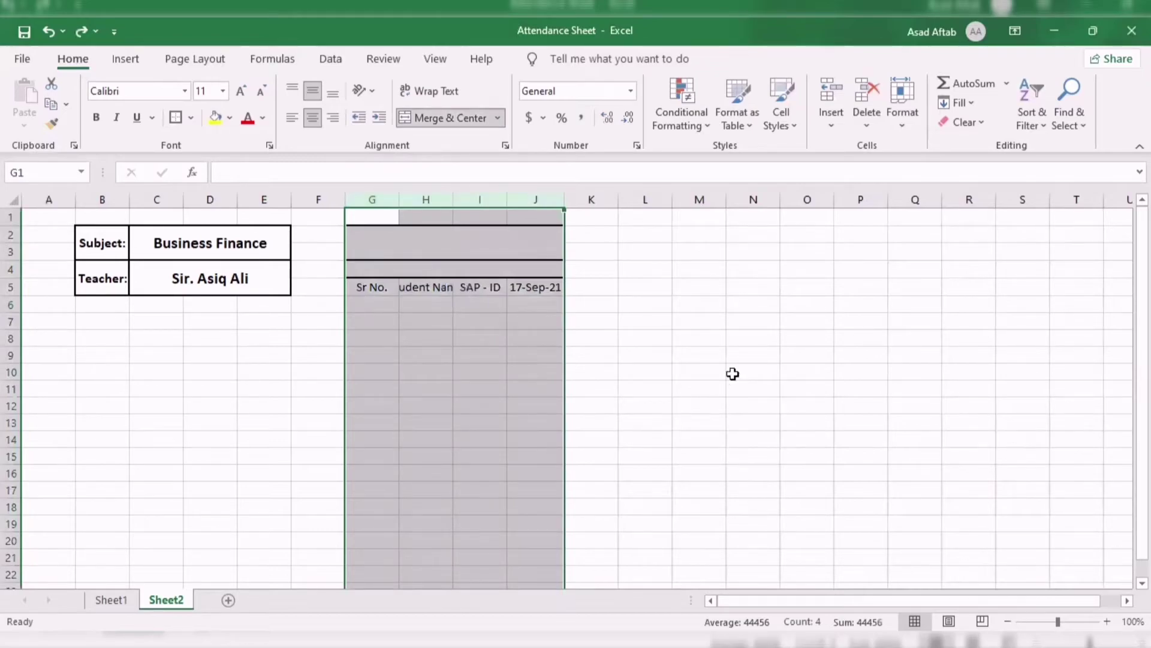
pyautogui.press('alt')
pyautogui.press('h')
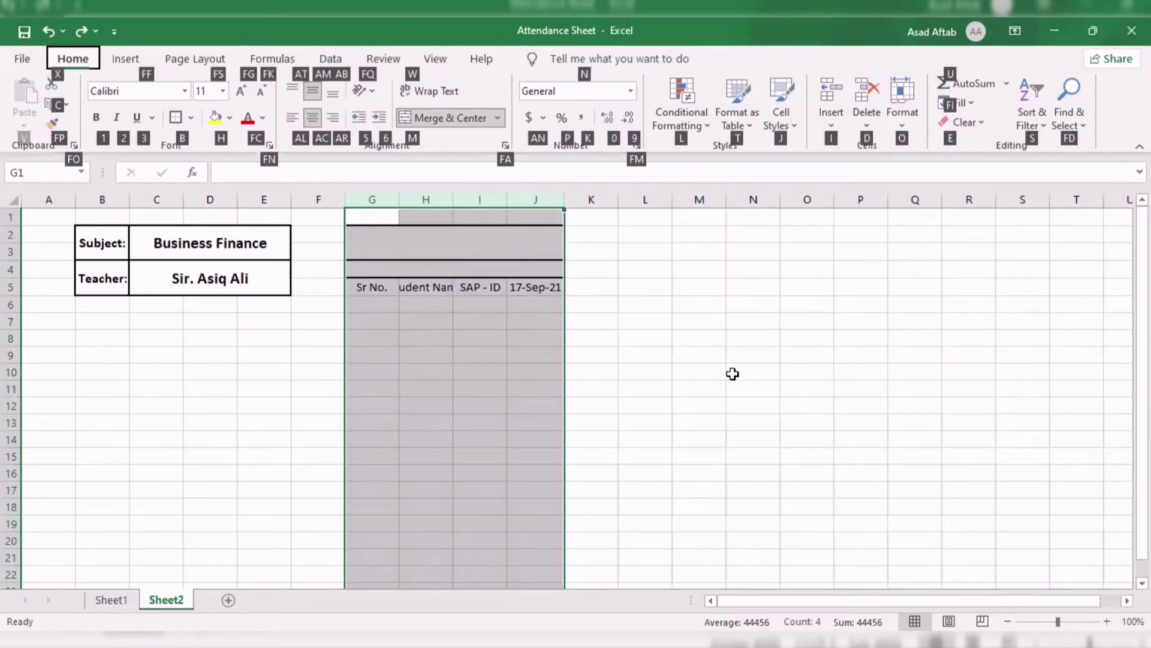
pyautogui.press('o')
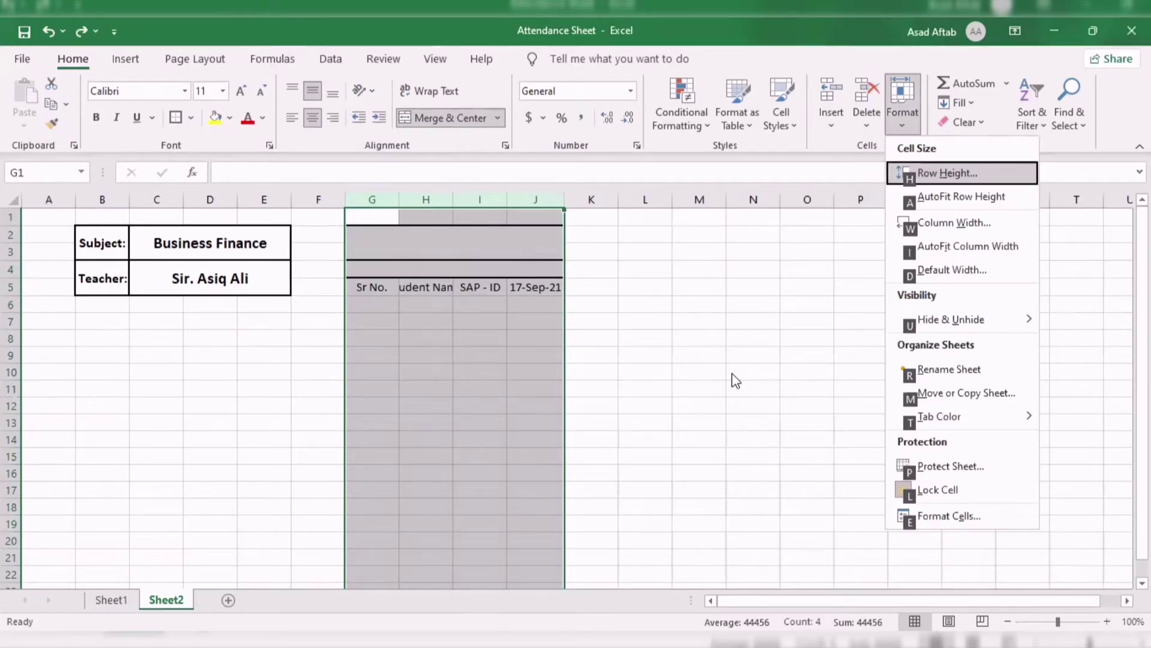
pyautogui.press('w')
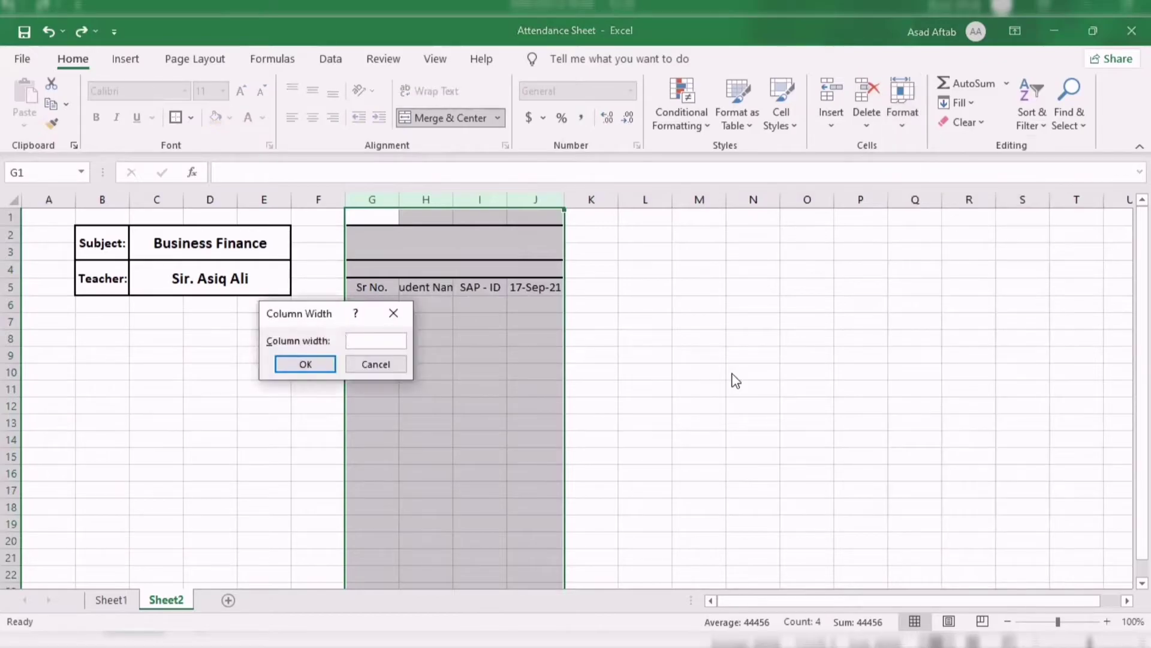
pyautogui.write('20')
pyautogui.press('Return')
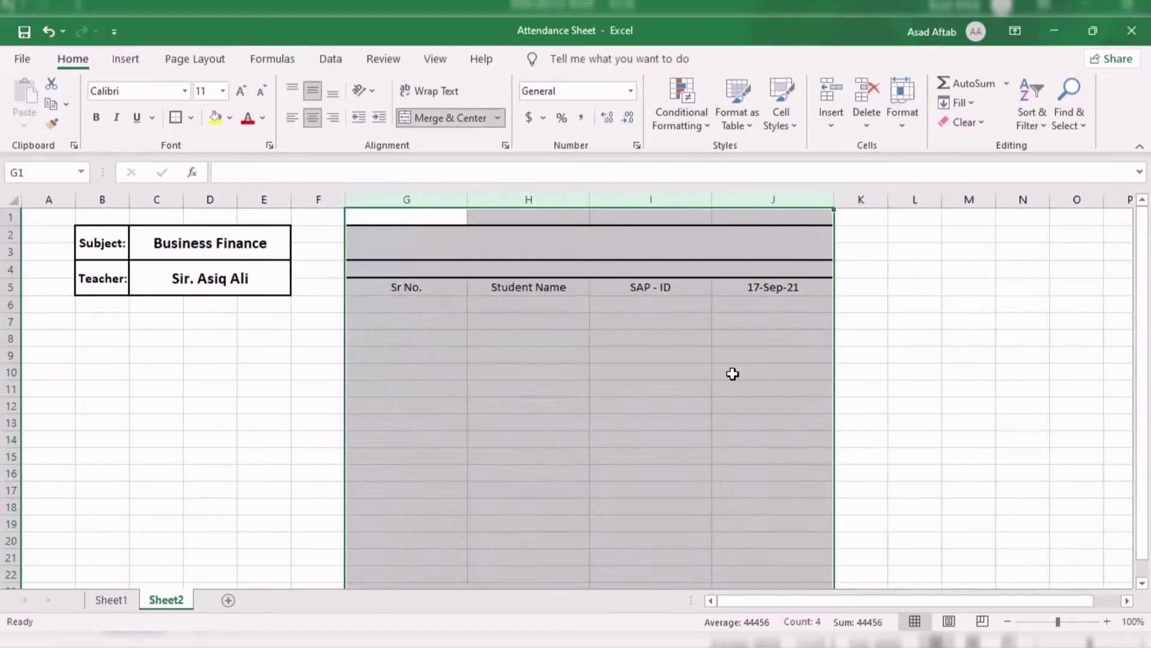
pyautogui.click(913, 373)
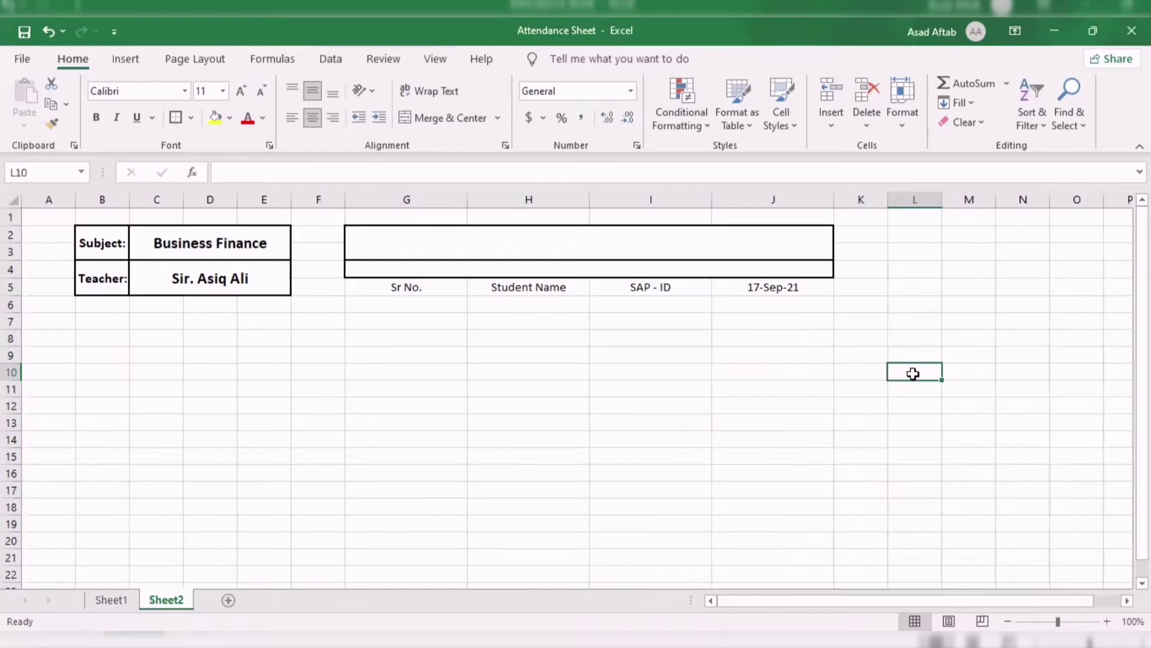
# Type 'M.Com' in the merged G2:J3 title and start typing the Attendance subtitle below.
pyautogui.click(514, 240)
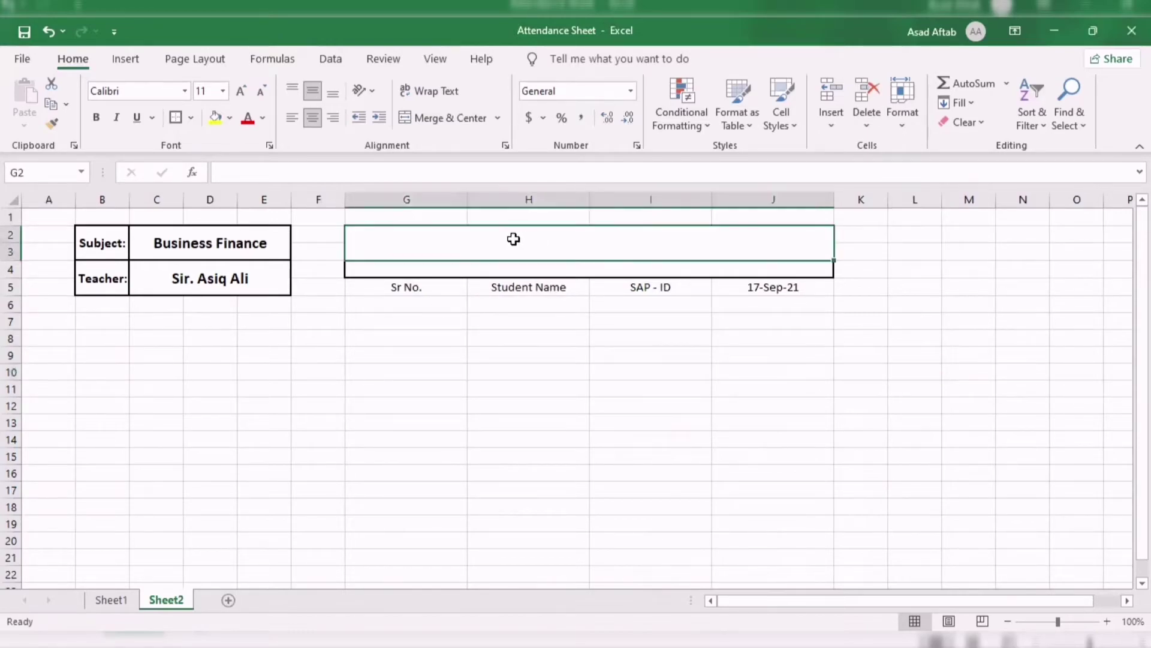
pyautogui.write('M')
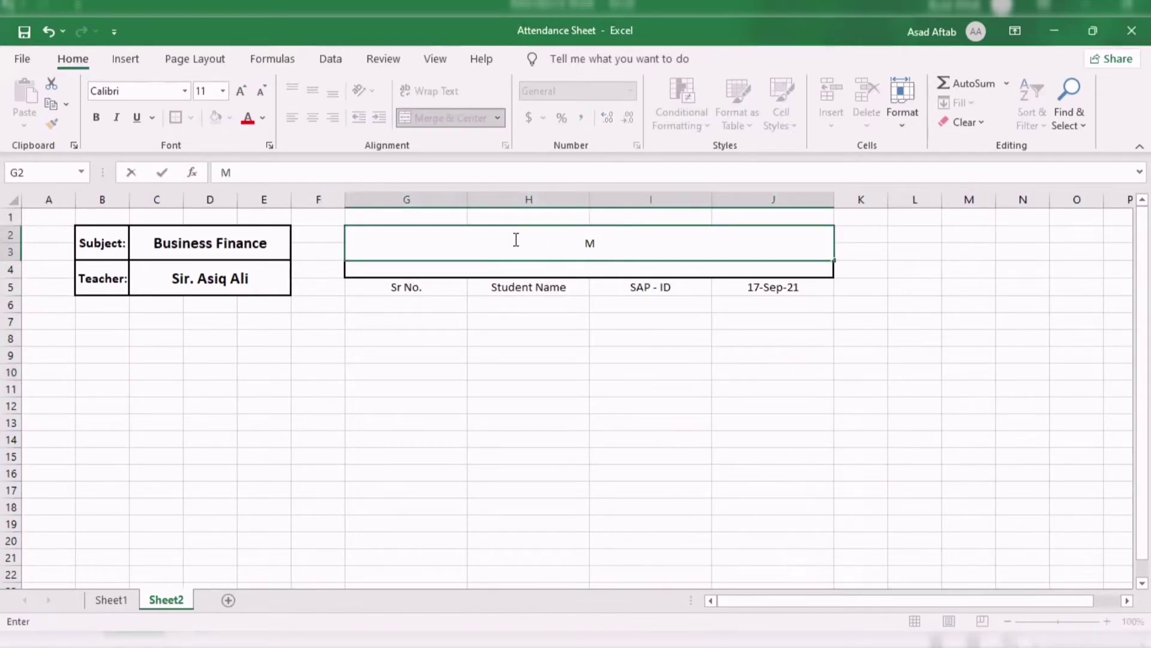
pyautogui.write('.Com')
pyautogui.press('Return')
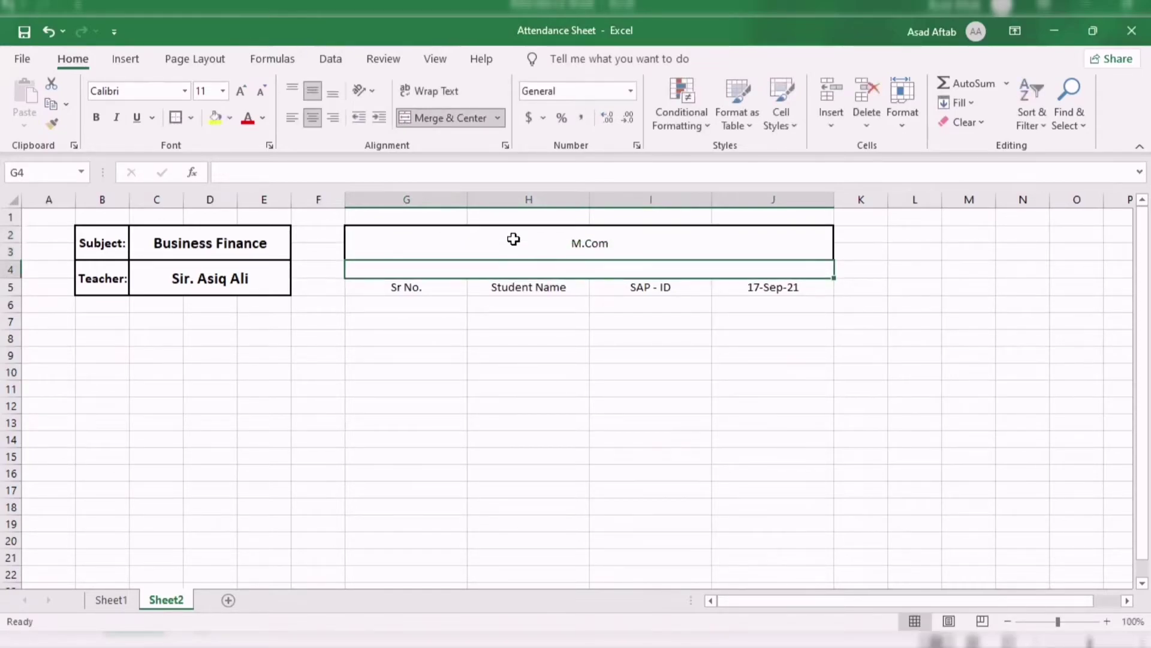
pyautogui.write('Attendance Sheet')
# Finish the G4 subtitle so it reads 'Attendance Sheet'.
pyautogui.press('Return')
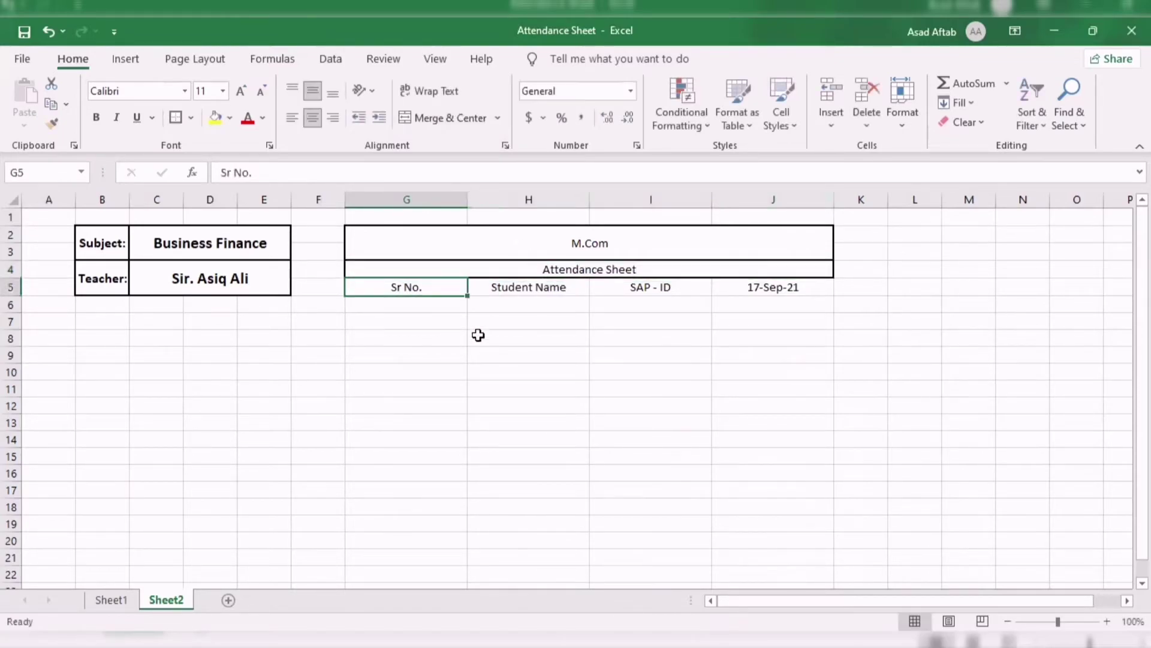
# Enter serial numbers 1 through 5 under Sr No., starting in G6.
pyautogui.click(424, 304)
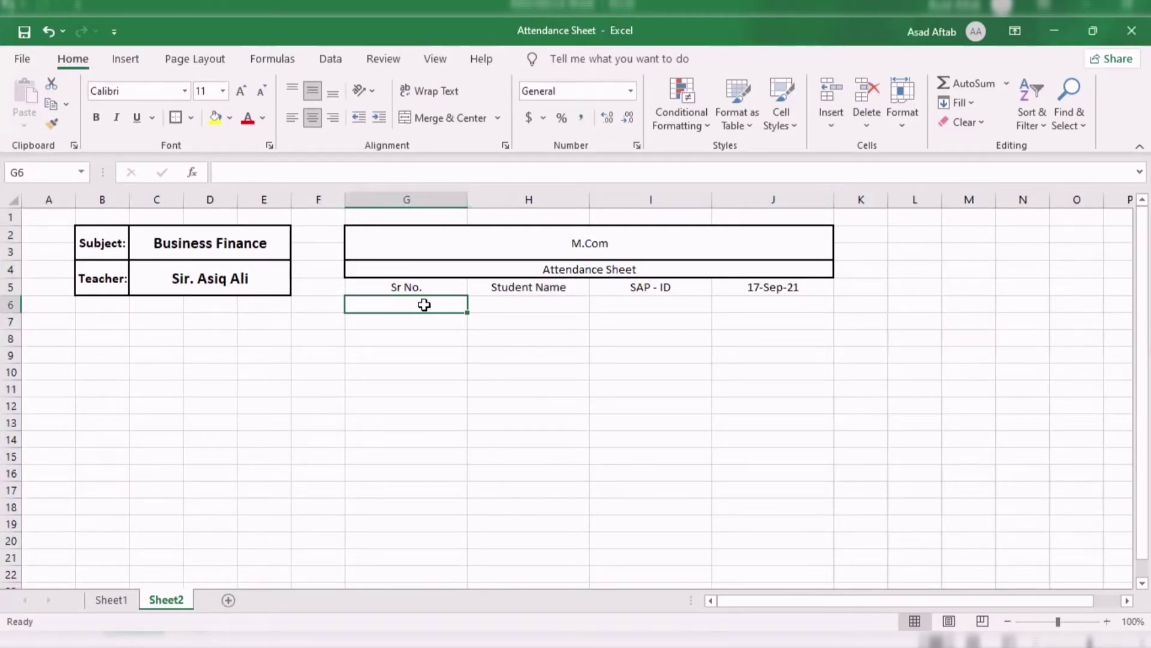
pyautogui.write('1')
pyautogui.press('Return')
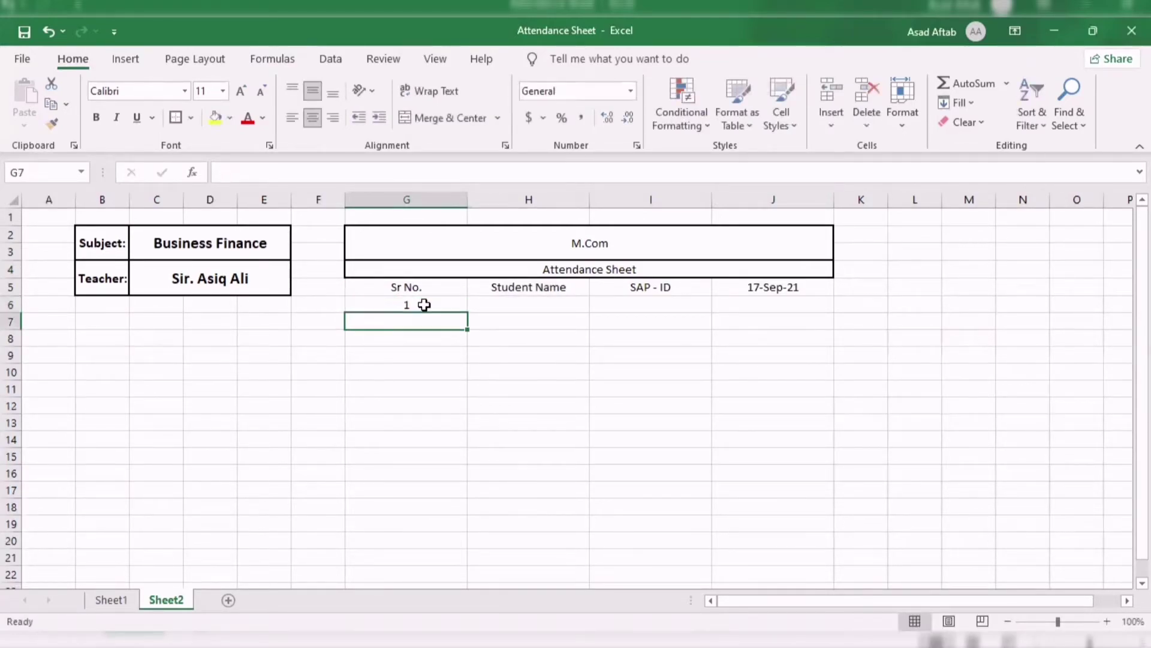
pyautogui.write('2')
pyautogui.press('Return')
pyautogui.write('3')
pyautogui.press('Return')
pyautogui.write('3')
pyautogui.press('BackSpace')
pyautogui.write('4')
pyautogui.press('Return')
pyautogui.write('5')
pyautogui.press('Return')
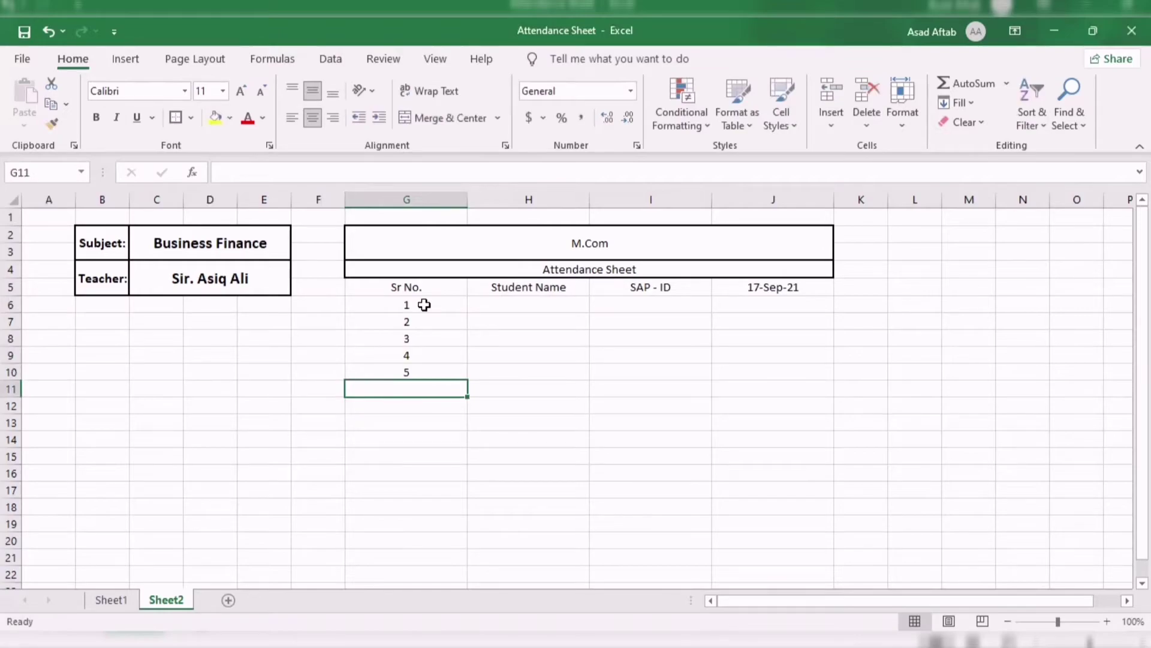
# Clear the extra serial numbers, leaving 1 in G6 and 2 in G7.
pyautogui.hotkey('shift', 'Up')
pyautogui.hotkey('shift', 'Up')
pyautogui.hotkey('shift', 'Up')
pyautogui.hotkey('shift', 'Up')
pyautogui.hotkey('shift', 'Down')
pyautogui.press('Delete')
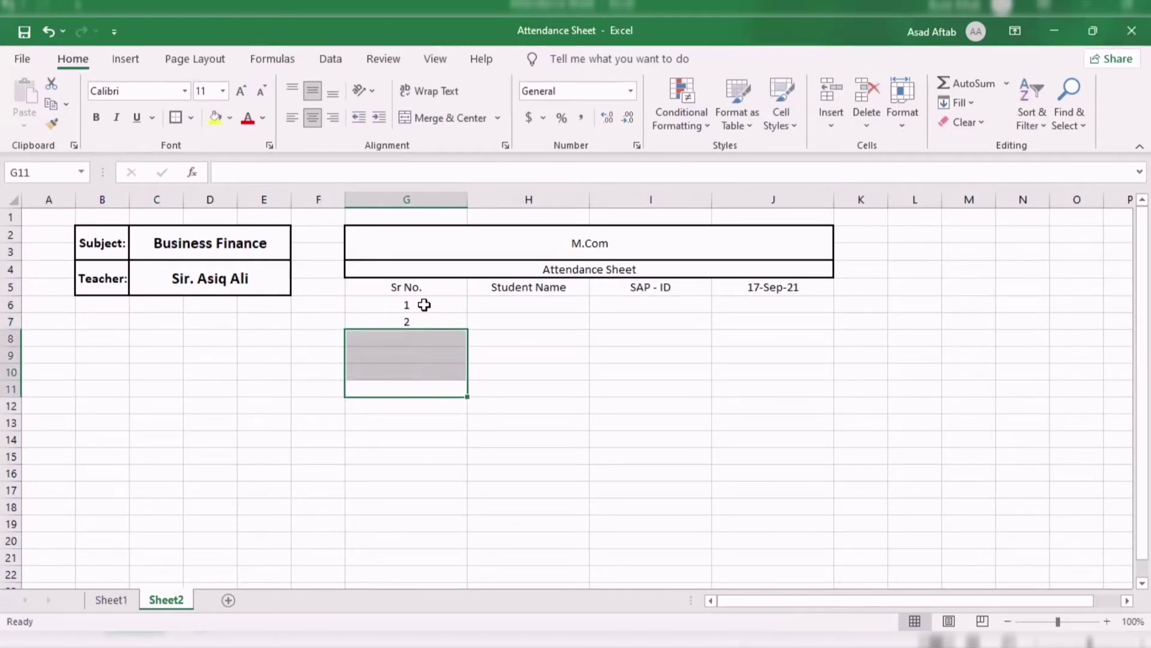
pyautogui.click(425, 318)
pyautogui.press('BackSpace')
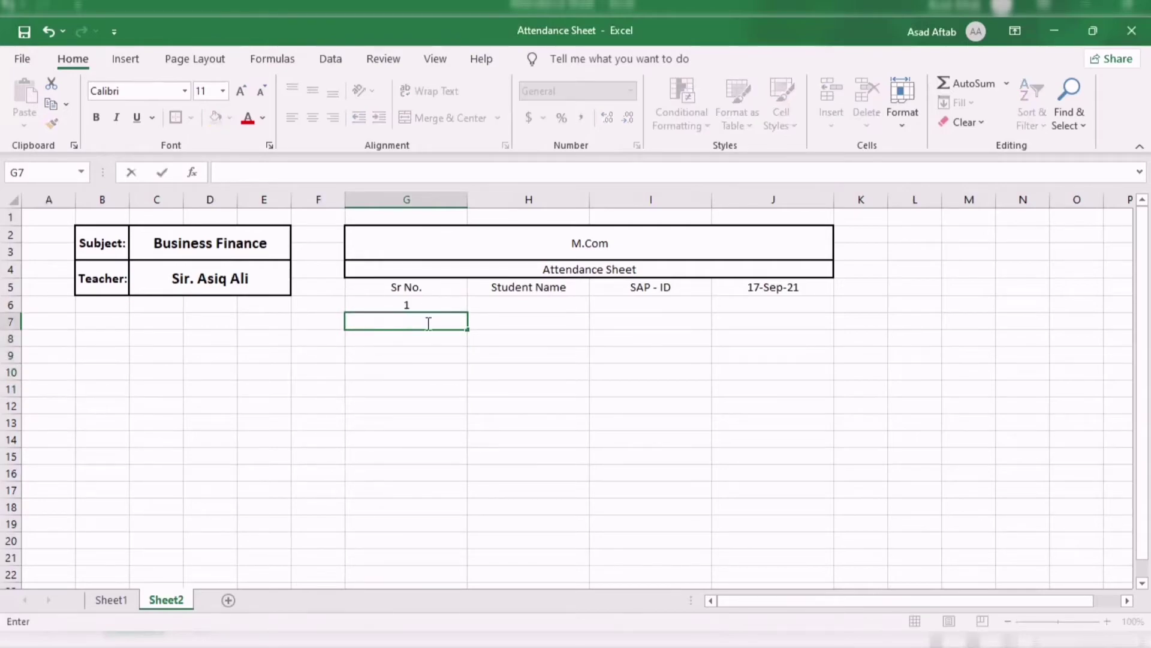
pyautogui.click(463, 351)
pyautogui.click(427, 317)
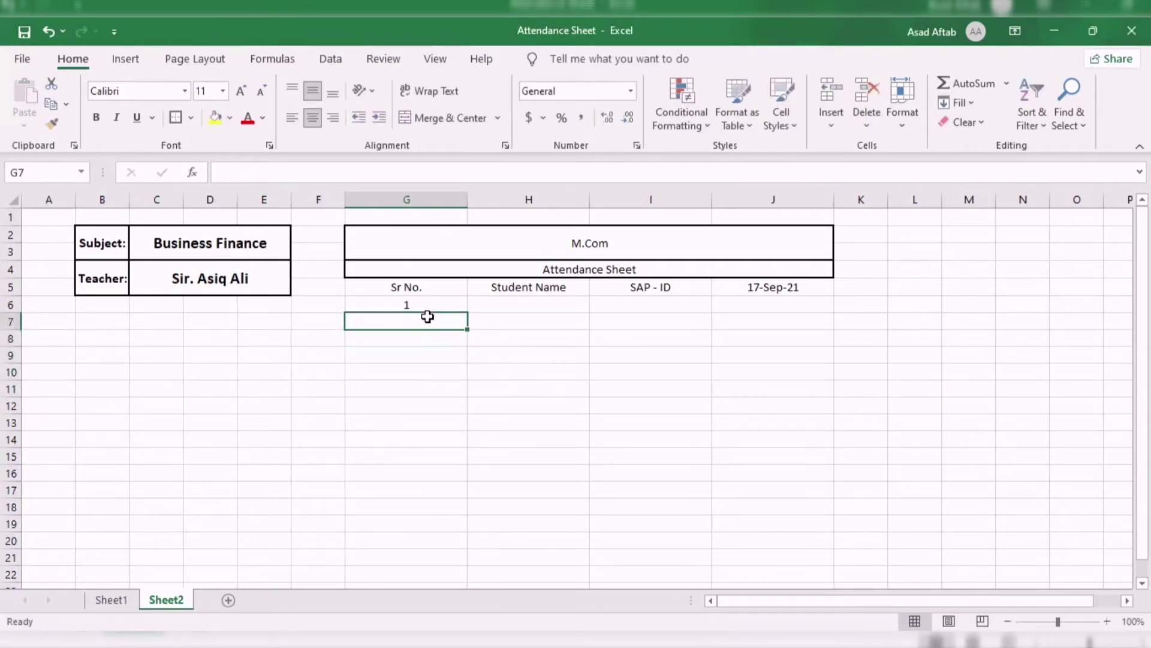
pyautogui.write('2')
pyautogui.press('Return')
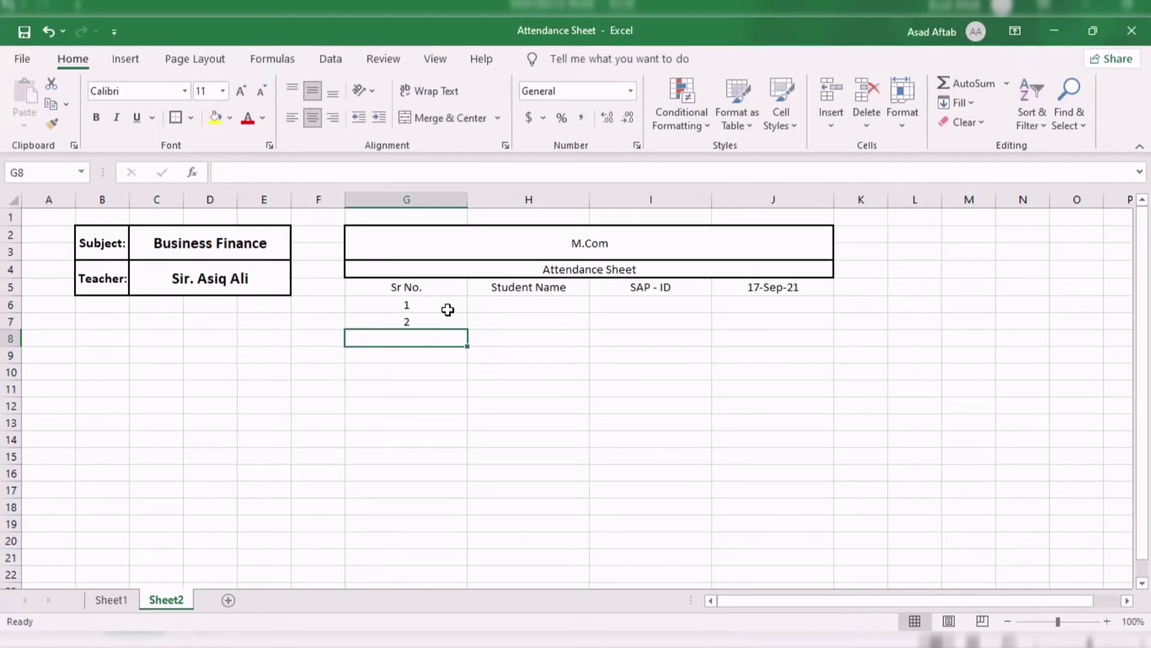
# Fill the series from G6:G7 down to G10 so Sr No. reads 1 to 5.
pyautogui.moveTo(450, 307); pyautogui.dragTo(451, 322)
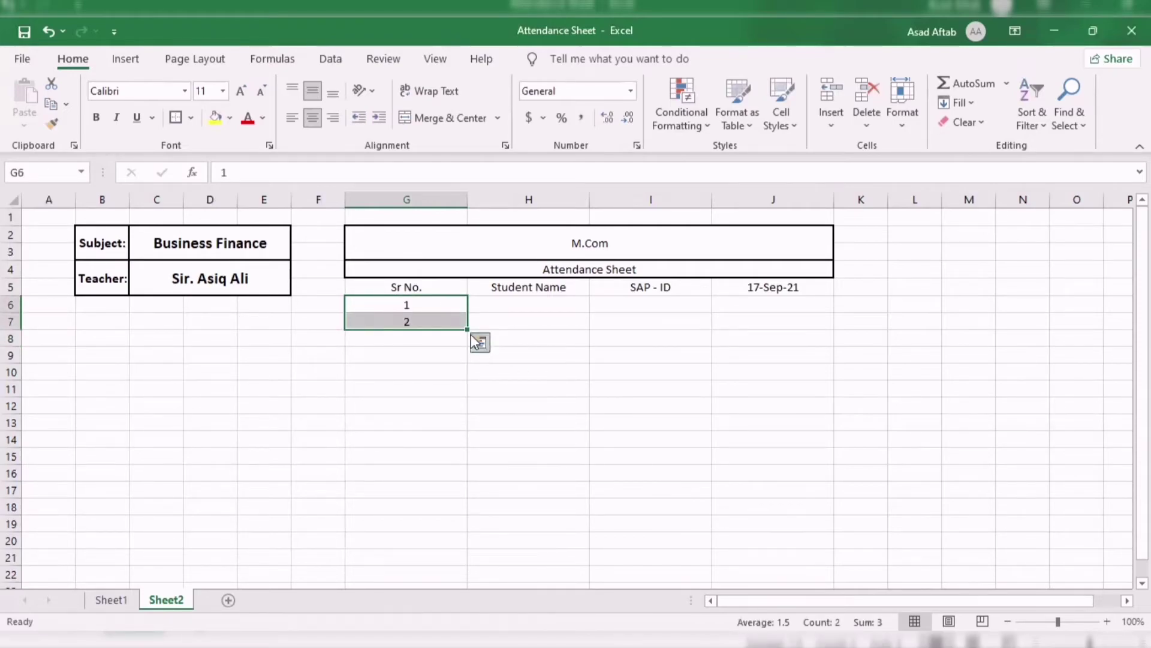
pyautogui.moveTo(467, 329); pyautogui.dragTo(461, 379)
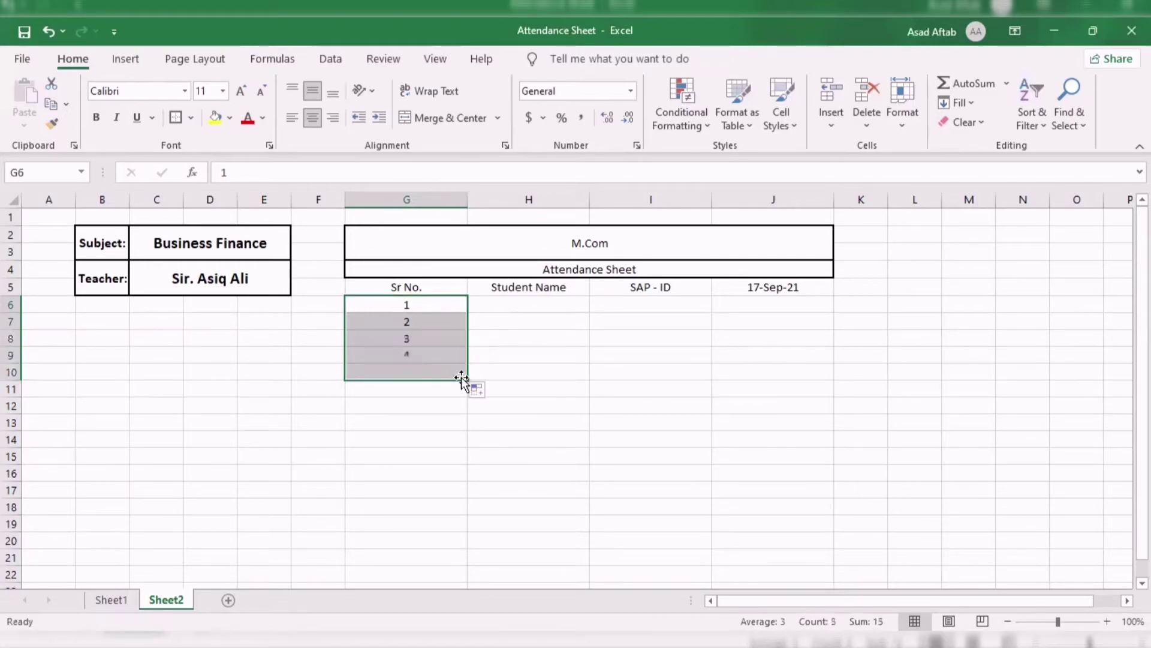
pyautogui.click(681, 400)
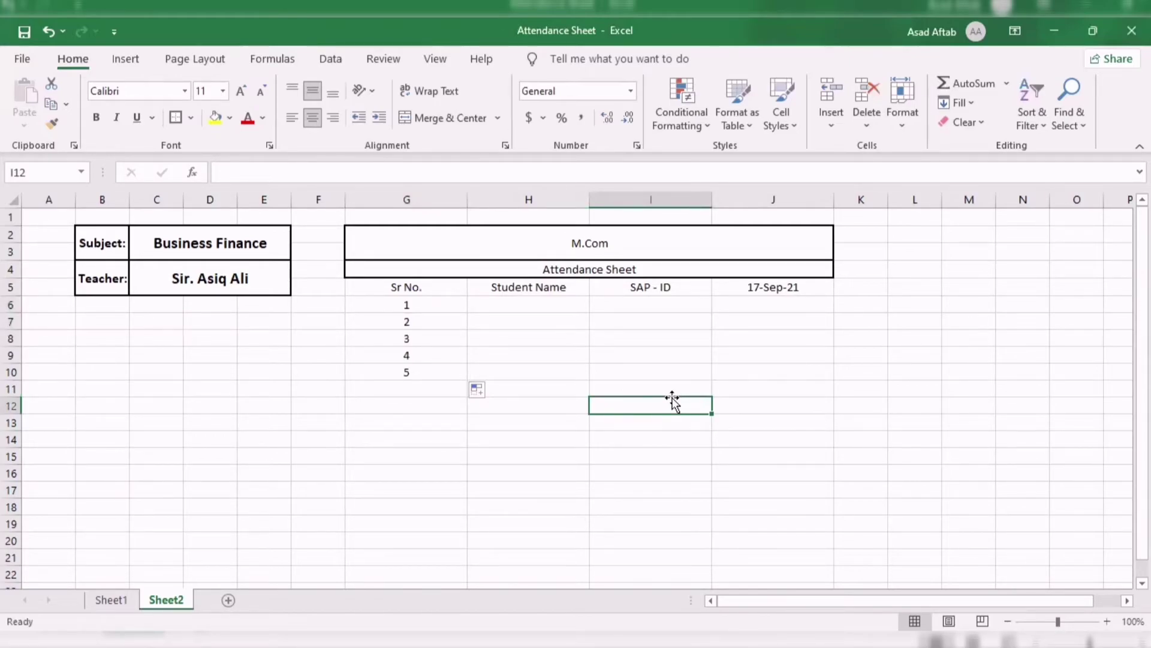
# Enter Mr.A and Mr.B as the first two student names in H6:H7.
pyautogui.click(550, 306)
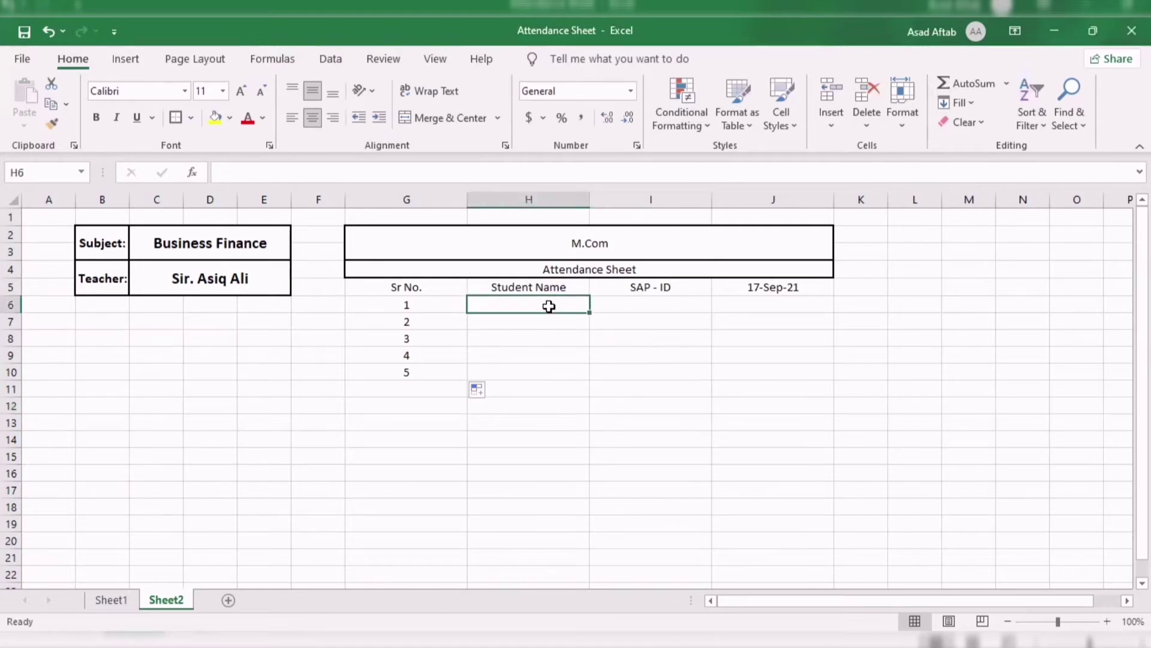
pyautogui.write('Mr.A')
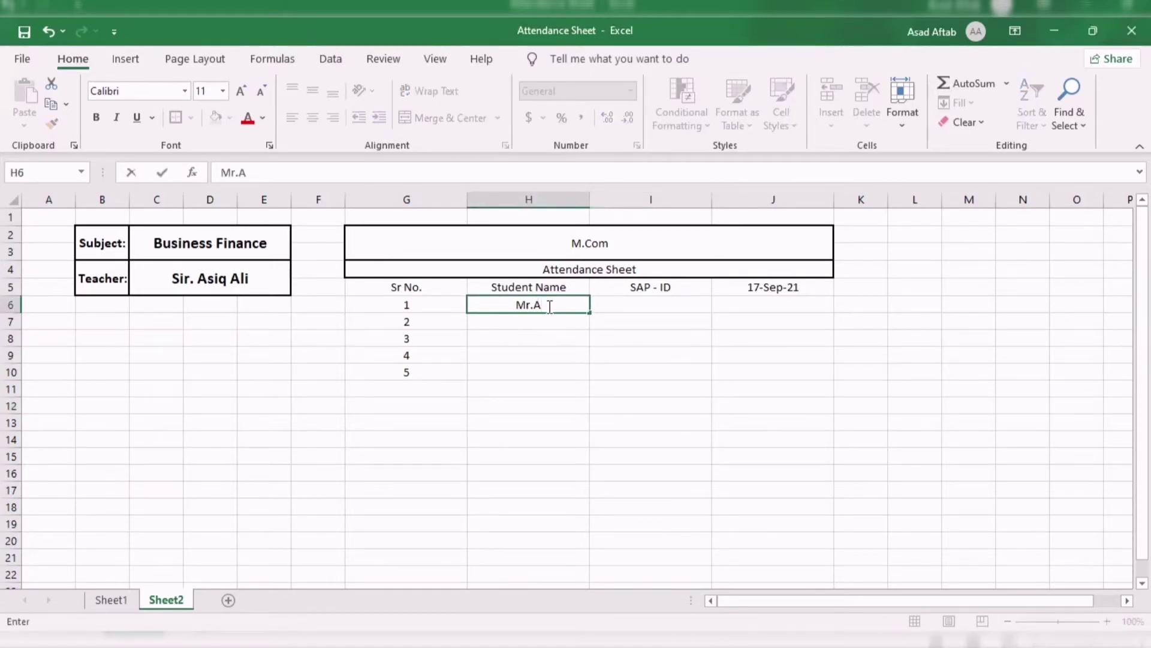
pyautogui.press('Return')
pyautogui.write('Mr.A')
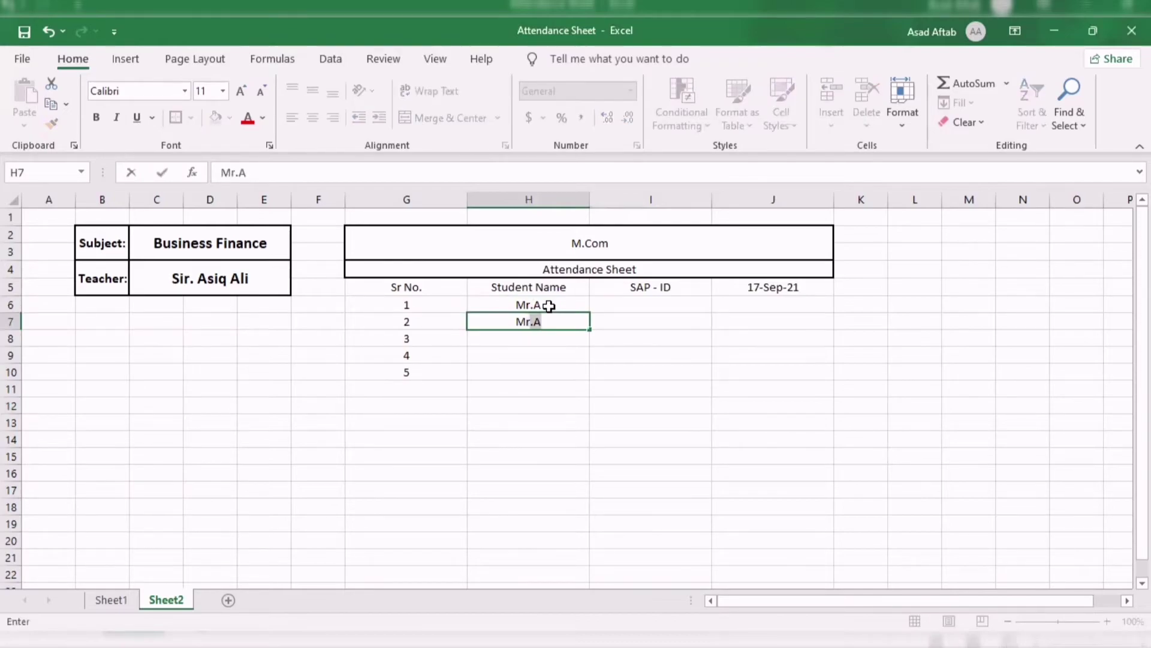
pyautogui.write('B')
pyautogui.press('Return')
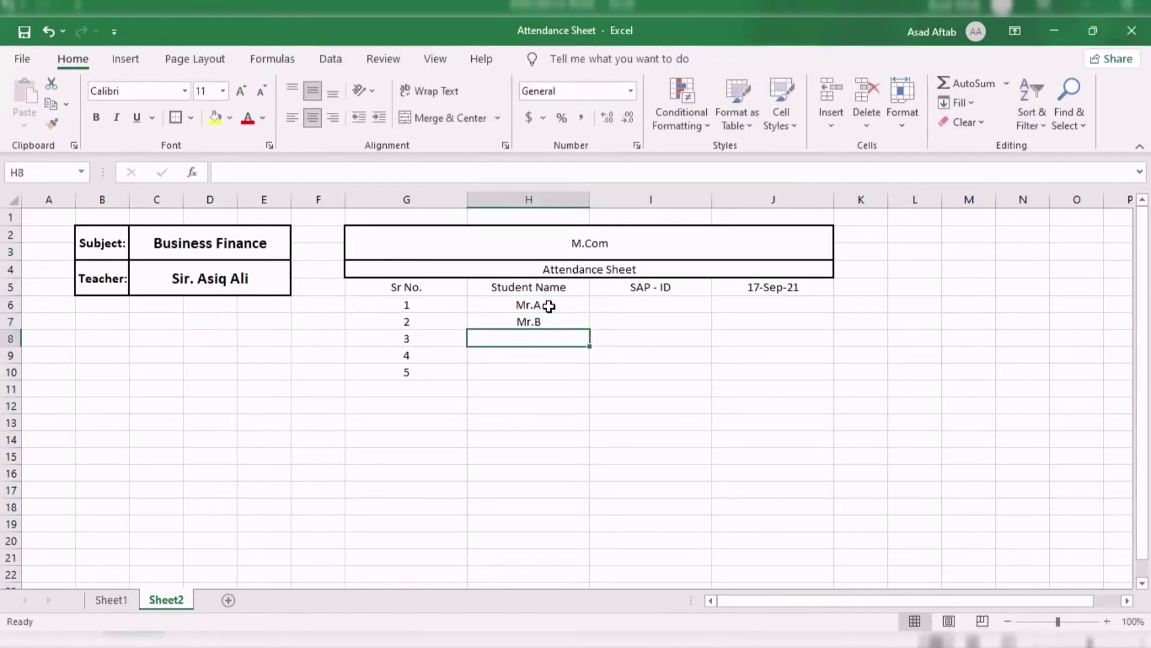
# Enter Mr.C, Mr.D and Mr.E in H8:H10, correcting lowercase typos.
pyautogui.write('M')
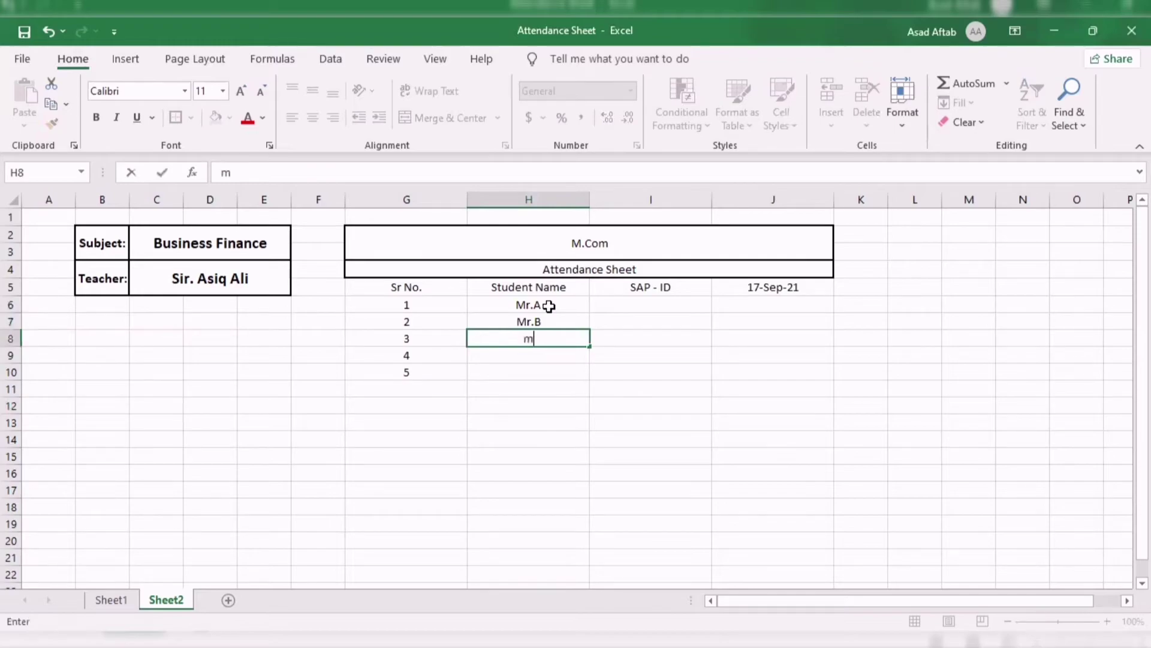
pyautogui.write('r.C')
pyautogui.press('Return')
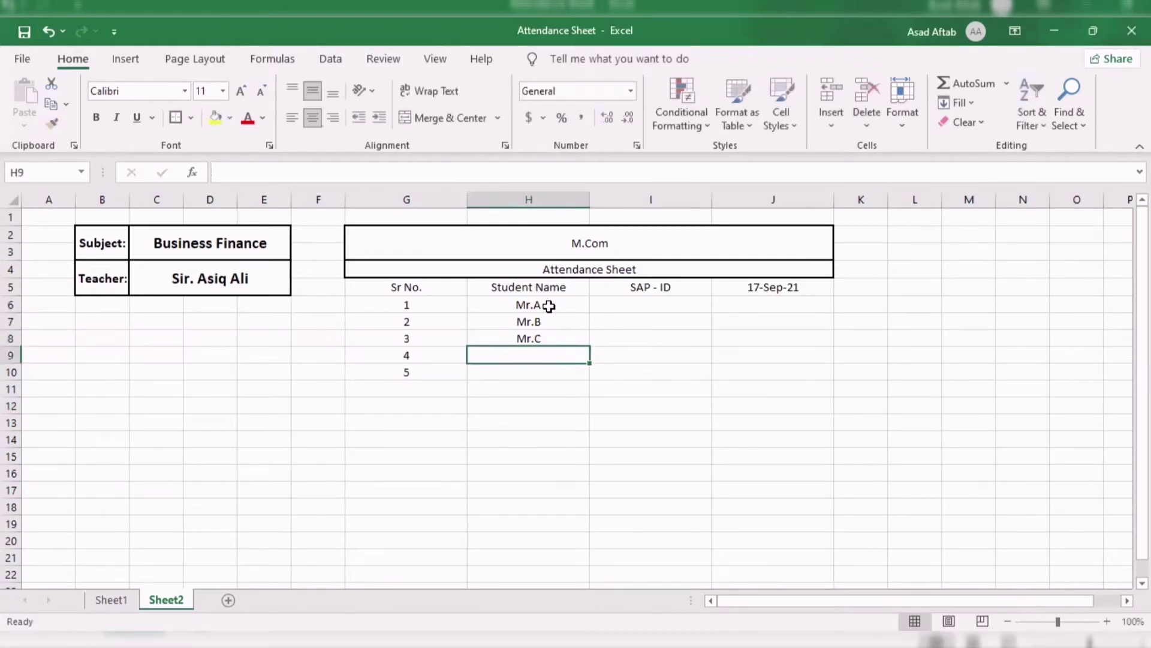
pyautogui.write('m')
pyautogui.press('BackSpace')
pyautogui.write('M')
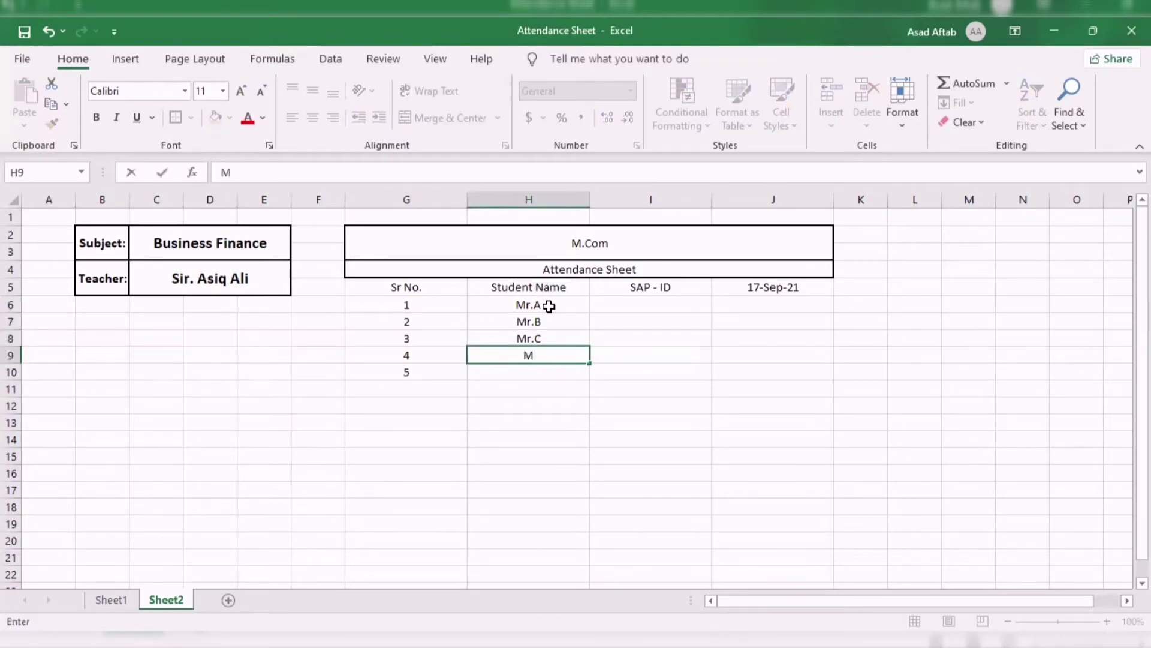
pyautogui.write('r.d')
pyautogui.press('BackSpace')
pyautogui.write('D')
pyautogui.hotkey('ctrl', 'Return')
pyautogui.press('Return')
pyautogui.write('m')
pyautogui.press('BackSpace')
pyautogui.write('M')
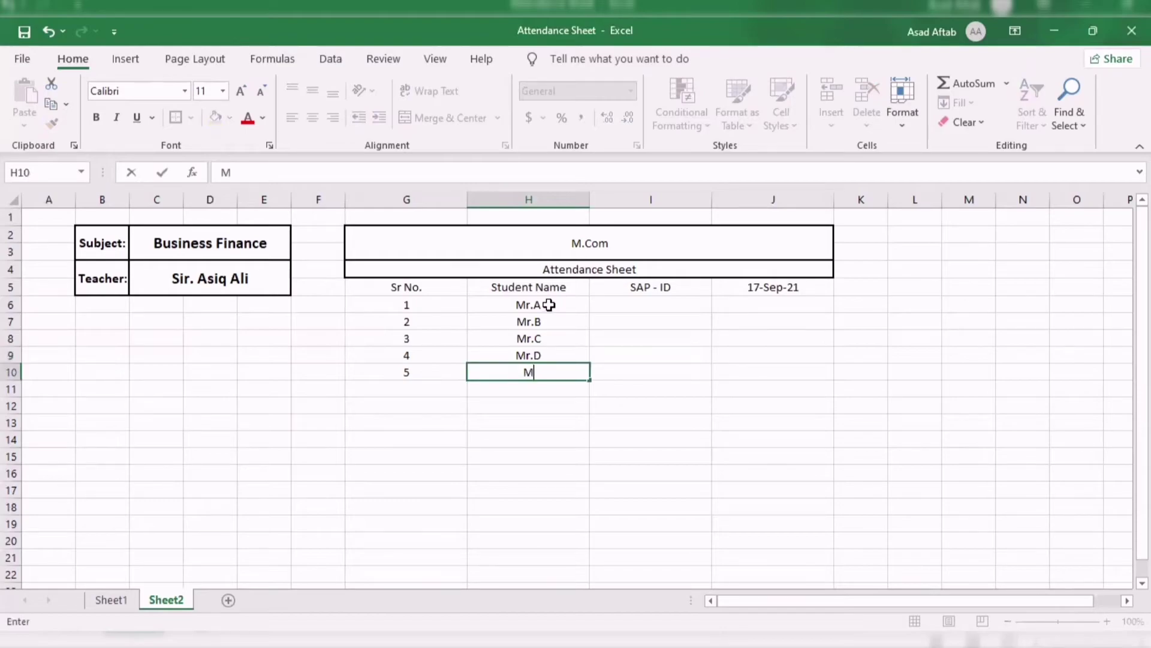
pyautogui.write('r.e')
pyautogui.press('BackSpace')
pyautogui.write('E')
pyautogui.press('Return')
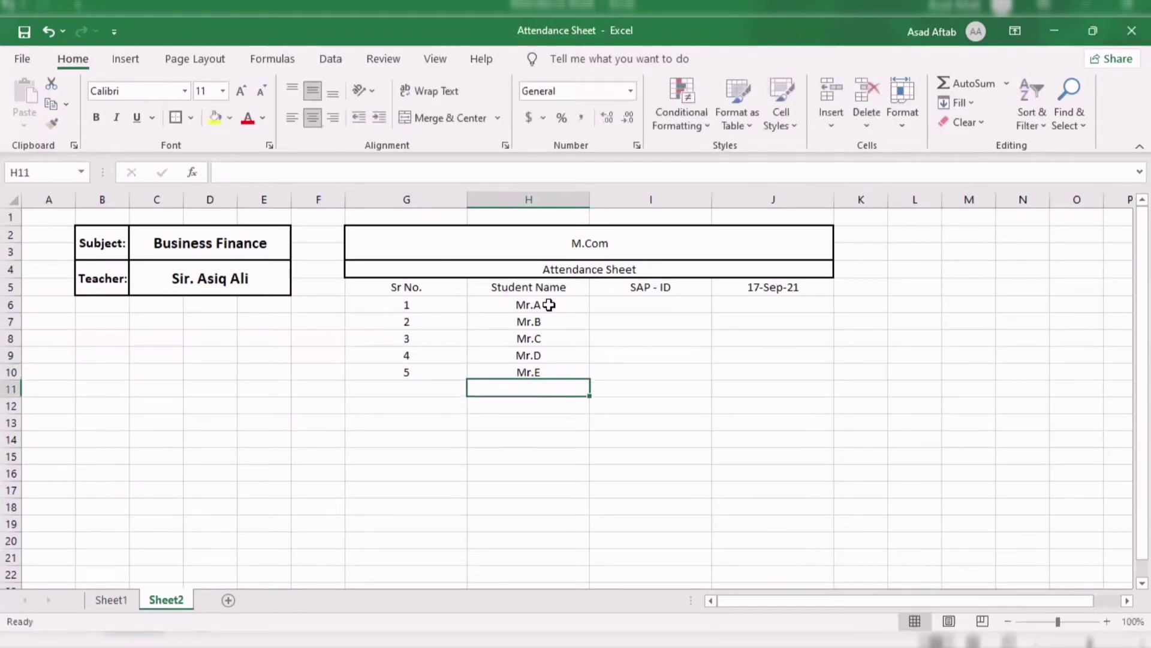
# Enter 1111 and 2222 in I6:I7, then fill the series through 5555 in I10.
pyautogui.click(663, 308)
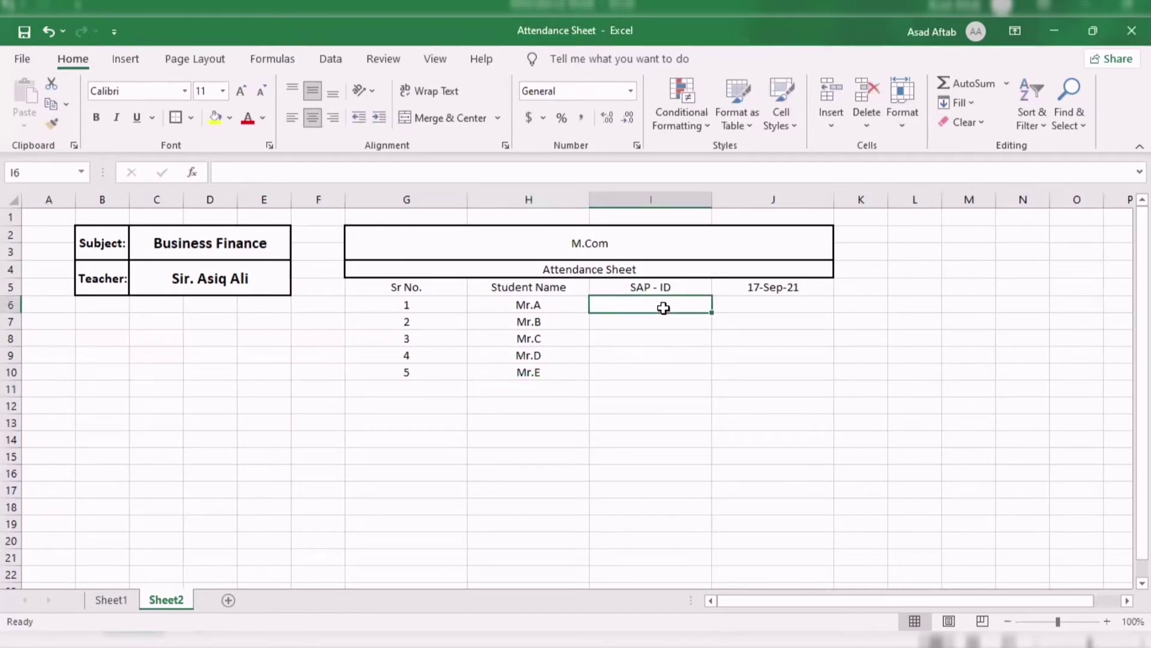
pyautogui.write('1111')
pyautogui.press('Return')
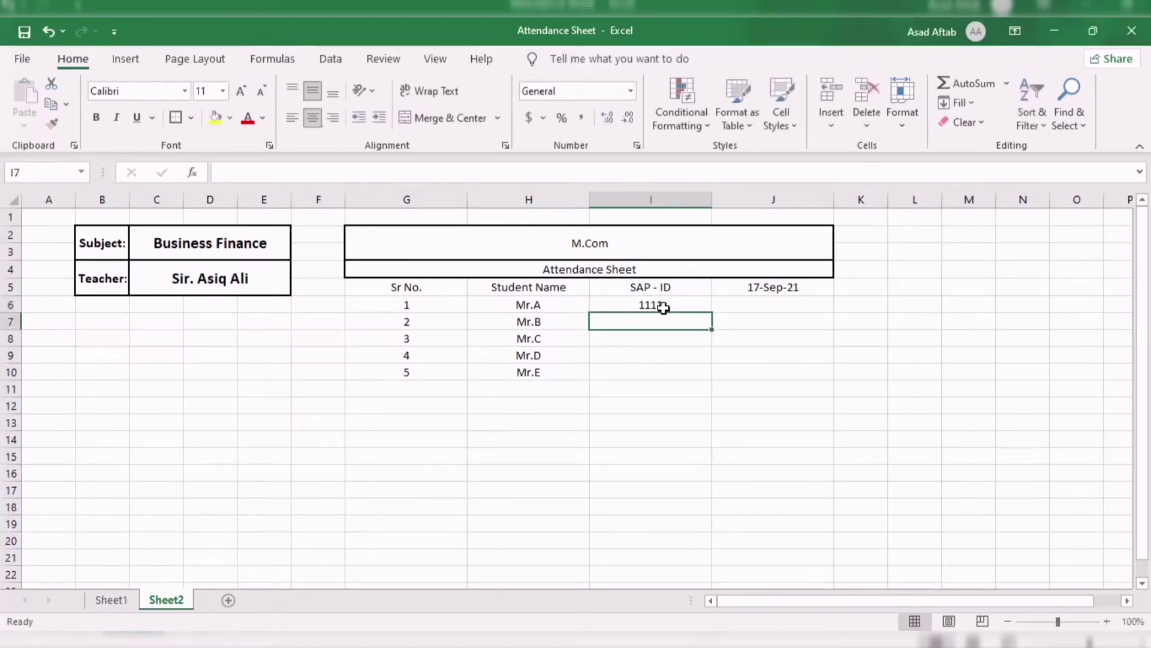
pyautogui.write('2222')
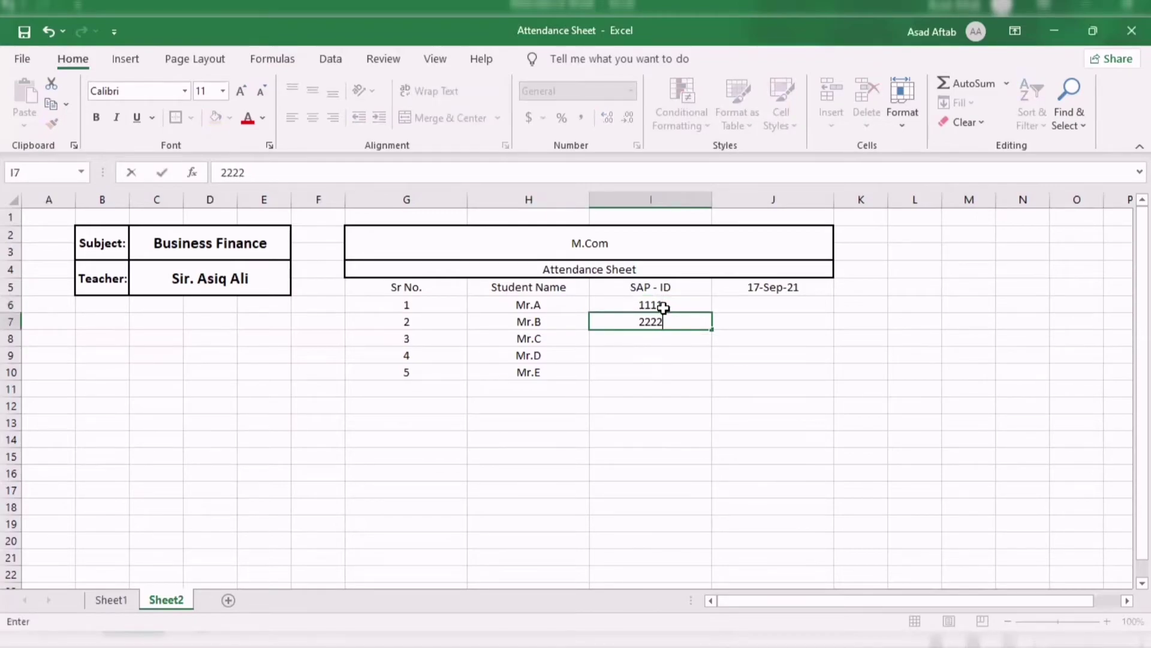
pyautogui.press('Return')
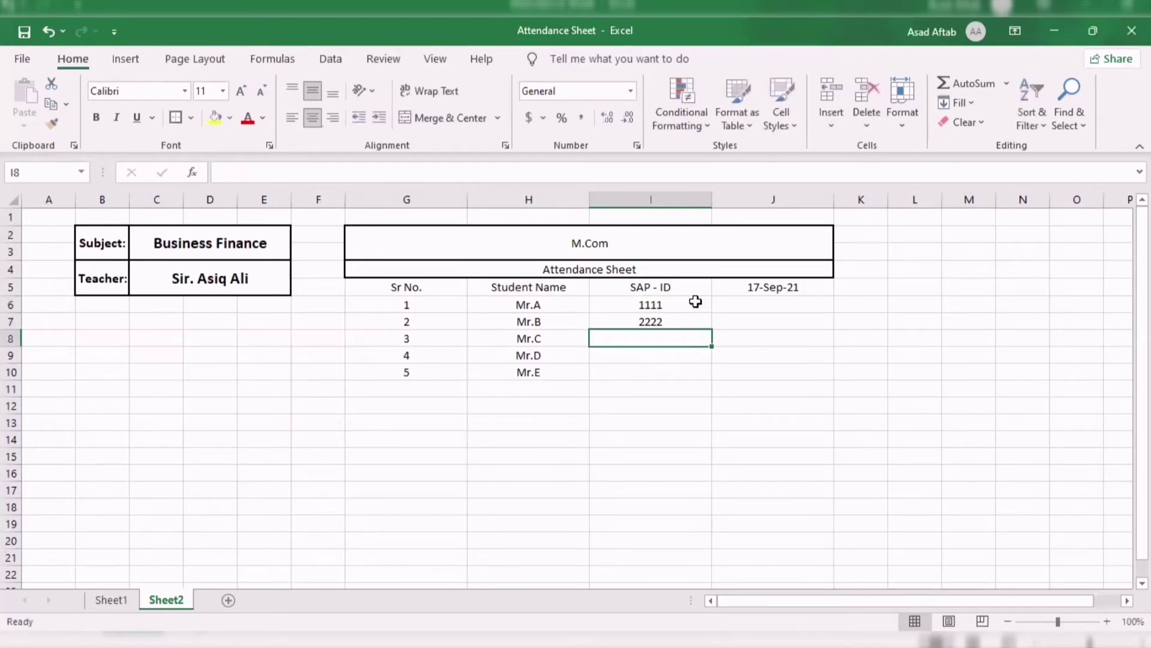
pyautogui.moveTo(693, 305); pyautogui.dragTo(711, 379)
pyautogui.click(802, 400)
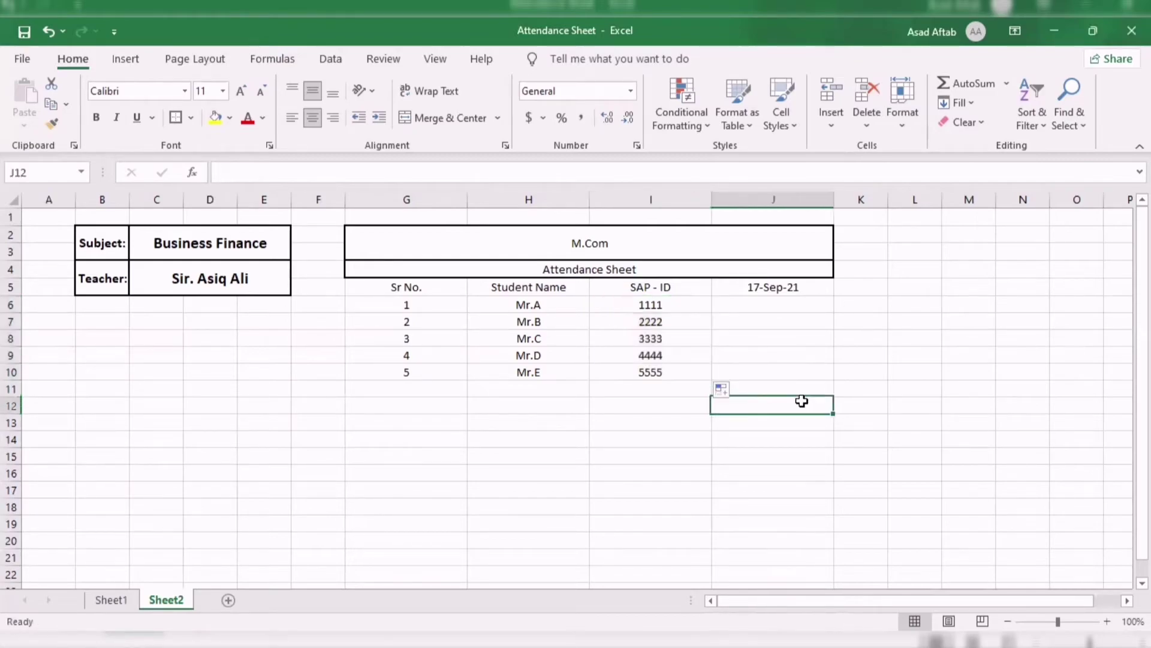
pyautogui.click(799, 311)
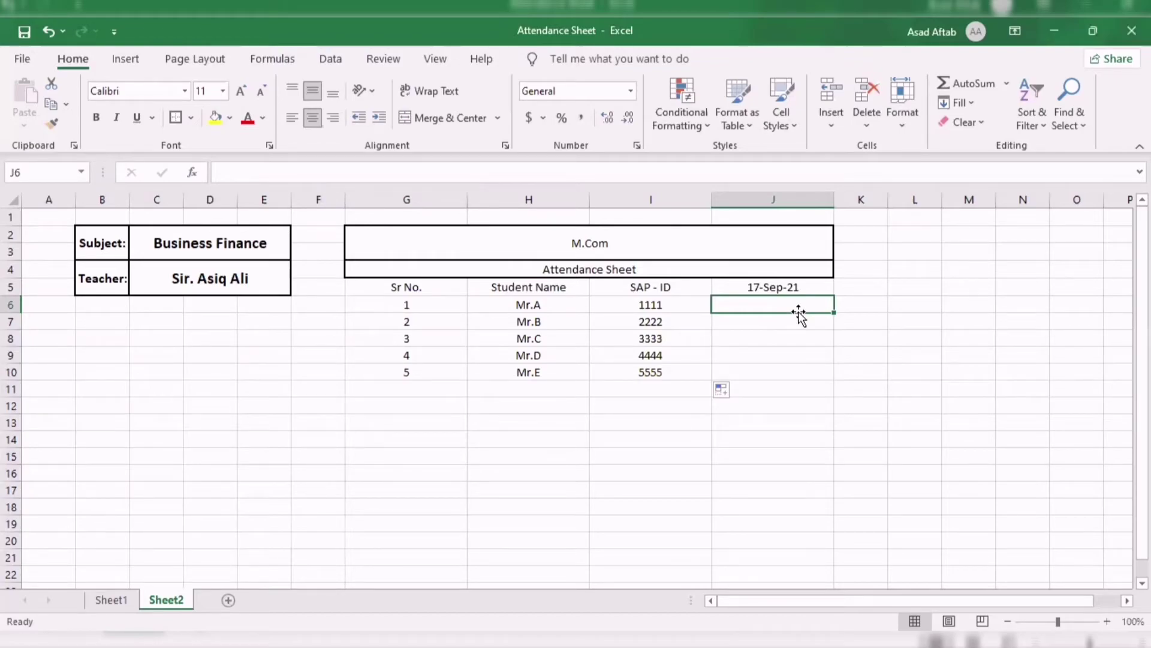
pyautogui.write('a')
pyautogui.press('BackSpace')
pyautogui.write('A')
pyautogui.press('Return')
pyautogui.write('P')
pyautogui.press('Return')
pyautogui.write('P')
pyautogui.press('Return')
pyautogui.press('Return')
pyautogui.write('P')
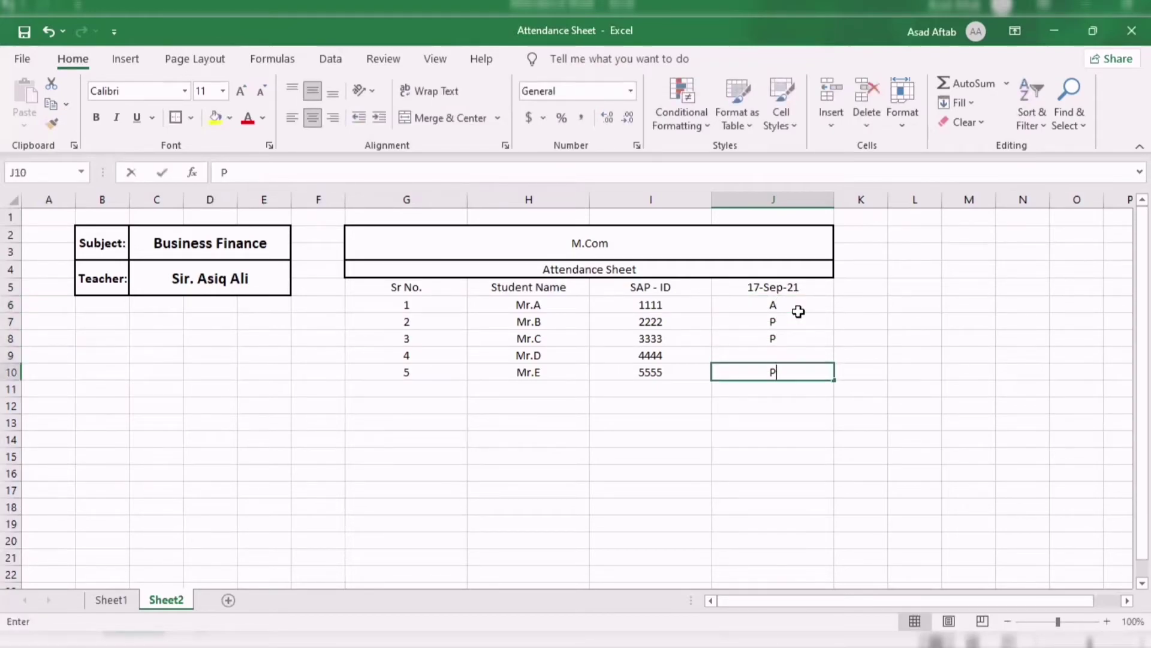
pyautogui.press('Up')
pyautogui.write('A')
pyautogui.press('Return')
pyautogui.moveTo(804, 304); pyautogui.dragTo(797, 368)
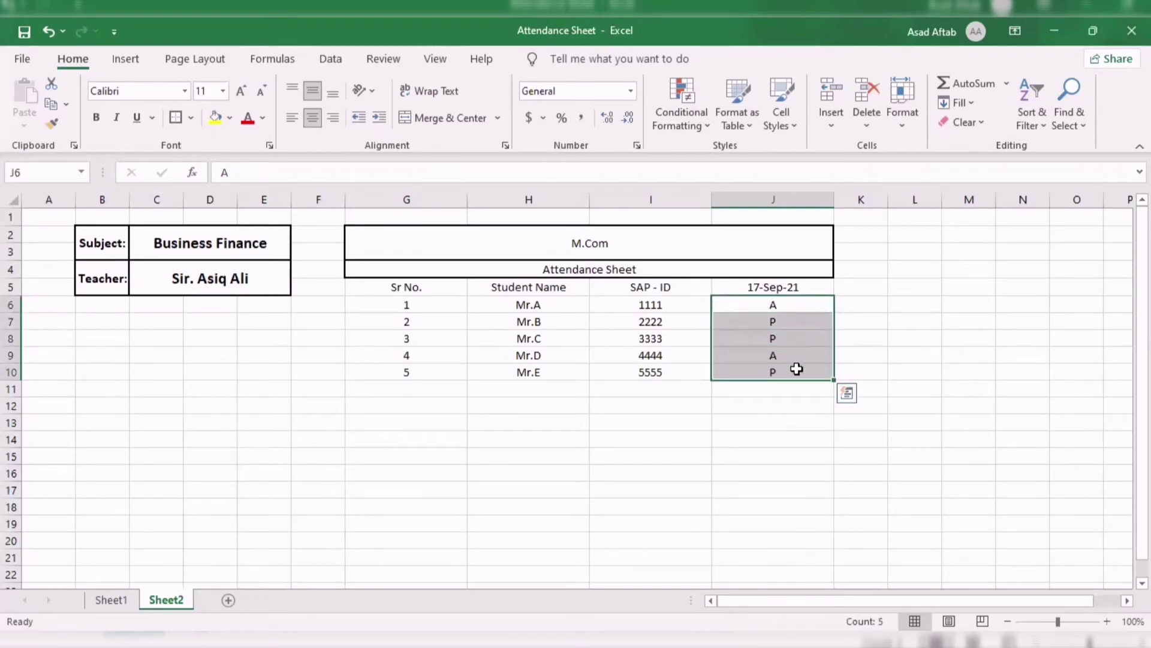
pyautogui.press('Delete')
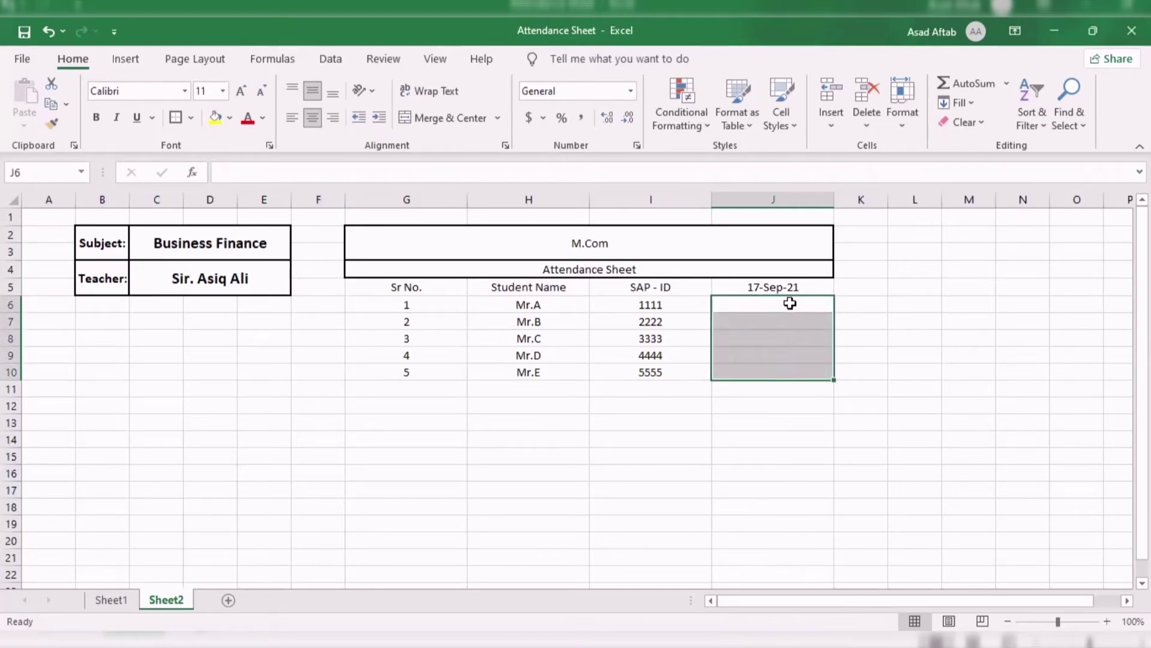
pyautogui.click(790, 303)
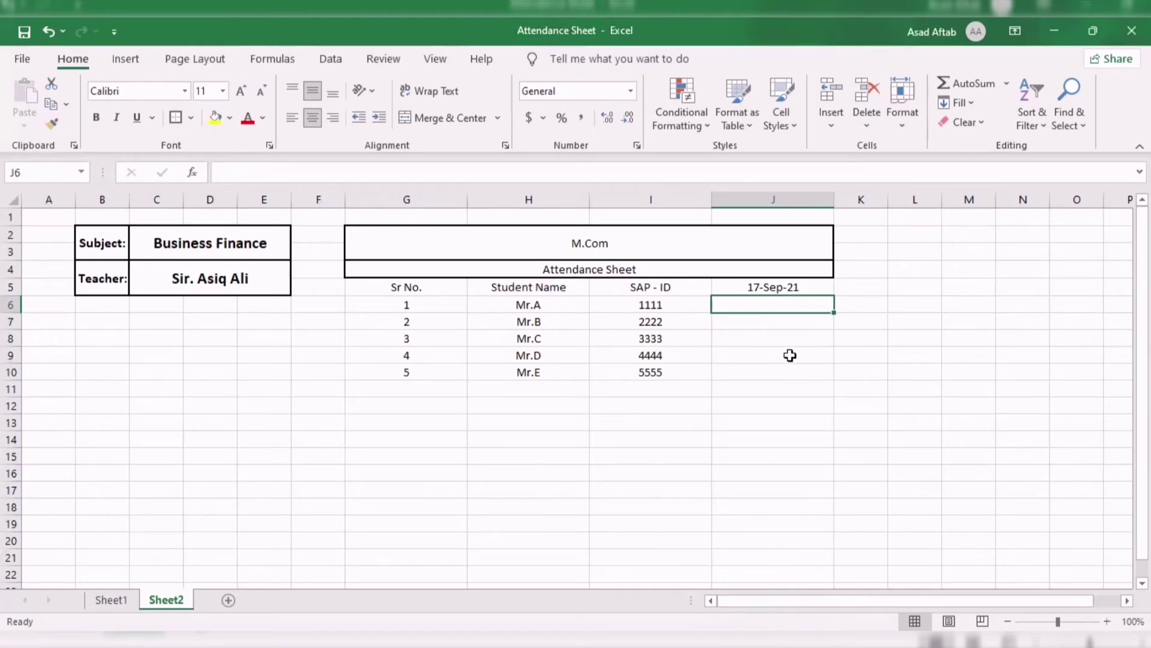
# Add an Equal To rule on J6 so 'A' shows Light Red Fill with Dark Red Text.
pyautogui.click(673, 124)
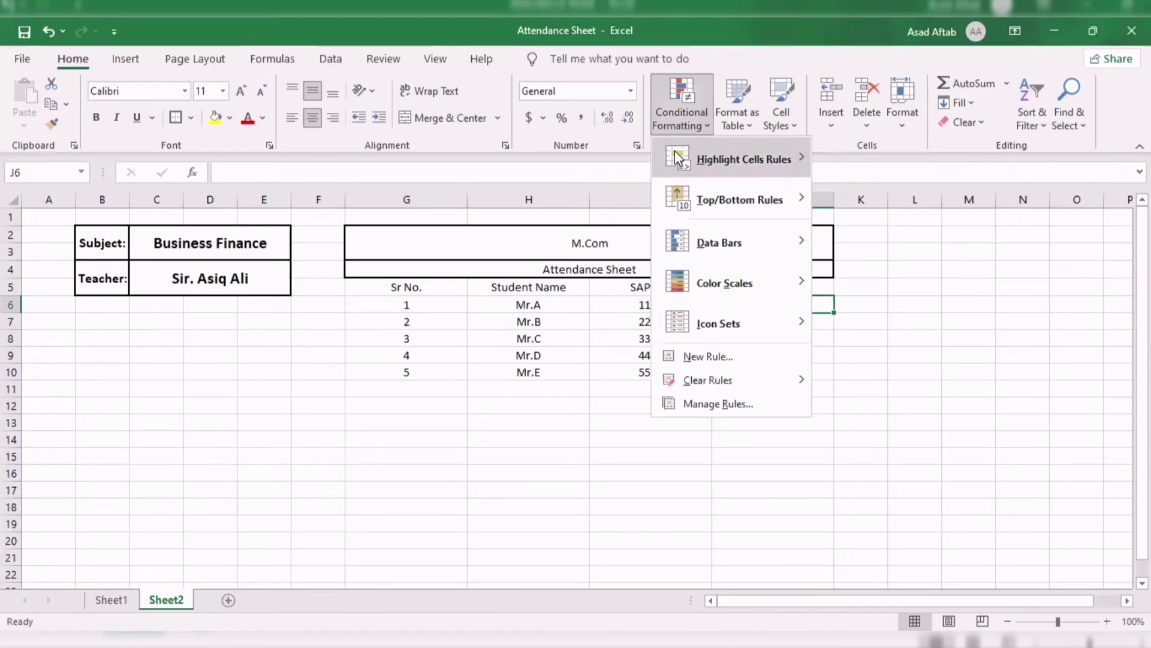
pyautogui.moveTo(675, 150)
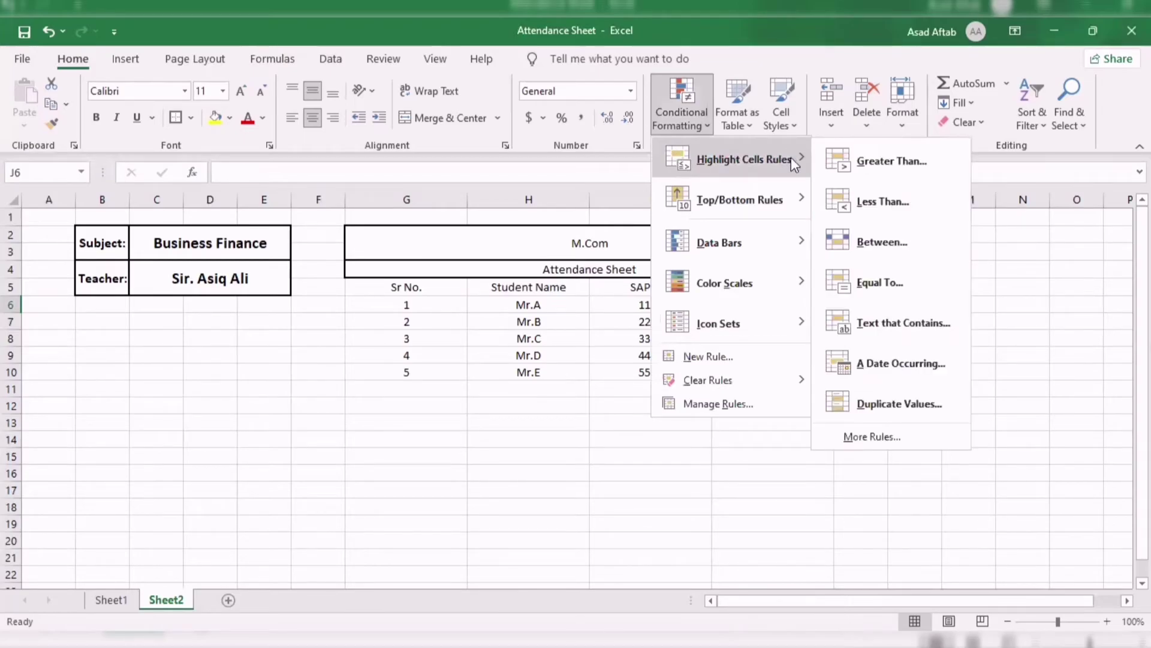
pyautogui.click(887, 280)
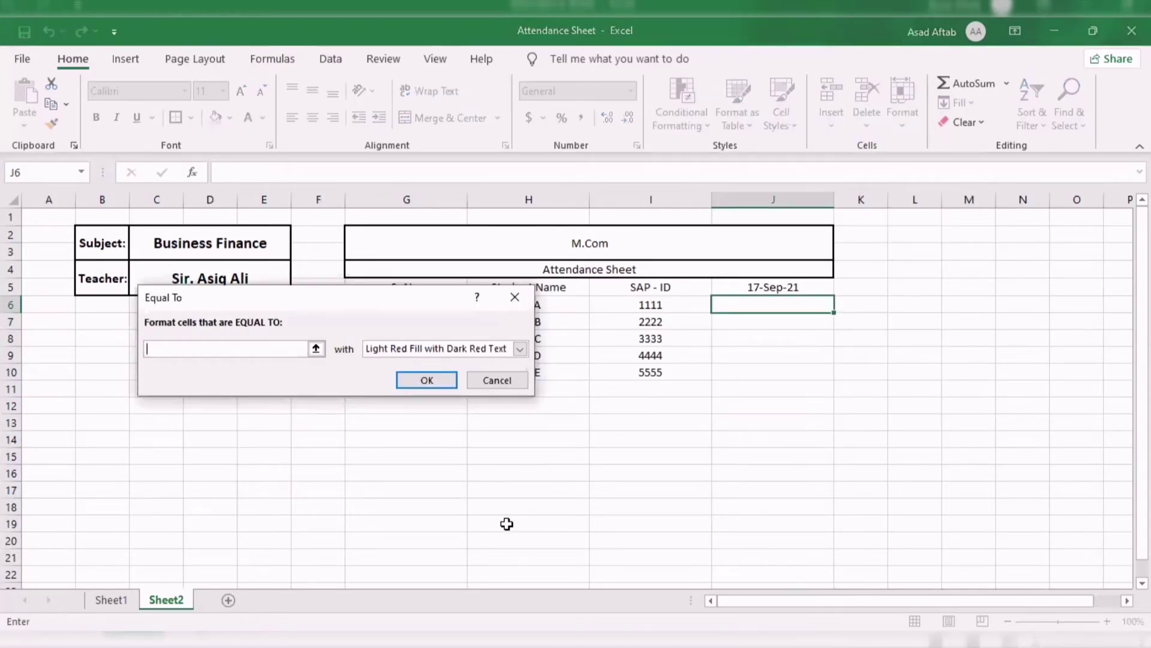
pyautogui.write('A')
pyautogui.click(442, 378)
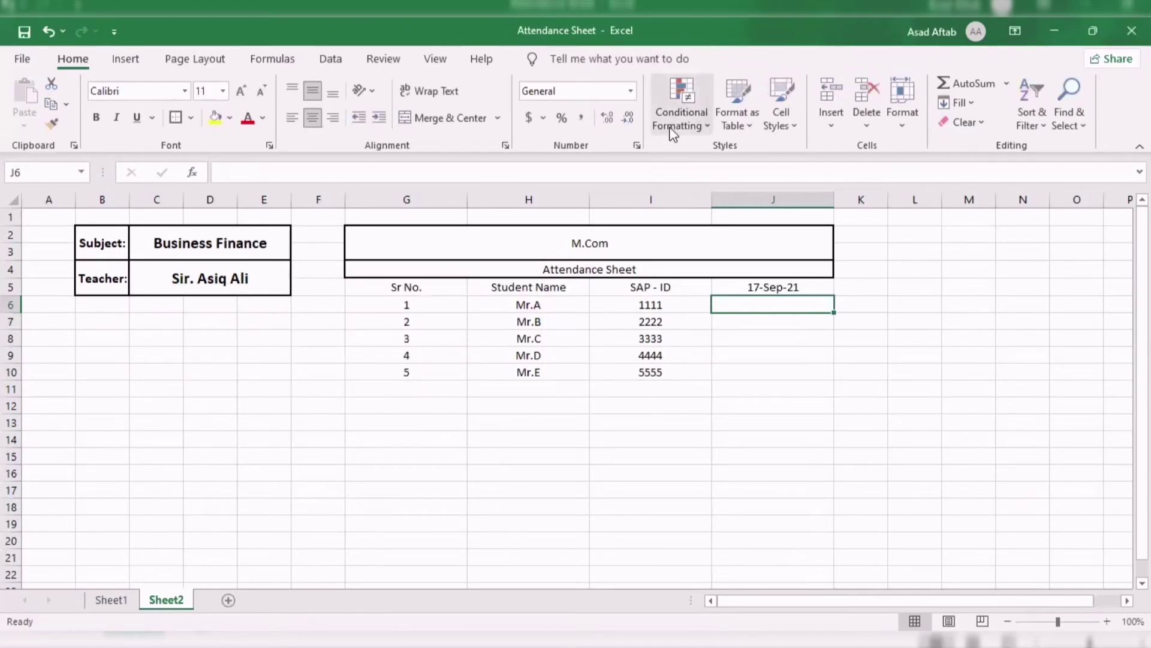
# Add an Equal To rule on J6 so 'P' shows Green Fill with Dark Green Text.
pyautogui.click(674, 129)
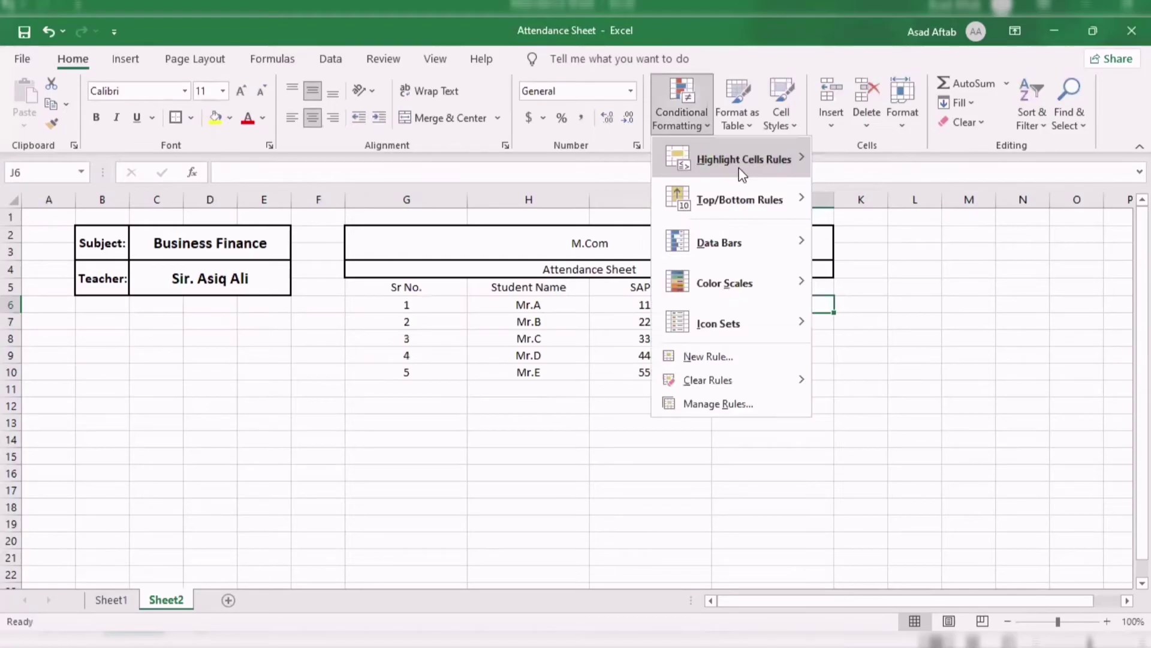
pyautogui.moveTo(743, 174)
pyautogui.click(877, 283)
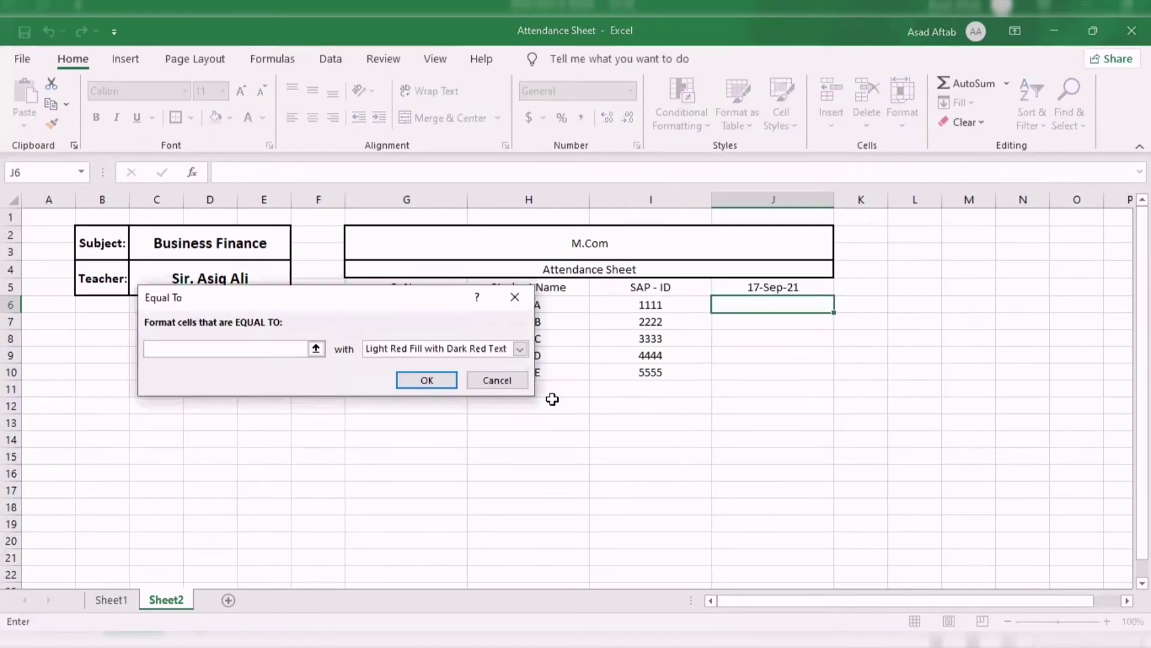
pyautogui.write('P')
pyautogui.click(520, 348)
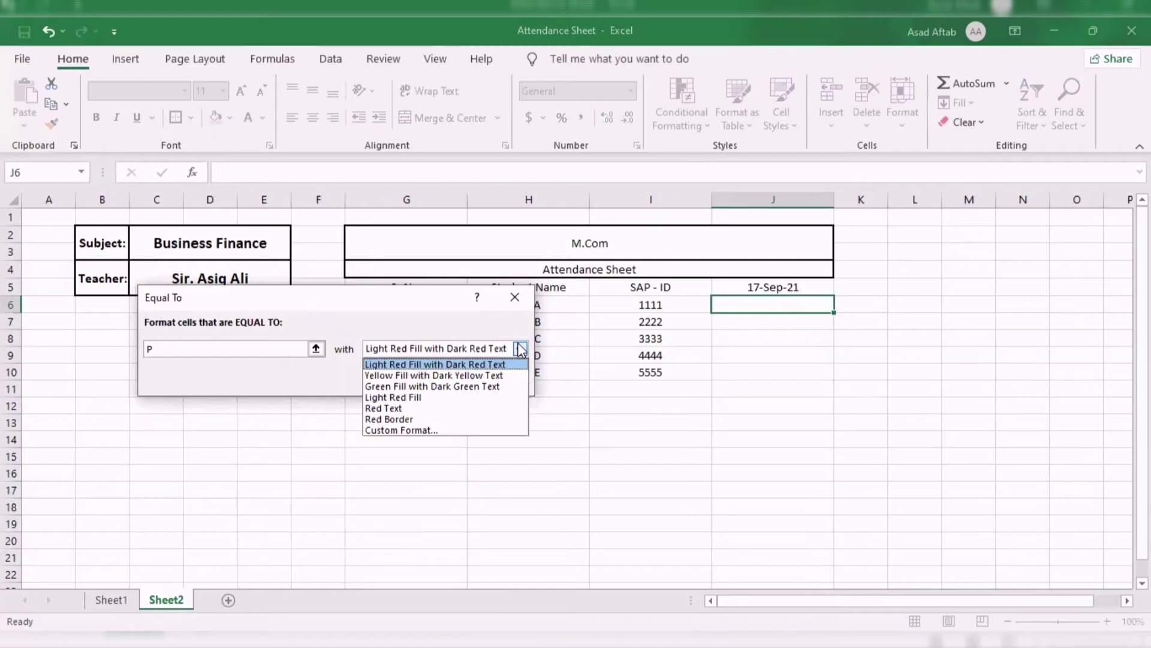
pyautogui.click(508, 388)
pyautogui.click(438, 381)
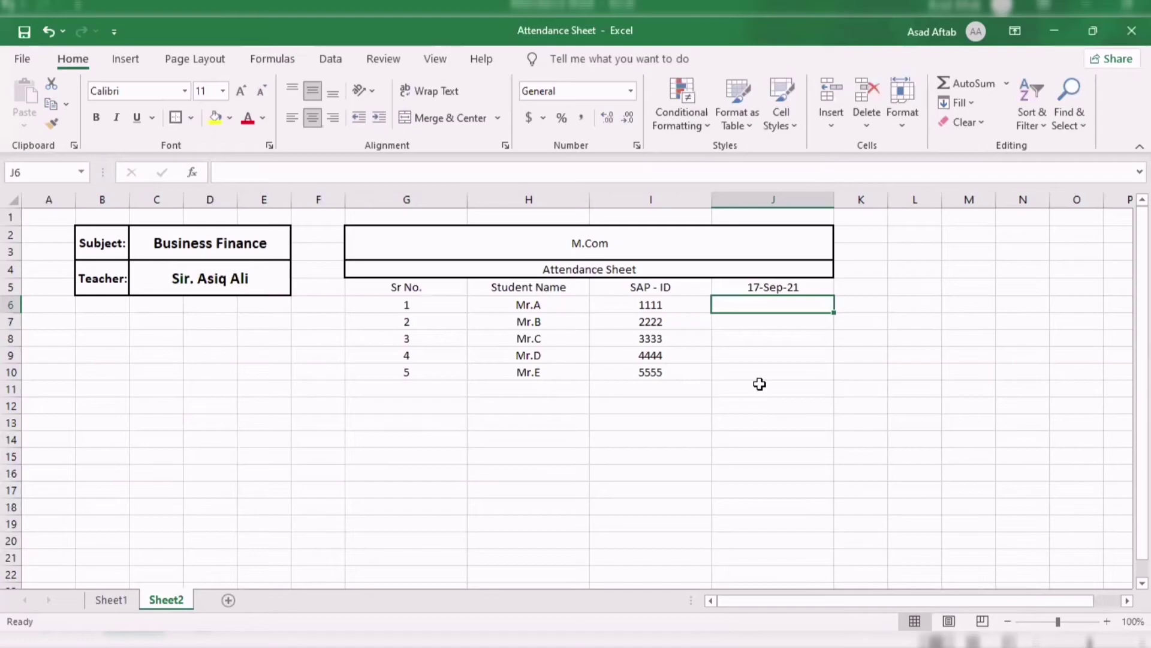
# Test both rules by entering A and then P in J6, then clear J6.
pyautogui.write('A')
pyautogui.press('Return')
pyautogui.press('Up')
pyautogui.write('P')
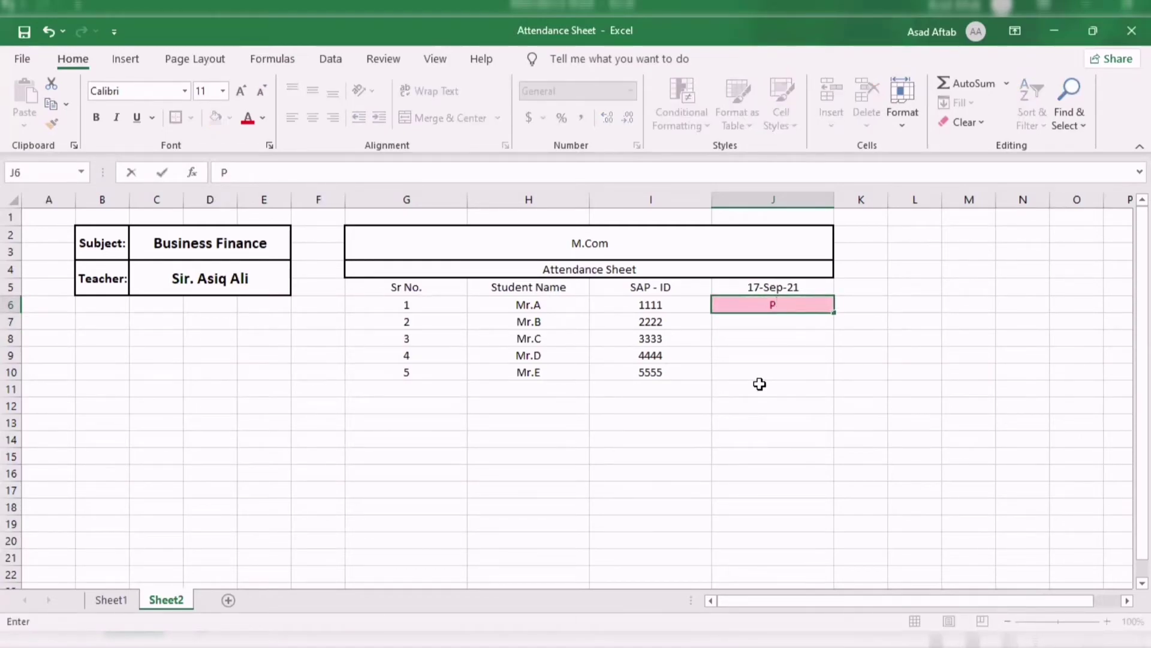
pyautogui.press('Return')
pyautogui.press('Up')
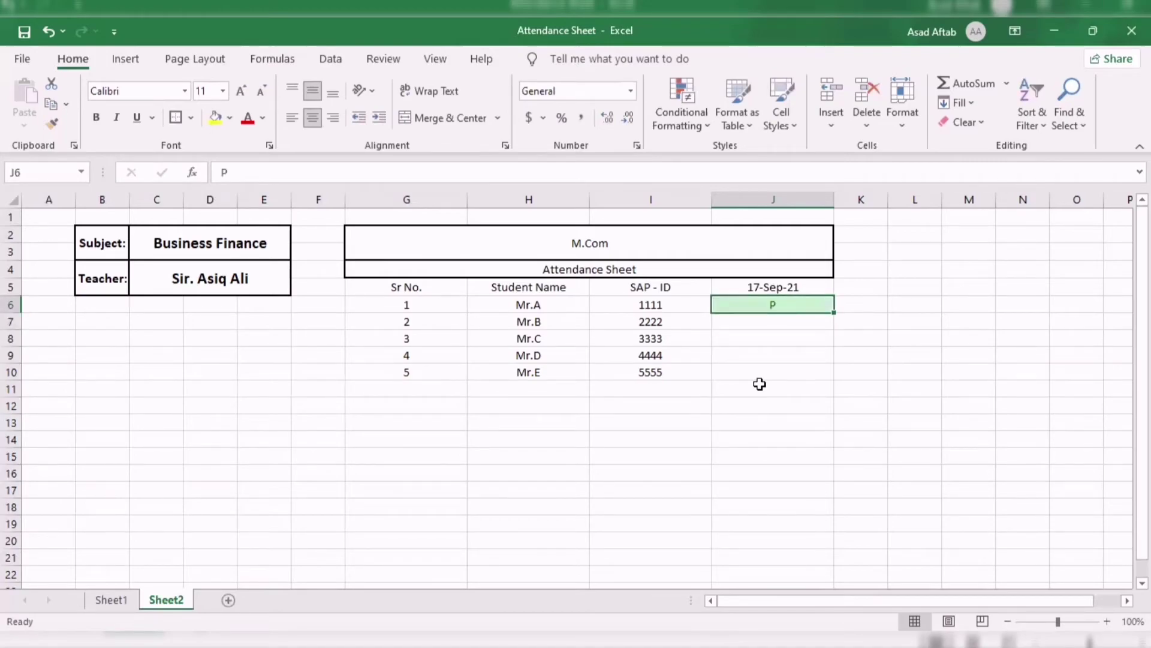
pyautogui.press('Delete')
pyautogui.click(894, 368)
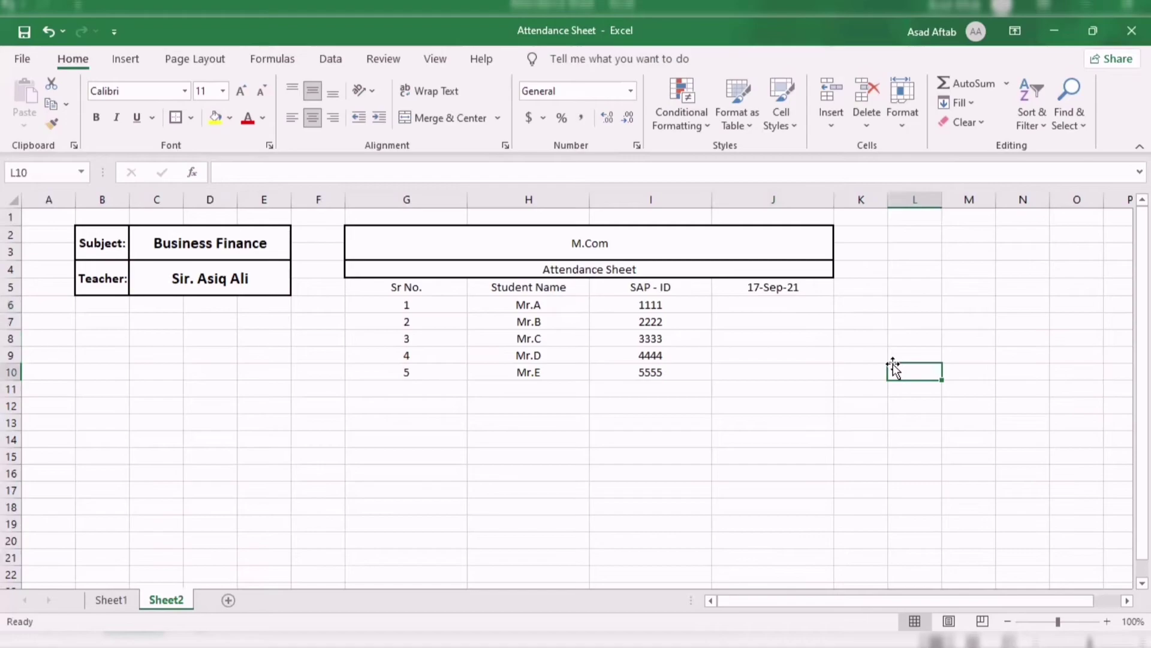
pyautogui.click(802, 307)
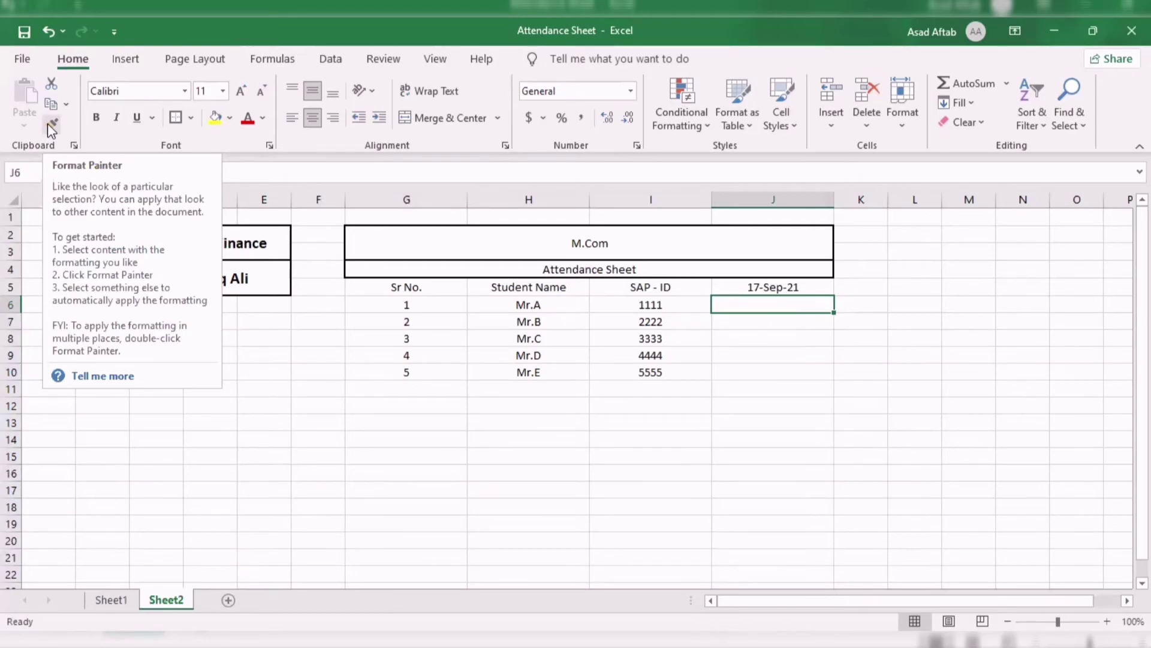
# Copy J6's conditional formatting to J7:J10 with the Format Painter.
pyautogui.click(51, 124)
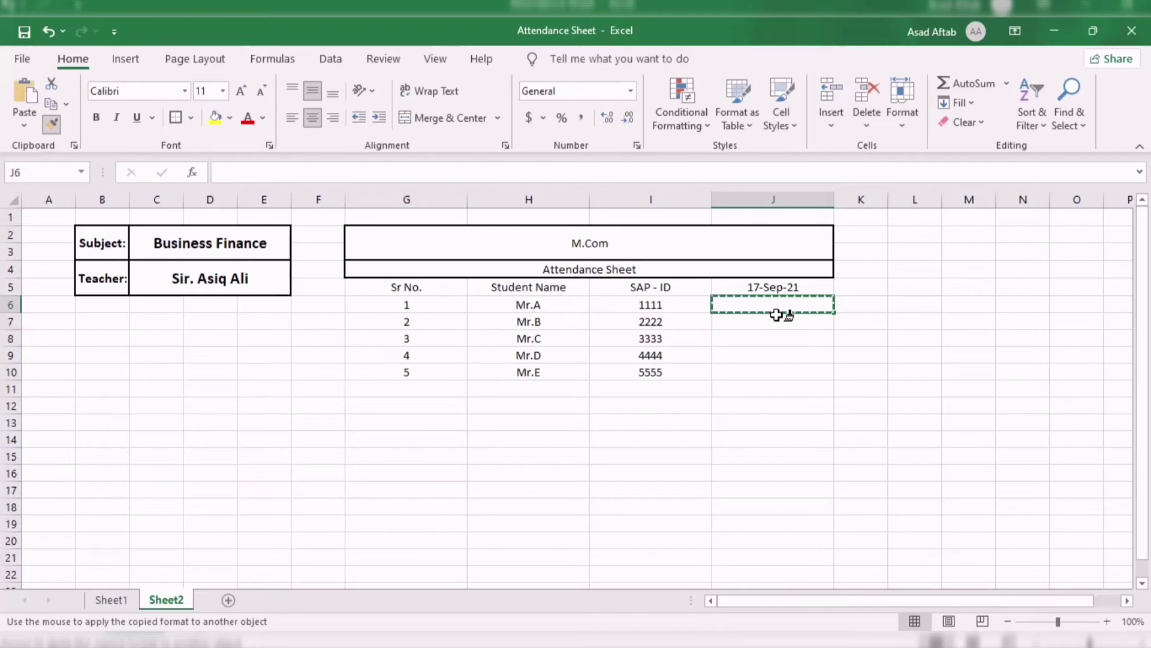
pyautogui.moveTo(774, 318); pyautogui.dragTo(777, 370)
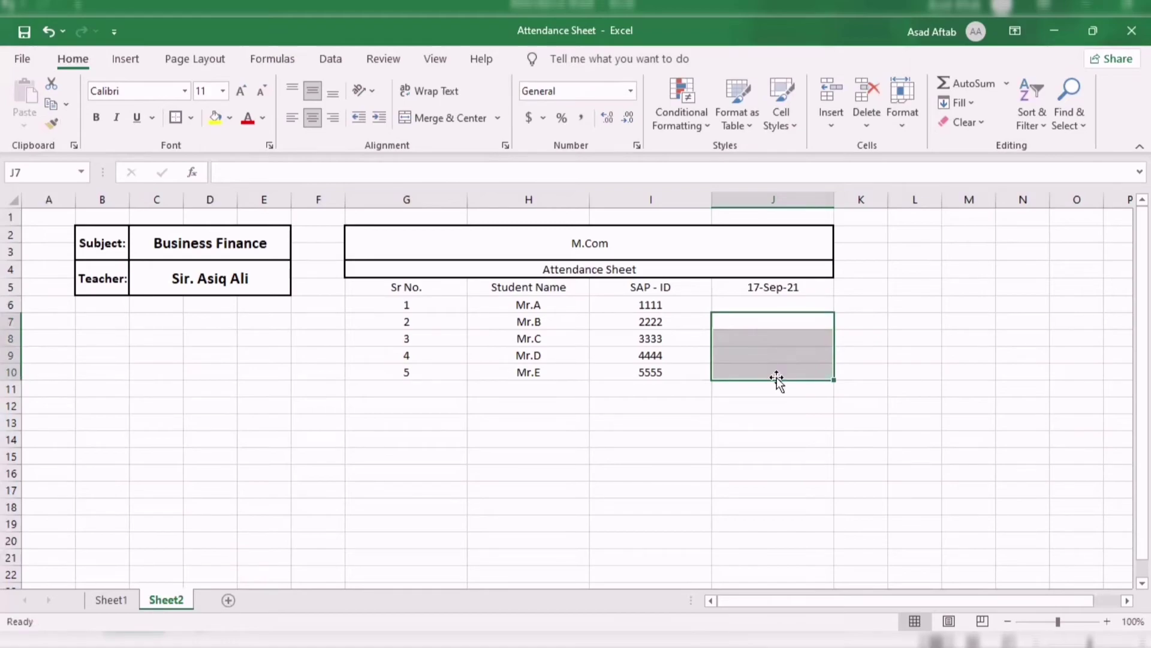
pyautogui.click(774, 355)
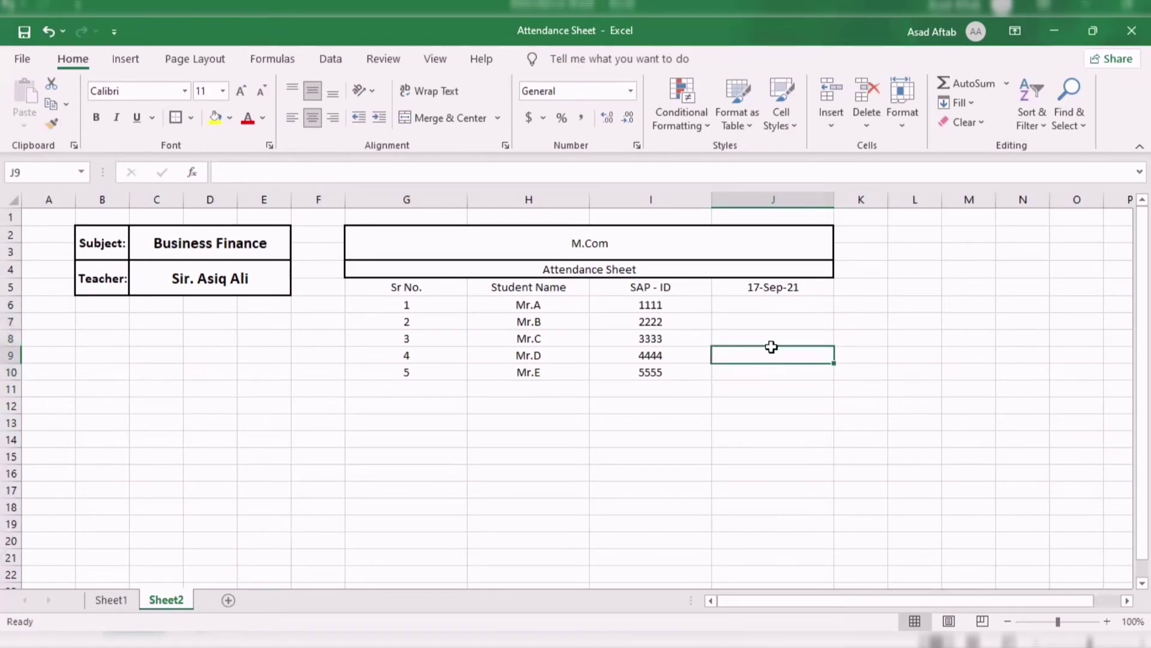
# Enter attendance marks P, A, P, A for the first four students in J6:J9.
pyautogui.click(764, 308)
pyautogui.write('P')
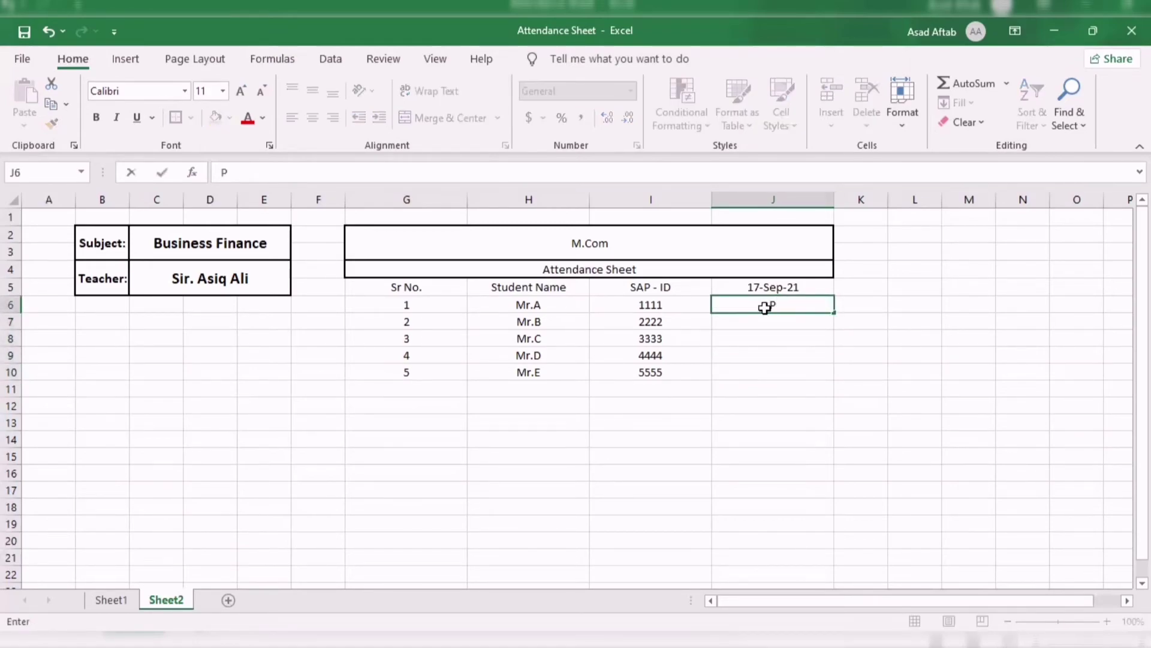
pyautogui.press('Return')
pyautogui.write('A')
pyautogui.press('Return')
pyautogui.write('P')
pyautogui.press('Return')
pyautogui.write('AP')
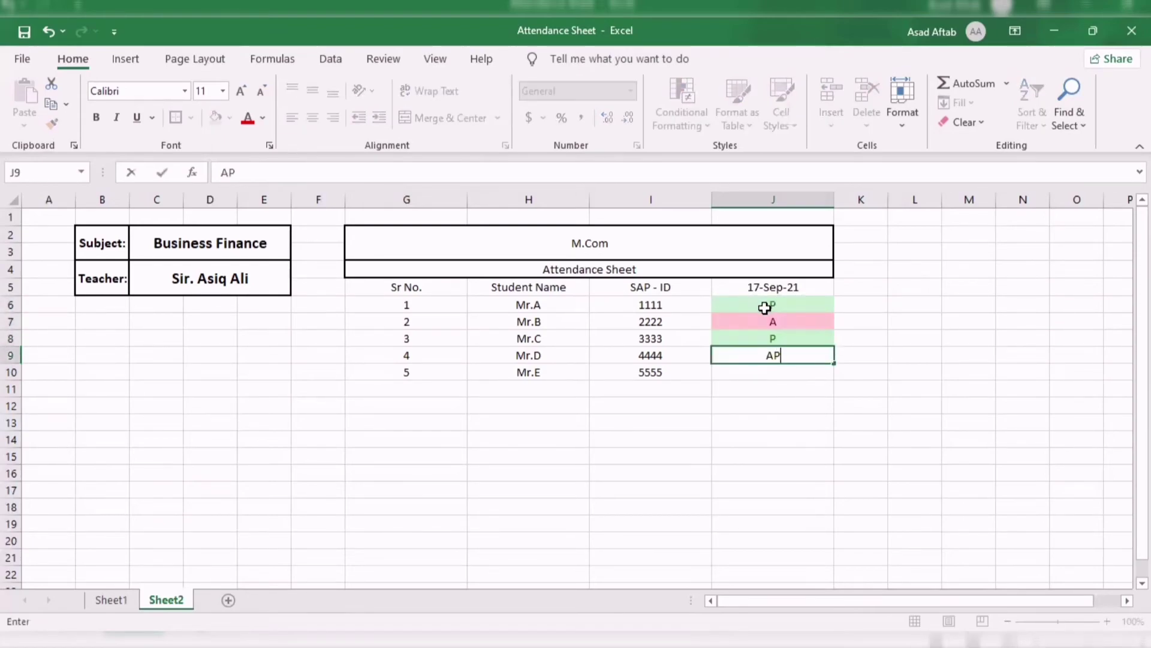
pyautogui.press('BackSpace')
pyautogui.press('Return')
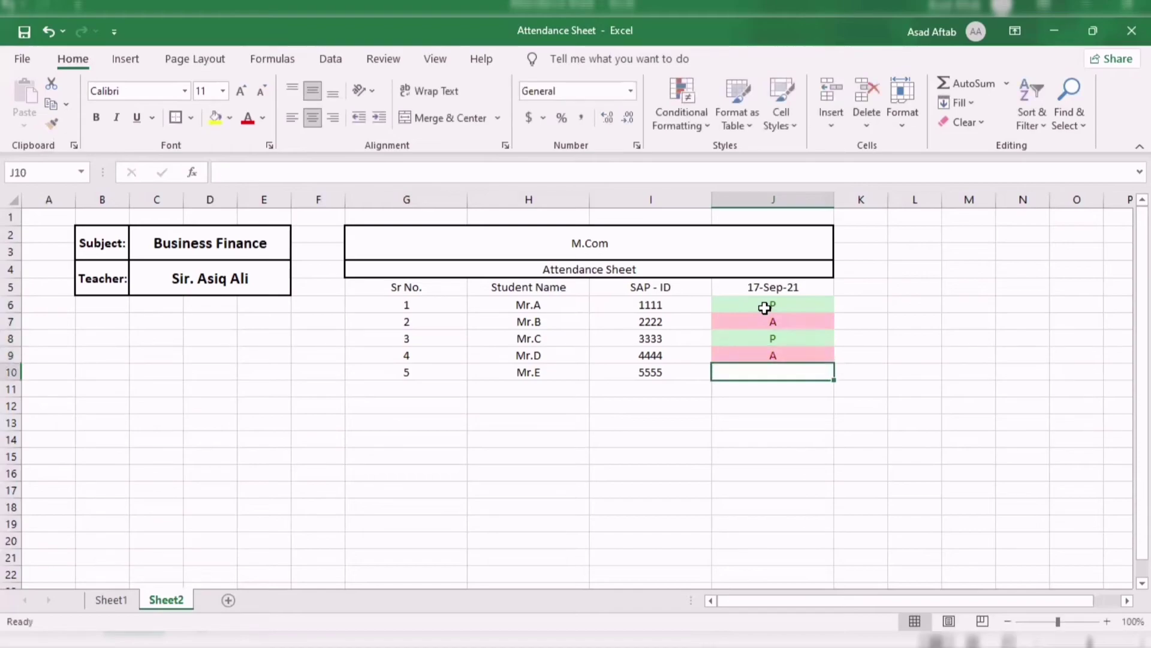
# Correct the fifth student's mark in J10 to P.
pyautogui.write('ISDNBC')
pyautogui.press('Return')
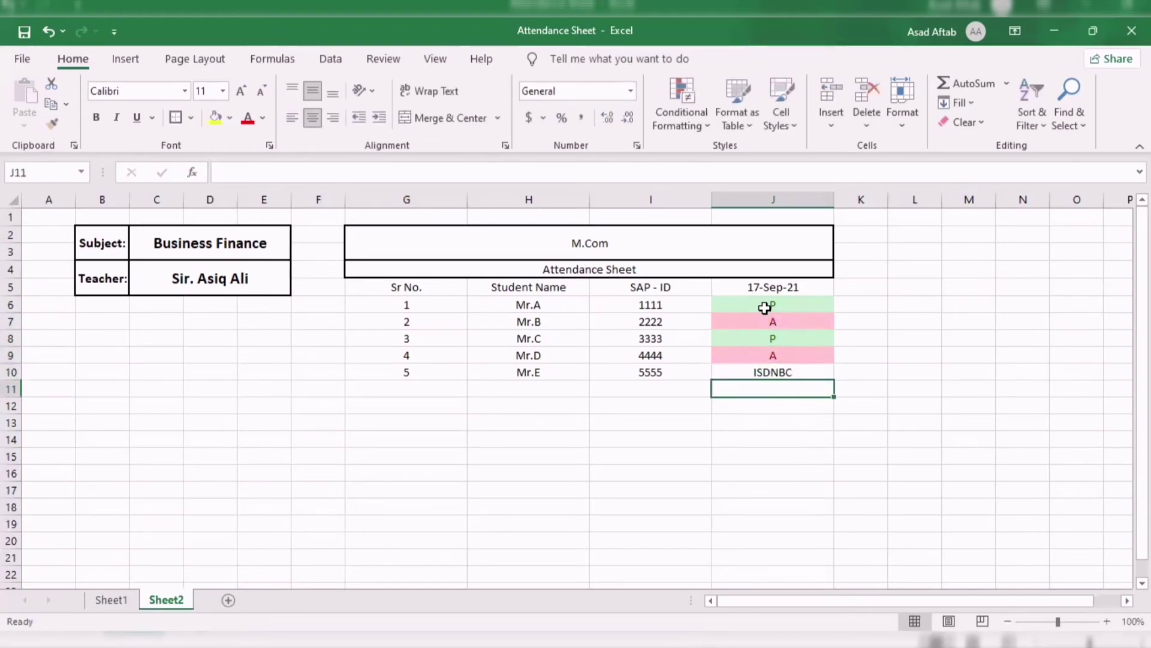
pyautogui.press('Up')
pyautogui.write('A')
pyautogui.press('Return')
pyautogui.press('Up')
pyautogui.write('P')
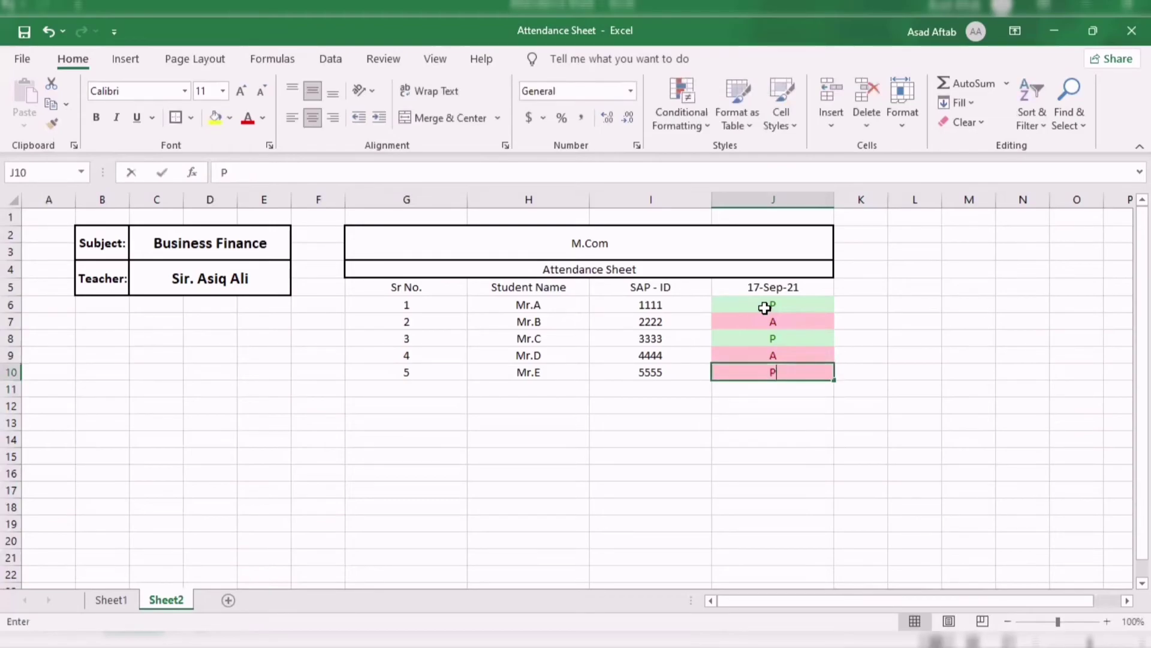
pyautogui.press('Return')
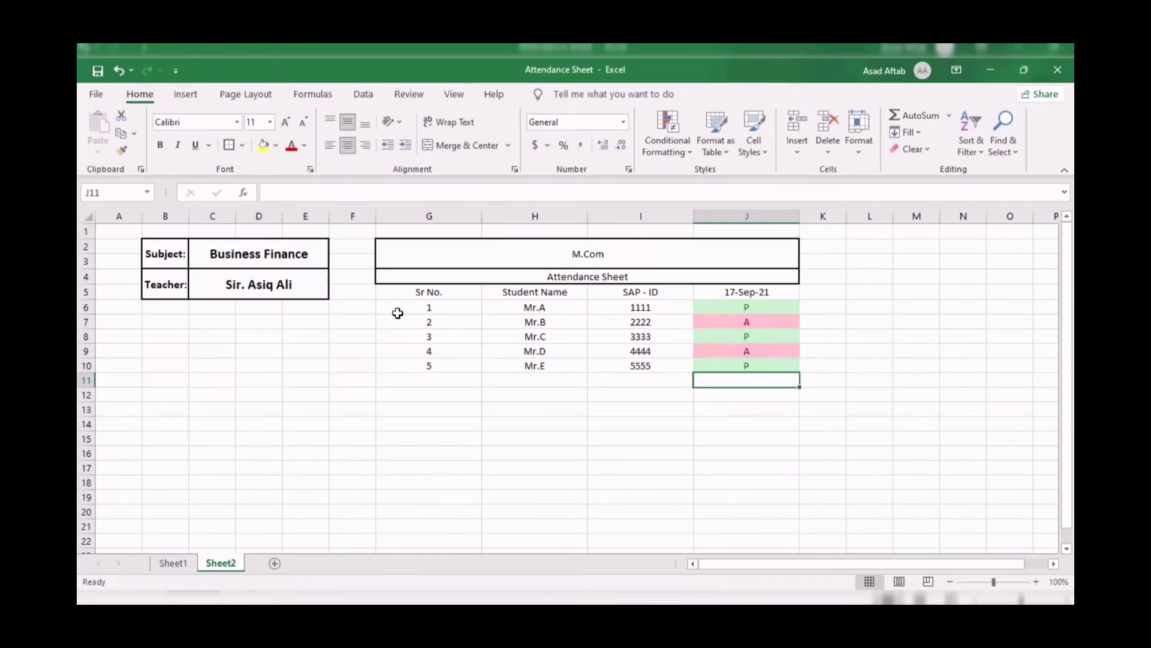
# Apply All Borders to the attendance table G5:J10.
pyautogui.moveTo(395, 292); pyautogui.dragTo(758, 368)
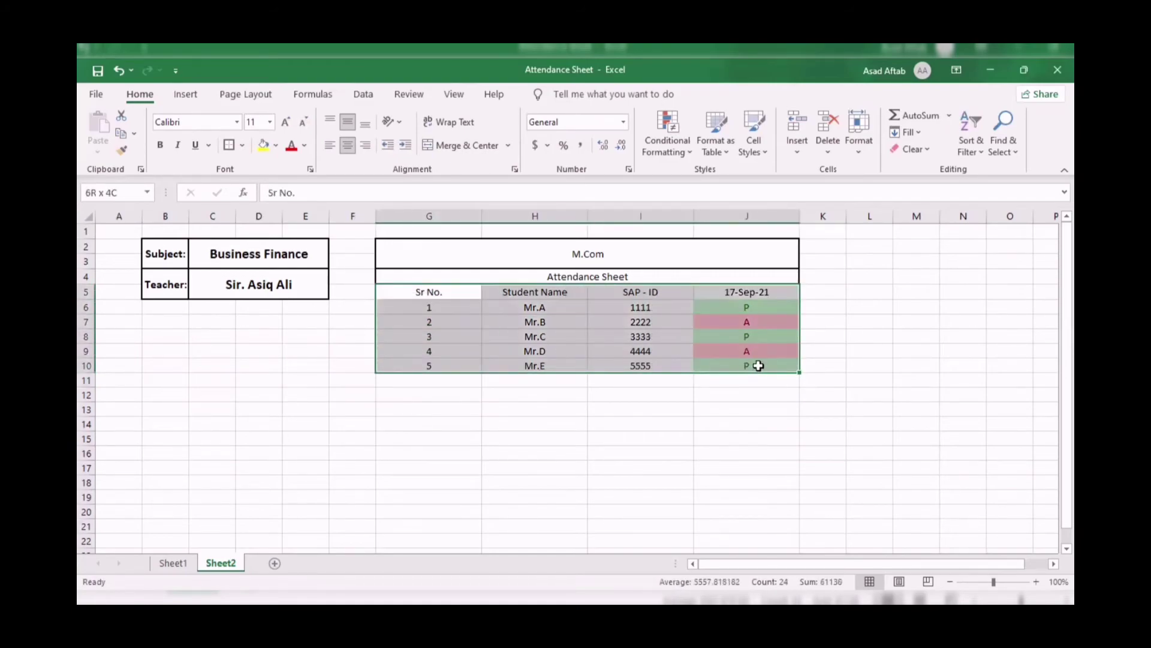
pyautogui.click(229, 147)
pyautogui.click(487, 463)
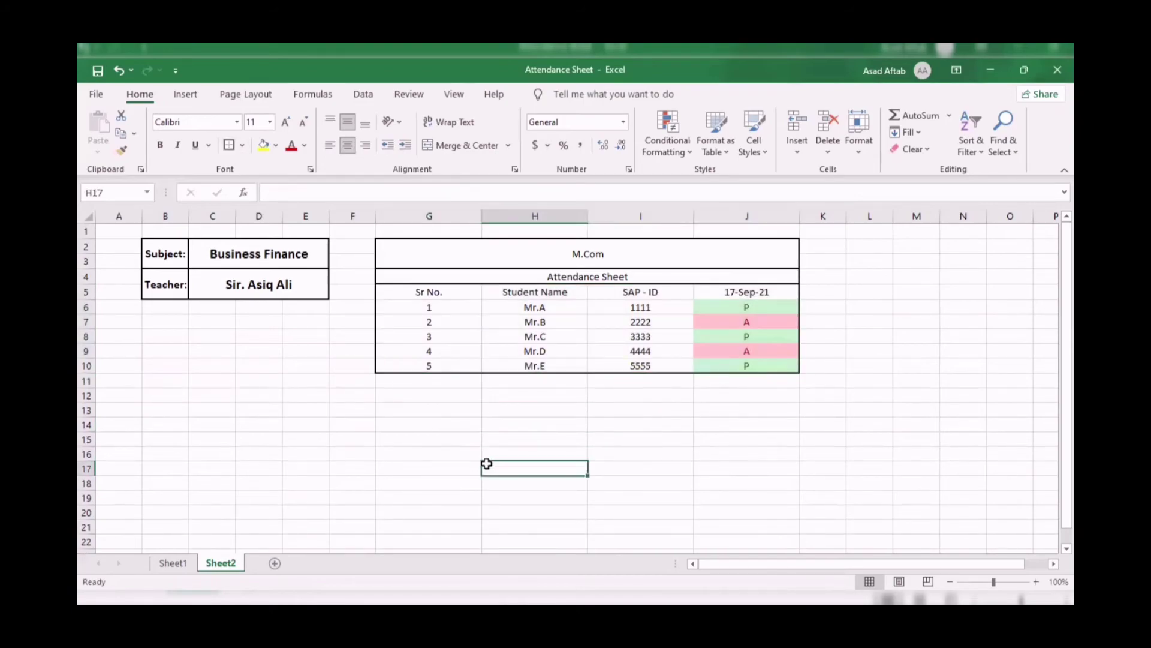
pyautogui.moveTo(414, 292); pyautogui.dragTo(751, 365)
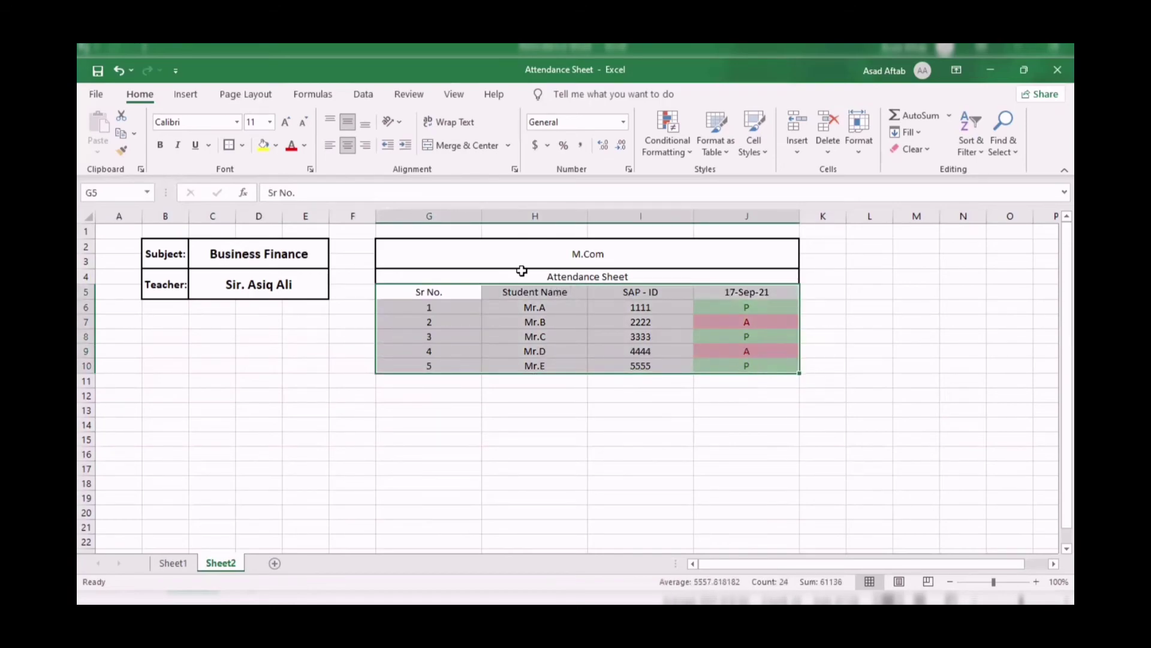
pyautogui.click(242, 146)
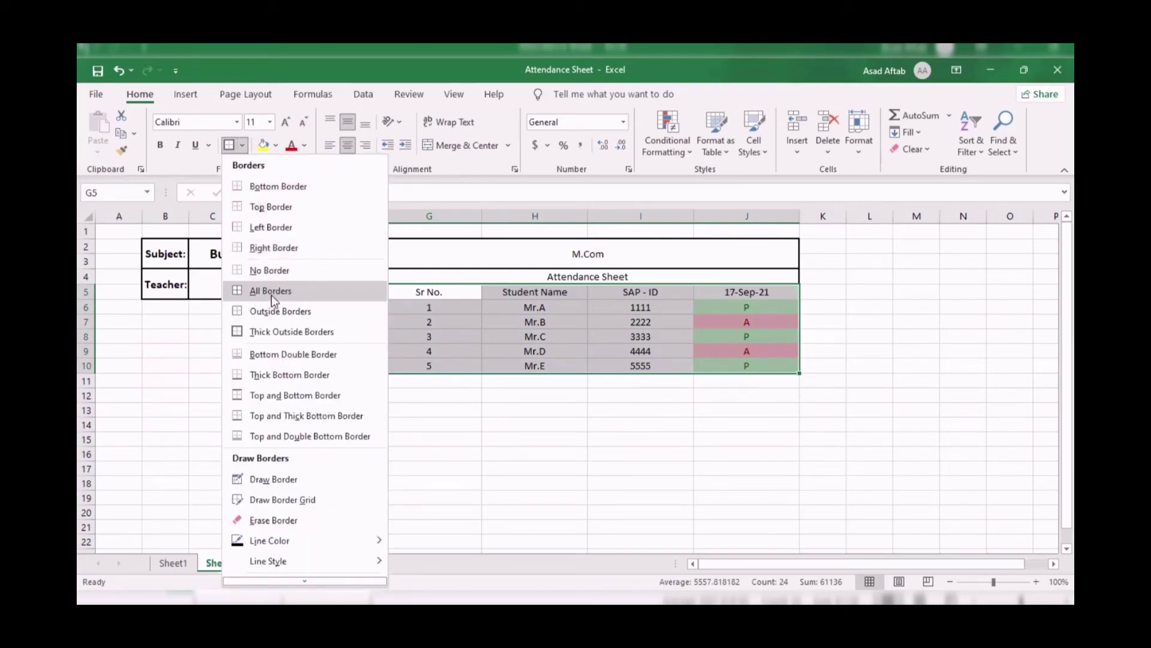
pyautogui.click(528, 468)
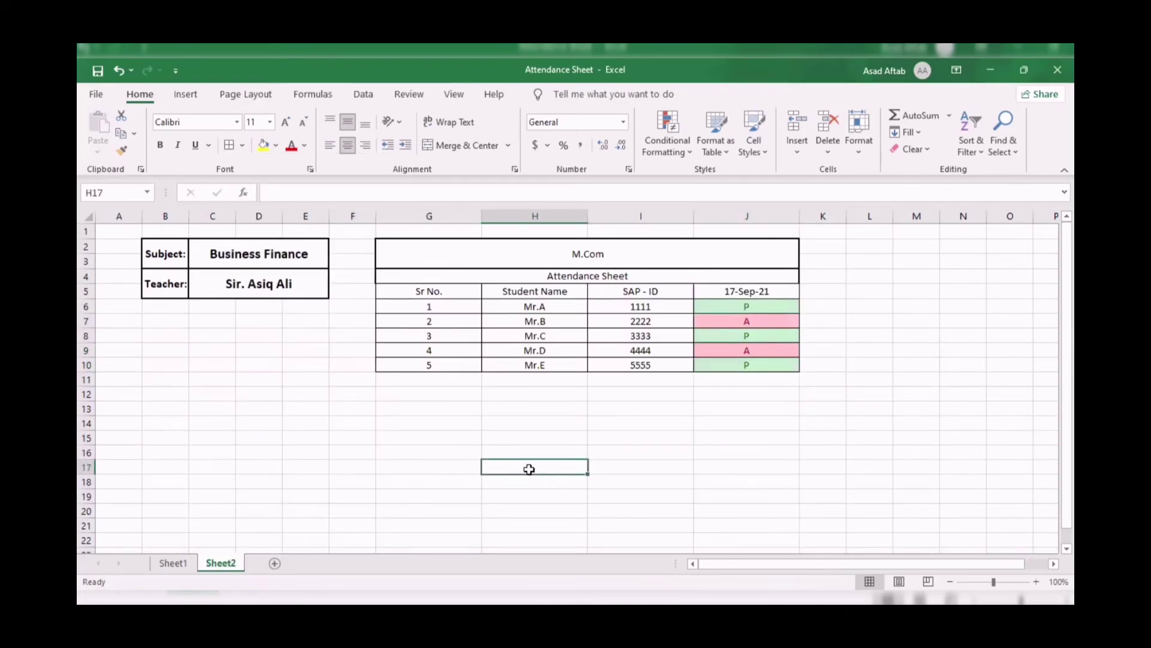
# Add a Thick Outside Border around G4:J10, including the Attendance Sheet row.
pyautogui.moveTo(400, 276); pyautogui.dragTo(471, 371)
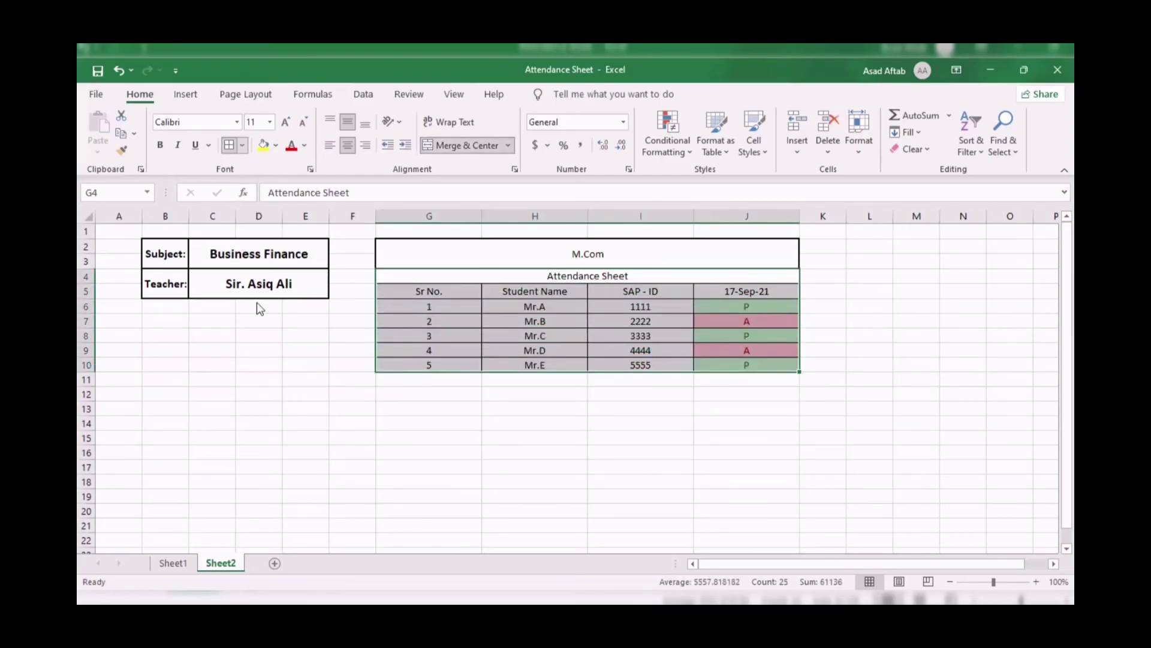
pyautogui.click(242, 144)
pyautogui.click(260, 329)
pyautogui.click(535, 467)
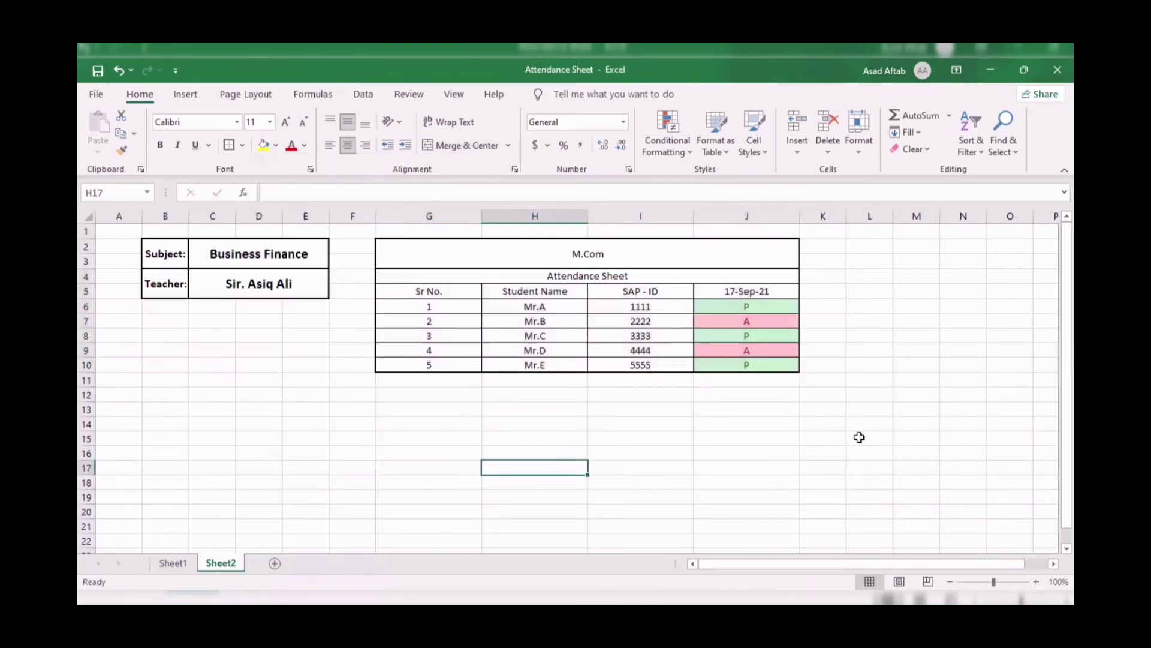
pyautogui.click(733, 272)
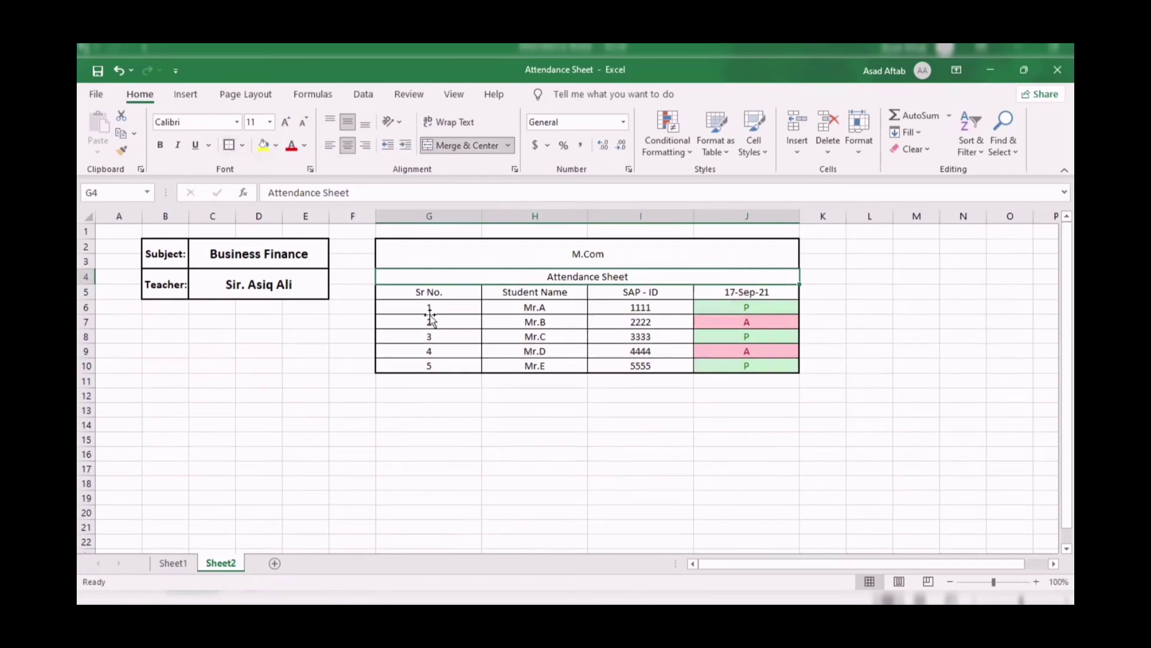
pyautogui.click(513, 379)
pyautogui.click(614, 524)
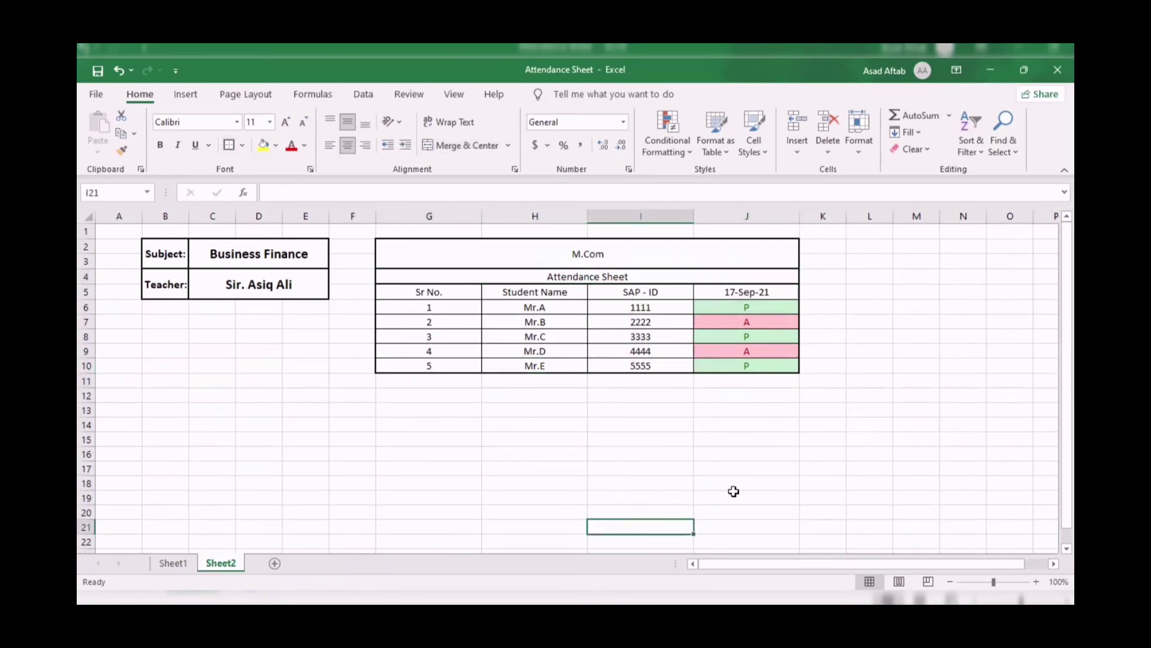
# Set the M.Com title in merged cell G2 to font size 16 and bold.
pyautogui.click(620, 255)
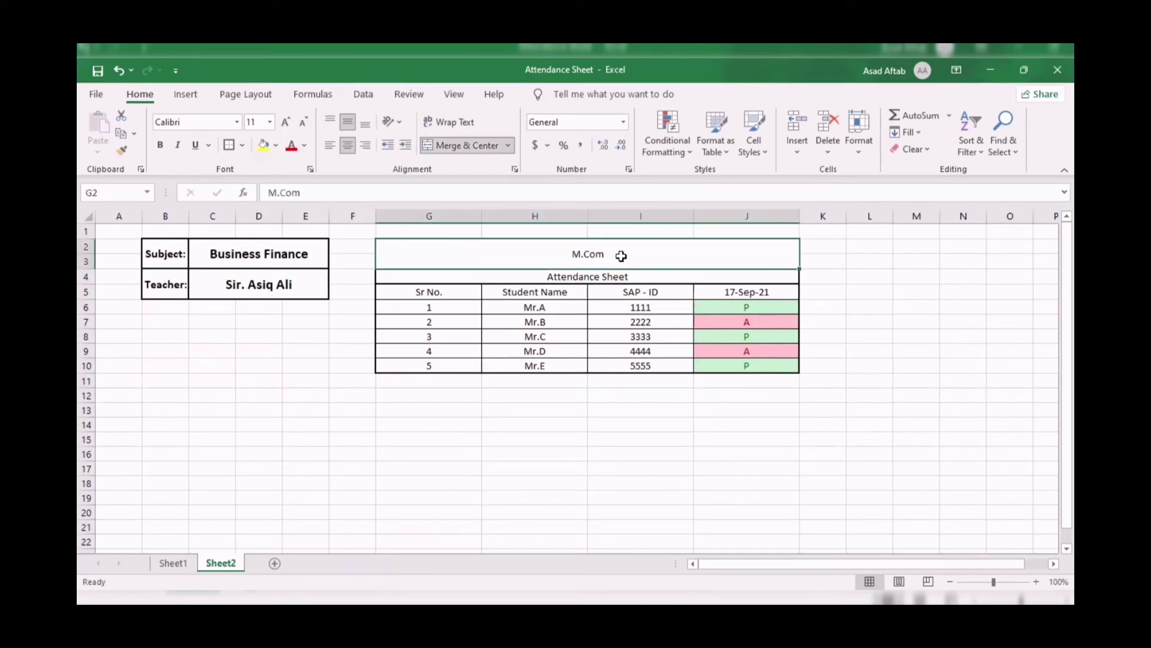
pyautogui.click(270, 122)
pyautogui.click(260, 241)
pyautogui.click(160, 145)
pyautogui.click(509, 470)
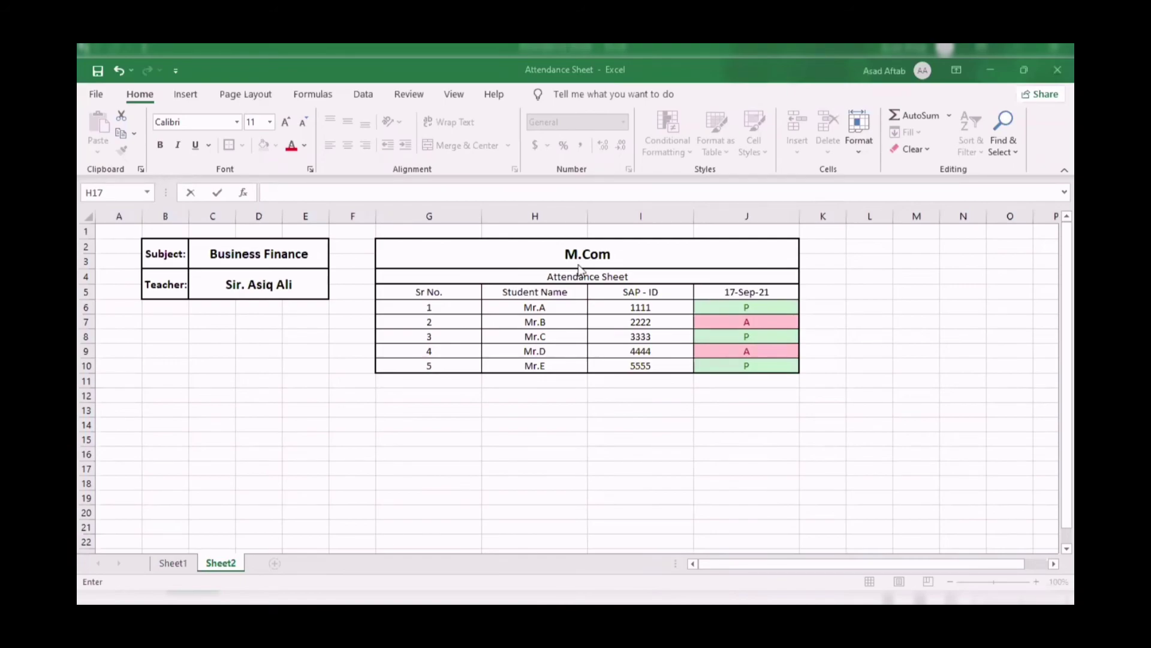
# Give the Business Finance and teacher cells dark blue fill and white text, and autofit column B.
pyautogui.click(213, 254)
pyautogui.hotkey('shift', 'Down')
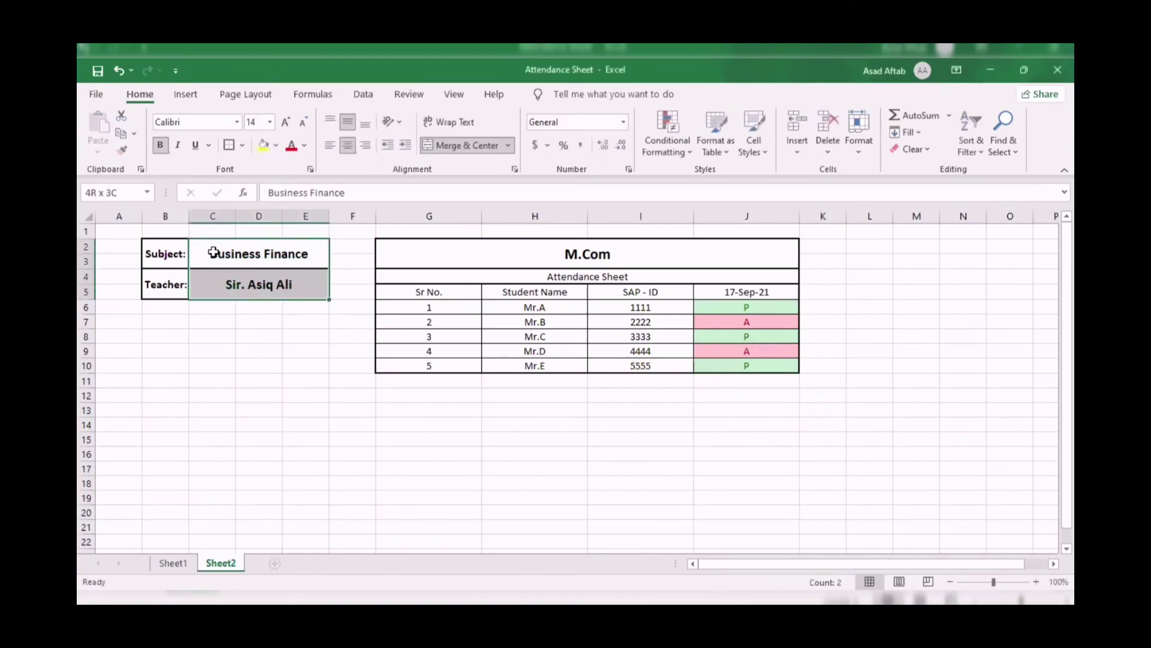
pyautogui.click(278, 146)
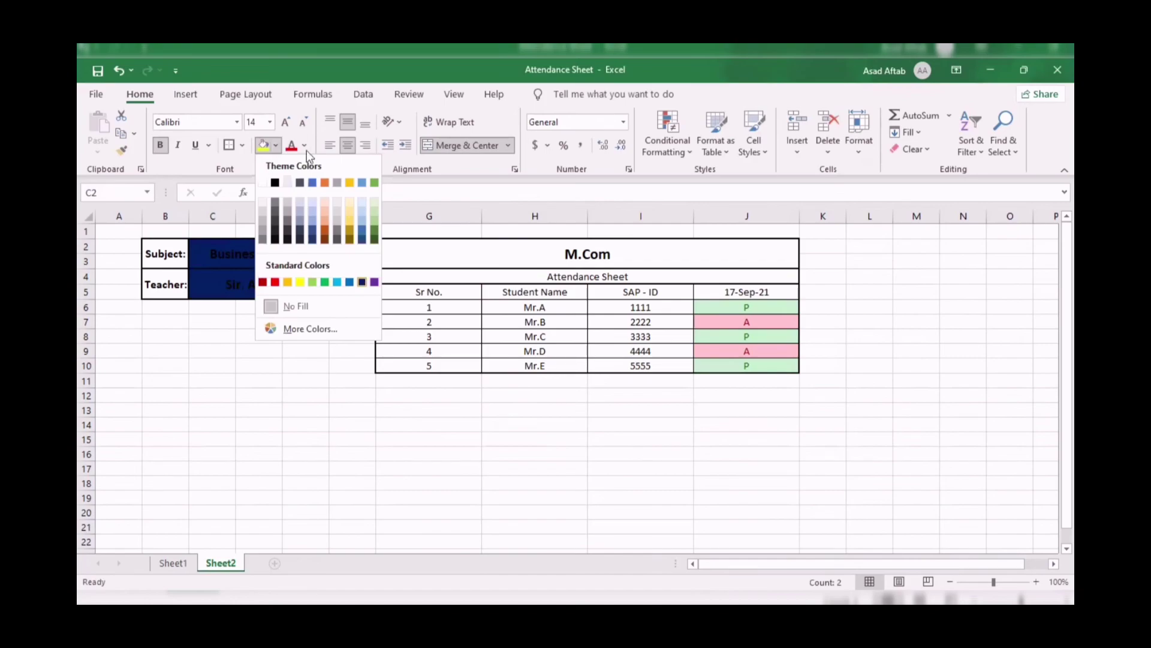
pyautogui.click(361, 281)
pyautogui.click(305, 145)
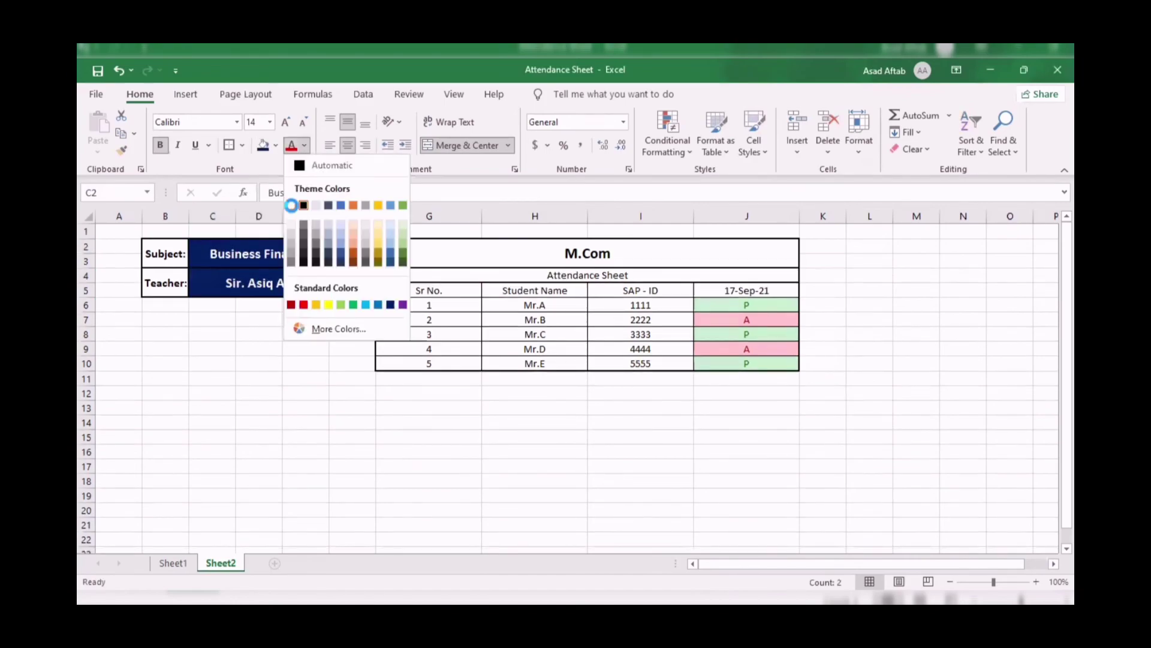
pyautogui.click(291, 206)
pyautogui.click(307, 426)
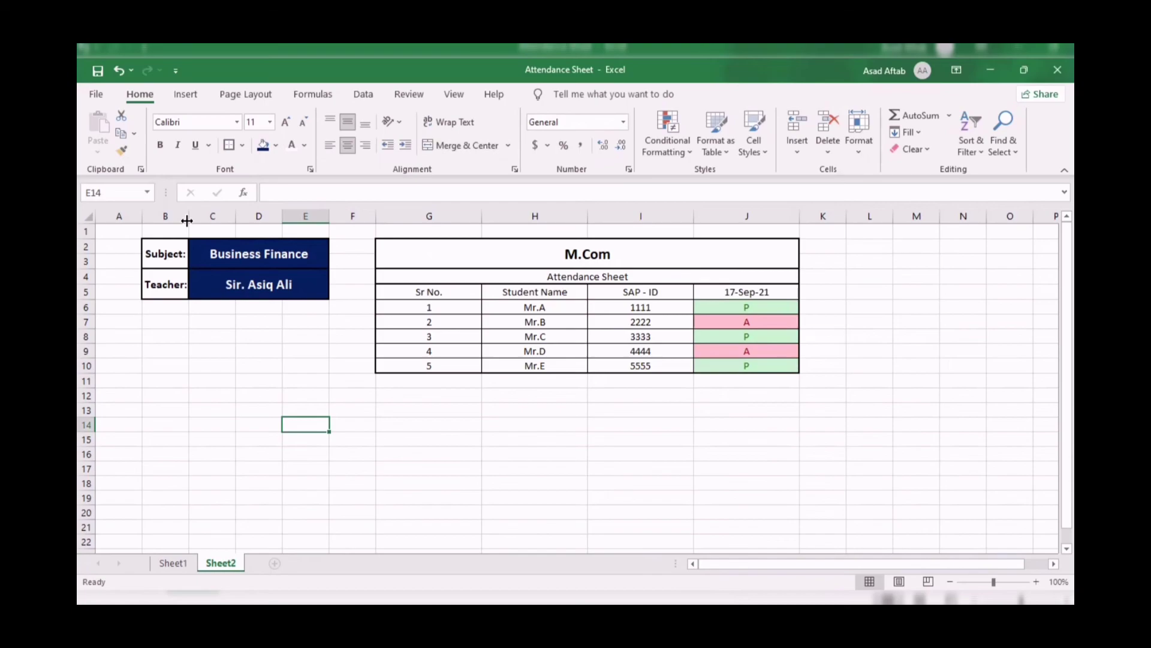
pyautogui.doubleClick(187, 221)
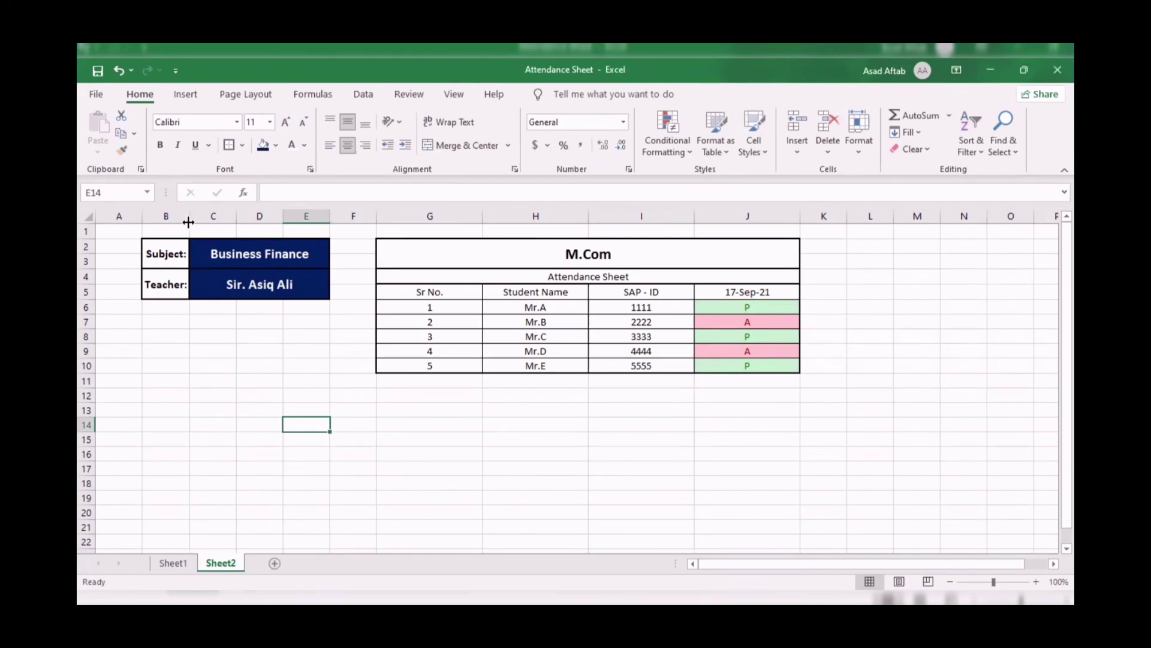
# Widen column B by dragging its right border.
pyautogui.moveTo(188, 222); pyautogui.dragTo(205, 223)
pyautogui.click(276, 351)
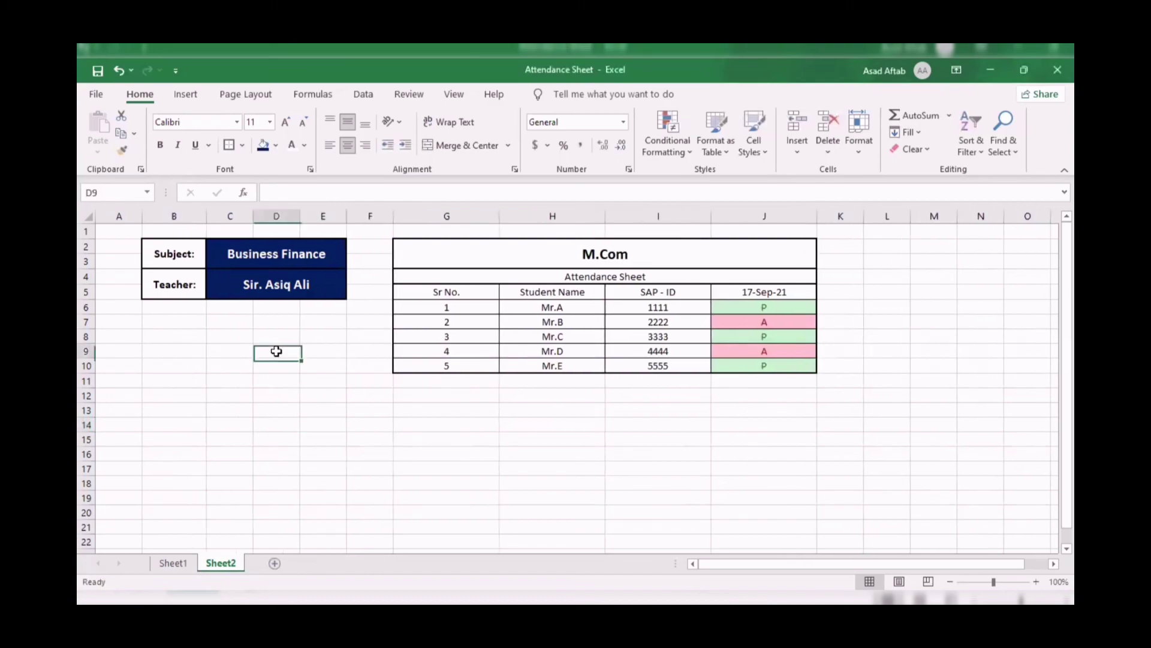
pyautogui.click(437, 449)
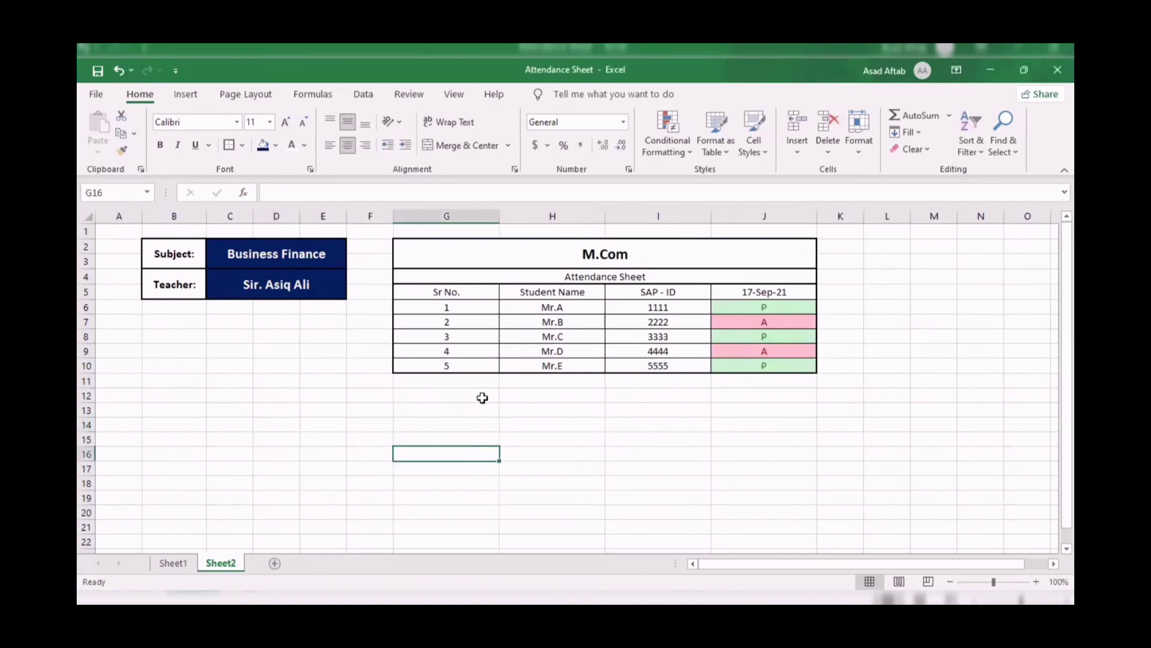
# Give the M.Com title cell a dark navy fill with white text.
pyautogui.click(530, 265)
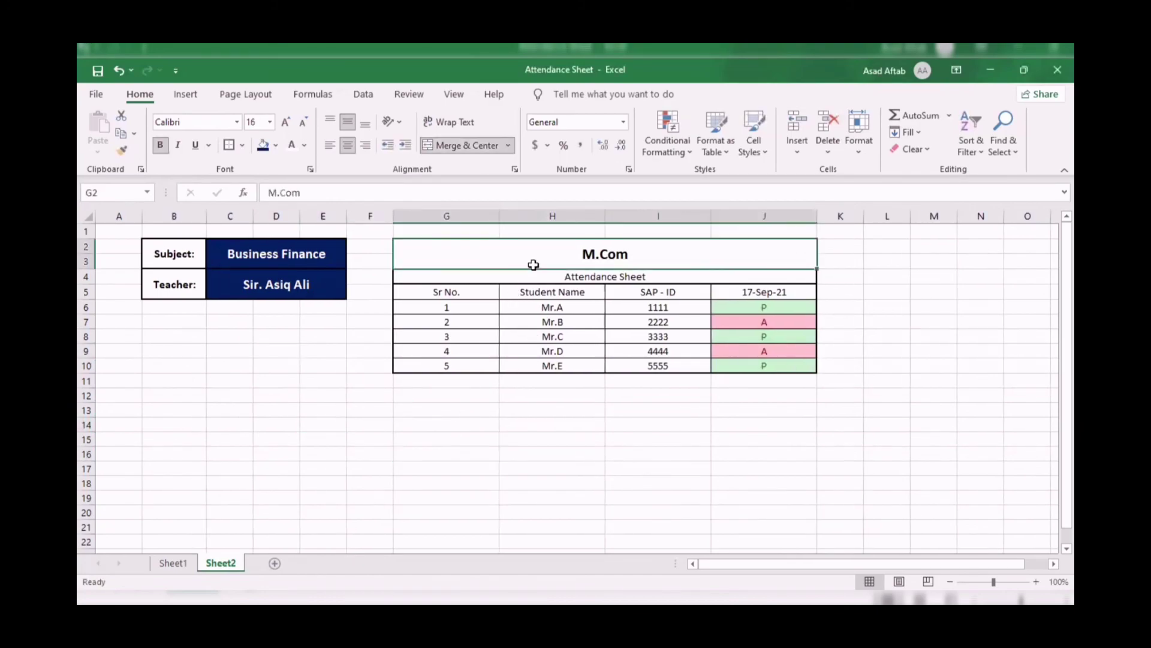
pyautogui.click(262, 145)
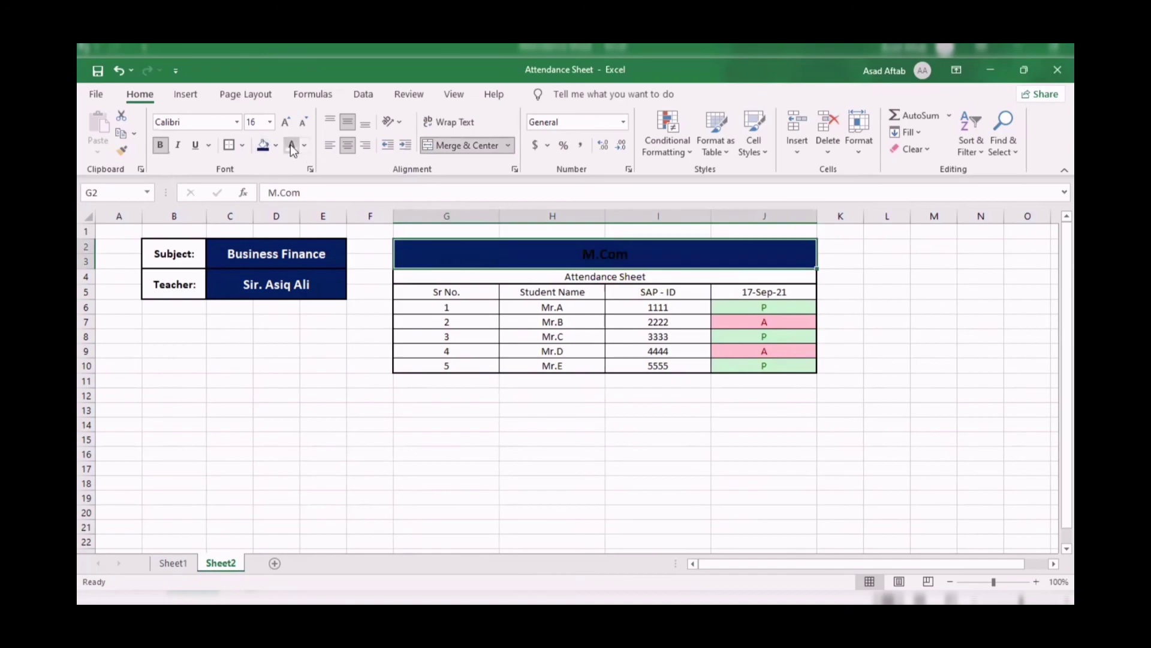
pyautogui.click(291, 145)
pyautogui.click(547, 502)
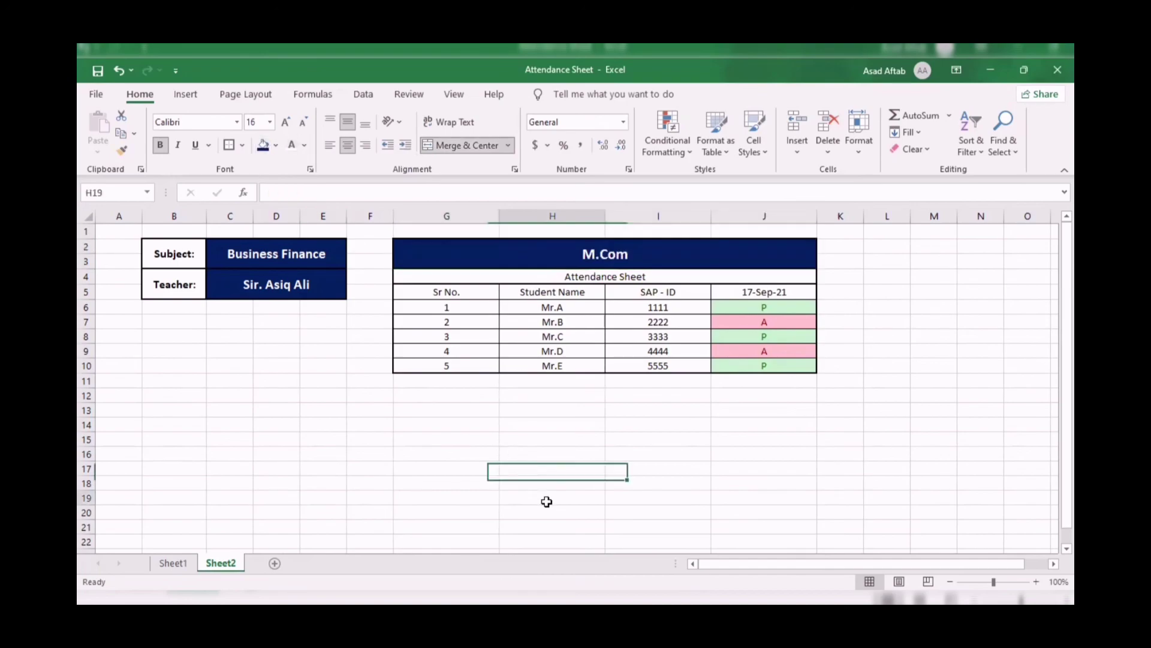
# Fill the Attendance Sheet subtitle row light green.
pyautogui.click(607, 277)
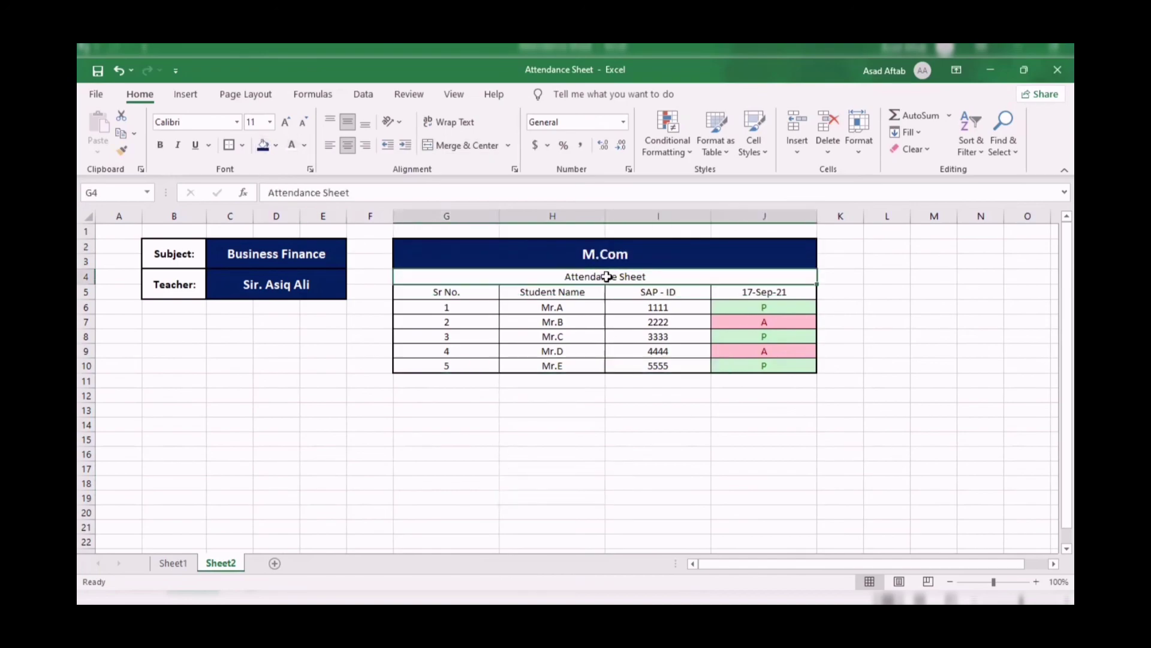
pyautogui.click(276, 145)
pyautogui.click(312, 283)
pyautogui.click(609, 483)
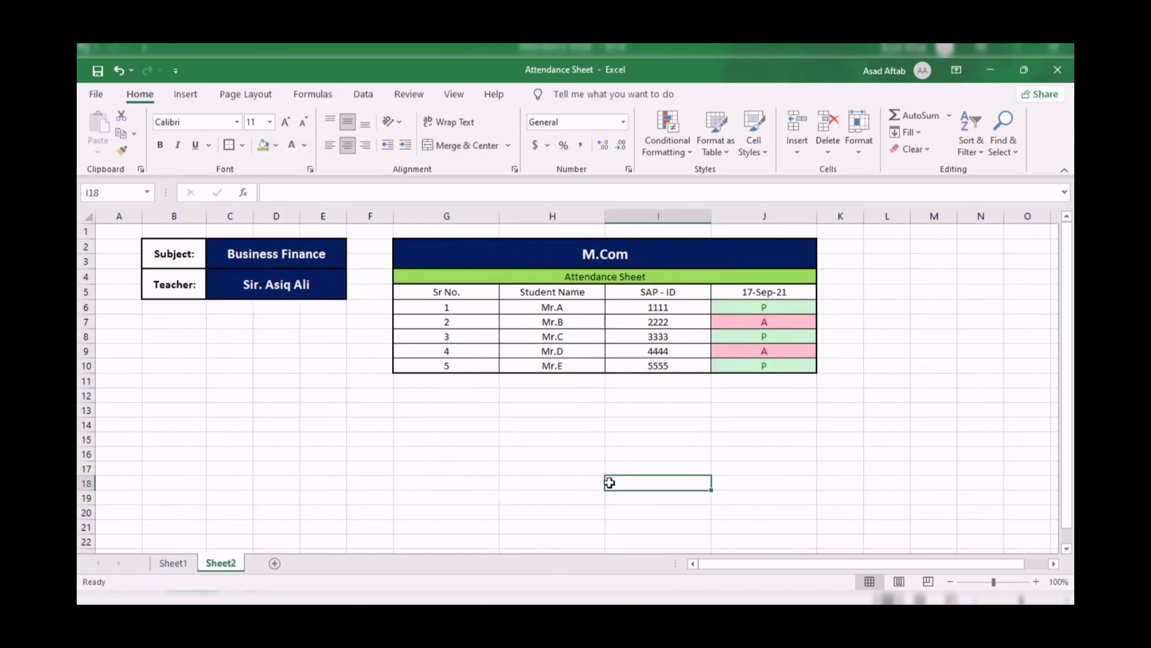